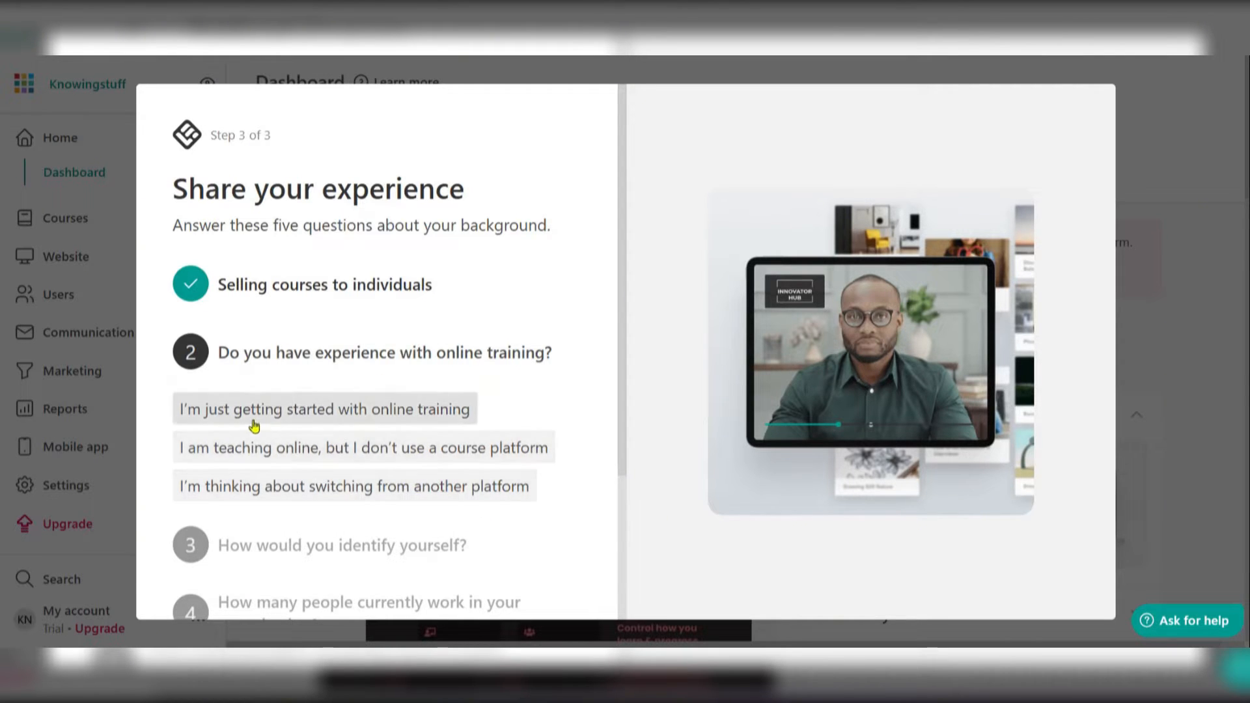
Answer the background questions with "I'm just getting started with online training" and the role Educator/academic.
{"action": "left_click", "coordinate": [329, 418]}
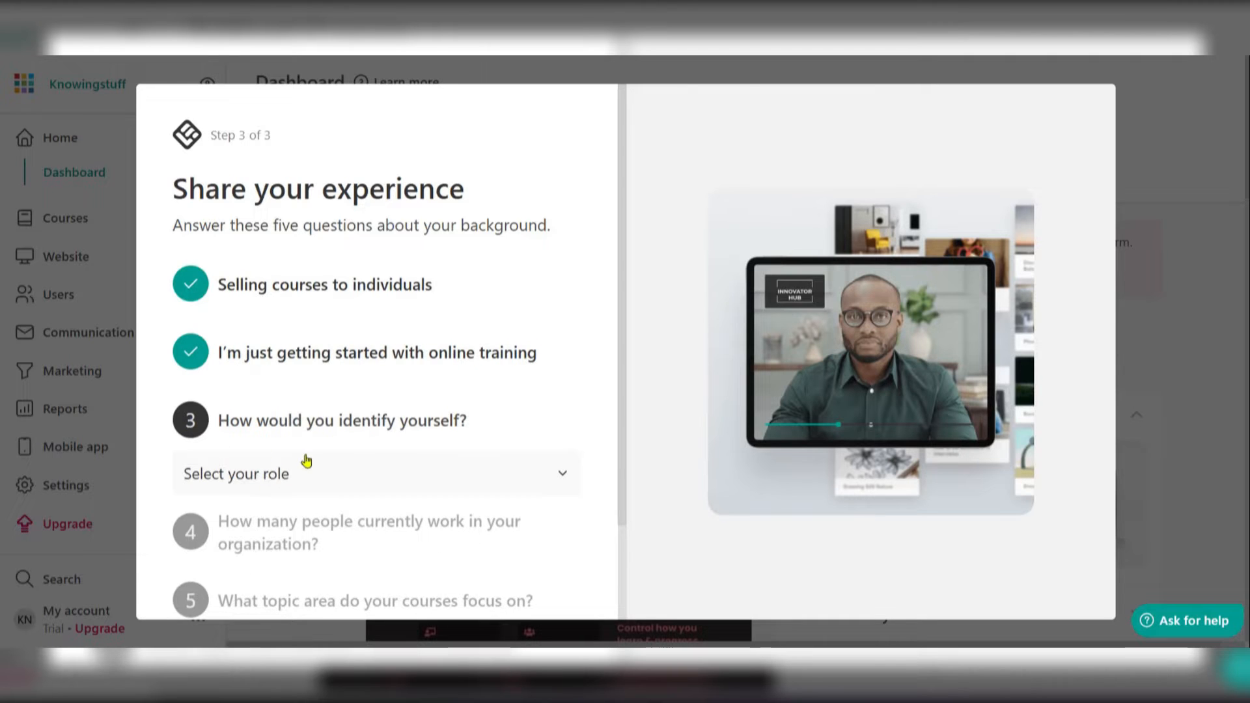
{"action": "scroll", "coordinate": [306, 463], "scroll_direction": "down", "scroll_amount": 2}
{"action": "left_click", "coordinate": [261, 362]}
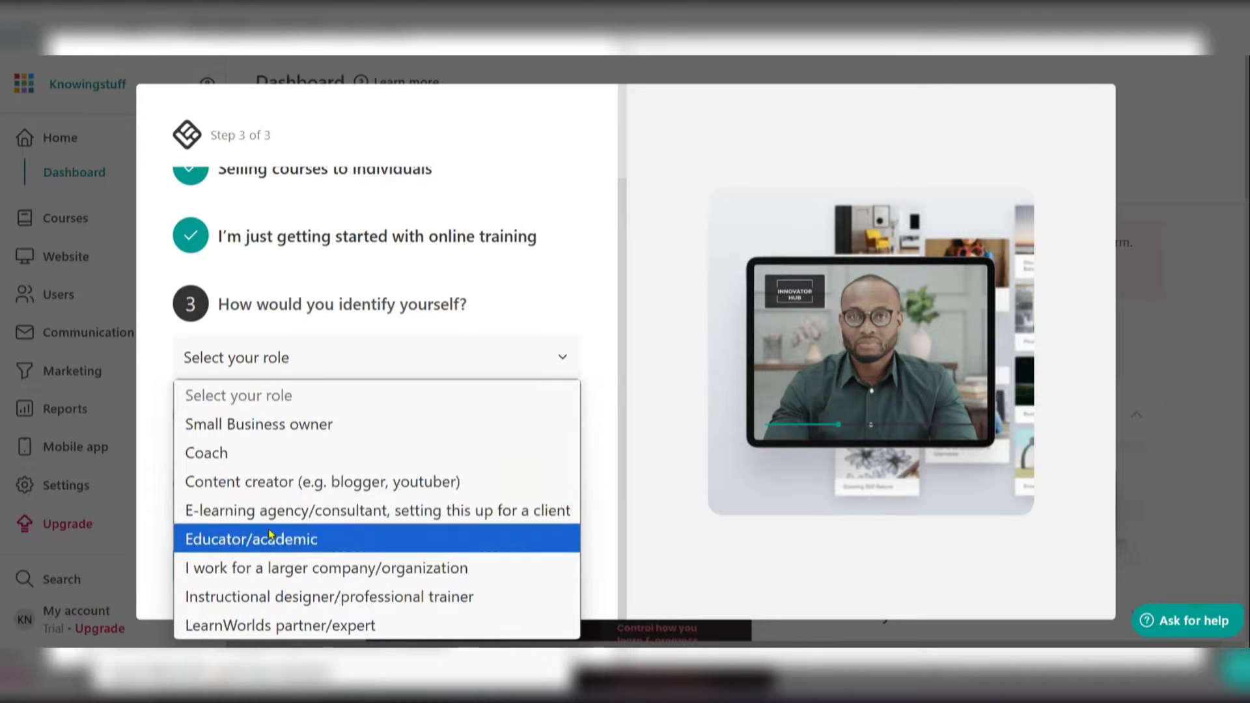
{"action": "left_click", "coordinate": [251, 543]}
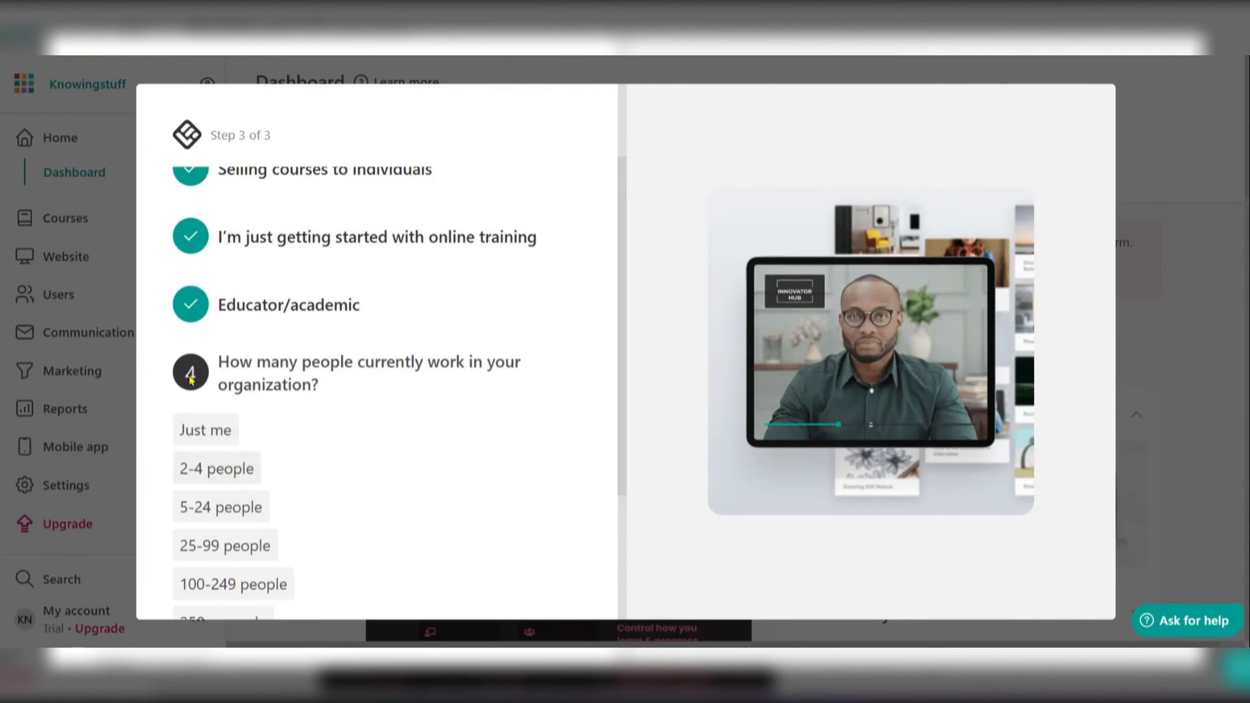
Answer the question about the organization's size with "Just me".
{"action": "scroll", "coordinate": [268, 414], "scroll_direction": "down", "scroll_amount": 1}
{"action": "scroll", "coordinate": [195, 384], "scroll_direction": "down", "scroll_amount": 3}
{"action": "scroll", "coordinate": [196, 407], "scroll_direction": "up", "scroll_amount": 4}
{"action": "scroll", "coordinate": [182, 410], "scroll_direction": "down", "scroll_amount": 3}
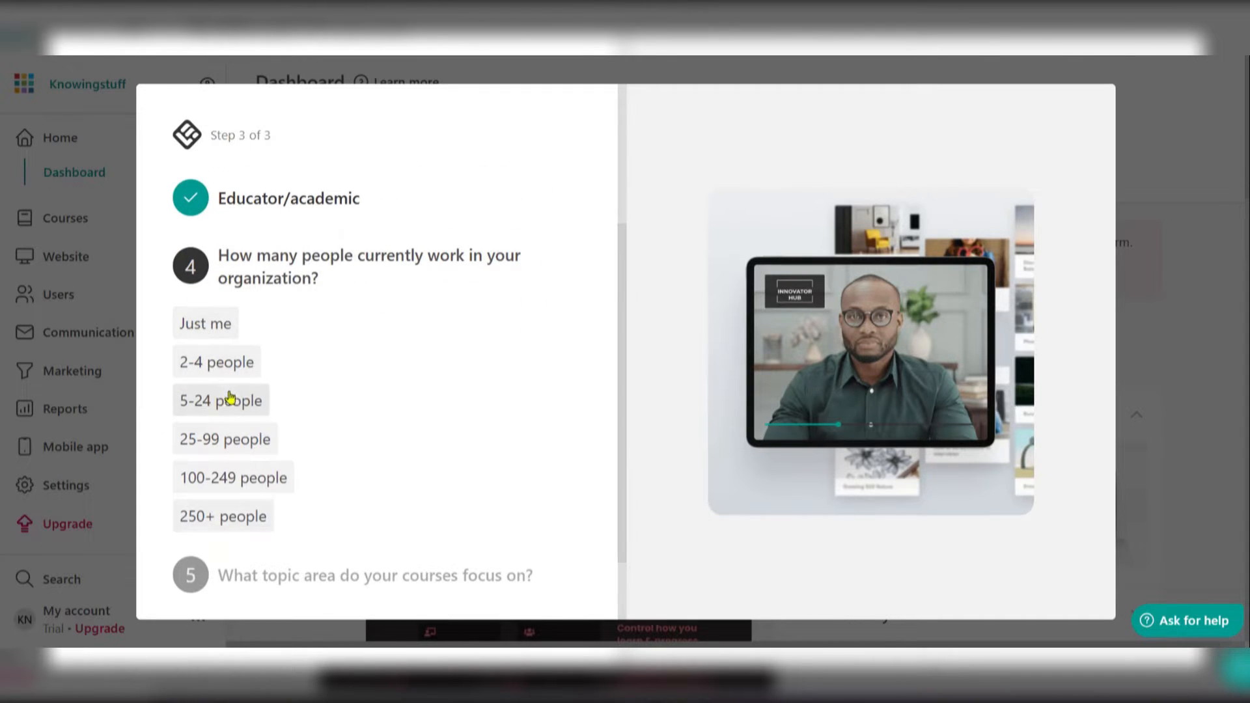
{"action": "left_click", "coordinate": [220, 331]}
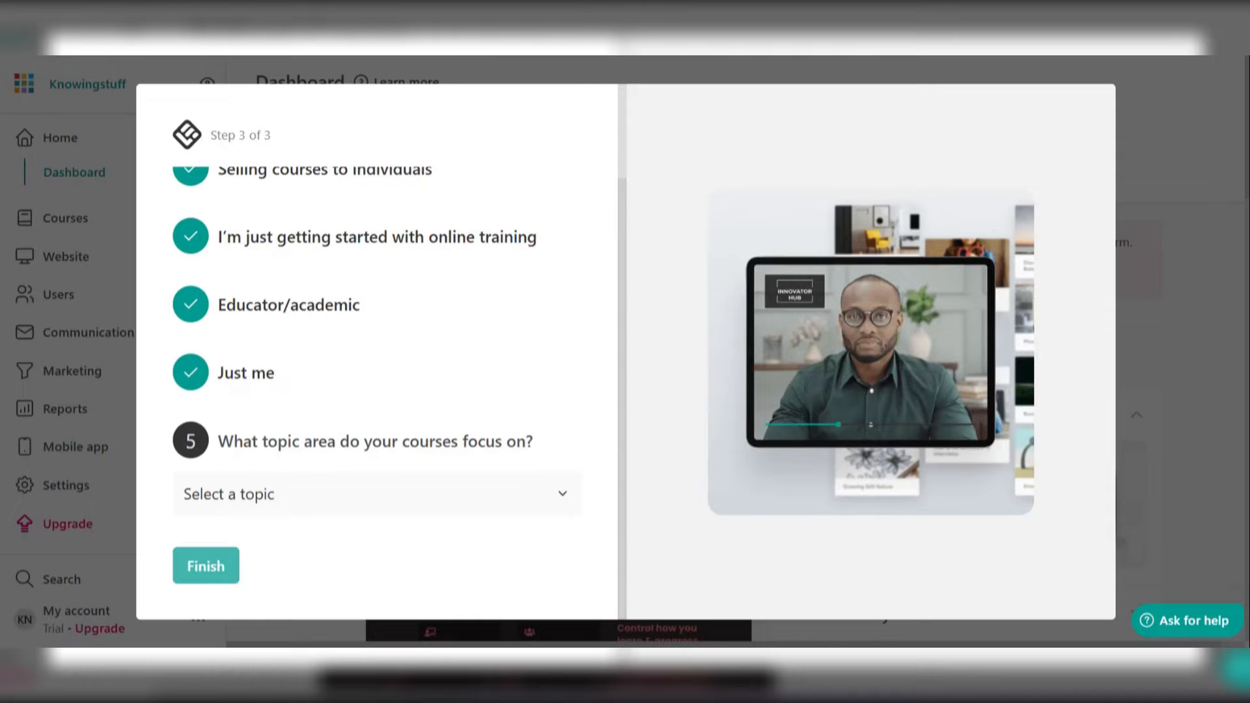
Select Creative Arts & Media as the course topic, finish the questionnaire and choose to explore by yourself.
{"action": "left_click", "coordinate": [290, 494]}
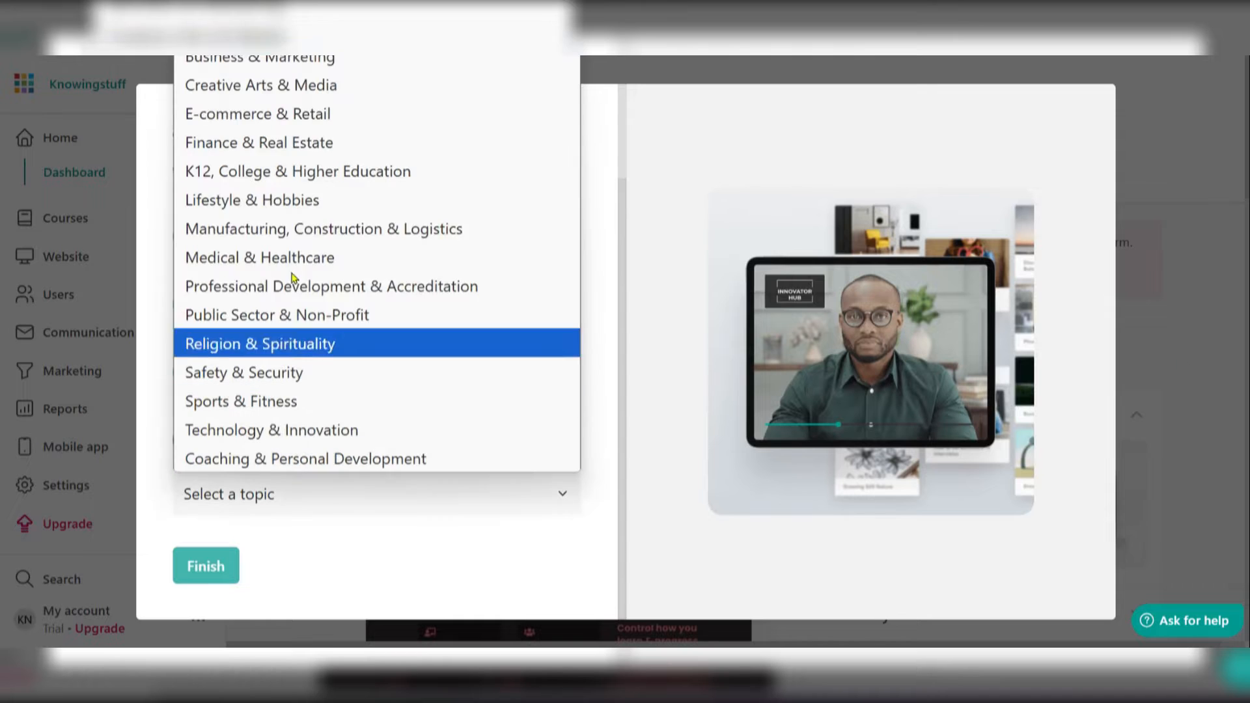
{"action": "left_click", "coordinate": [244, 85]}
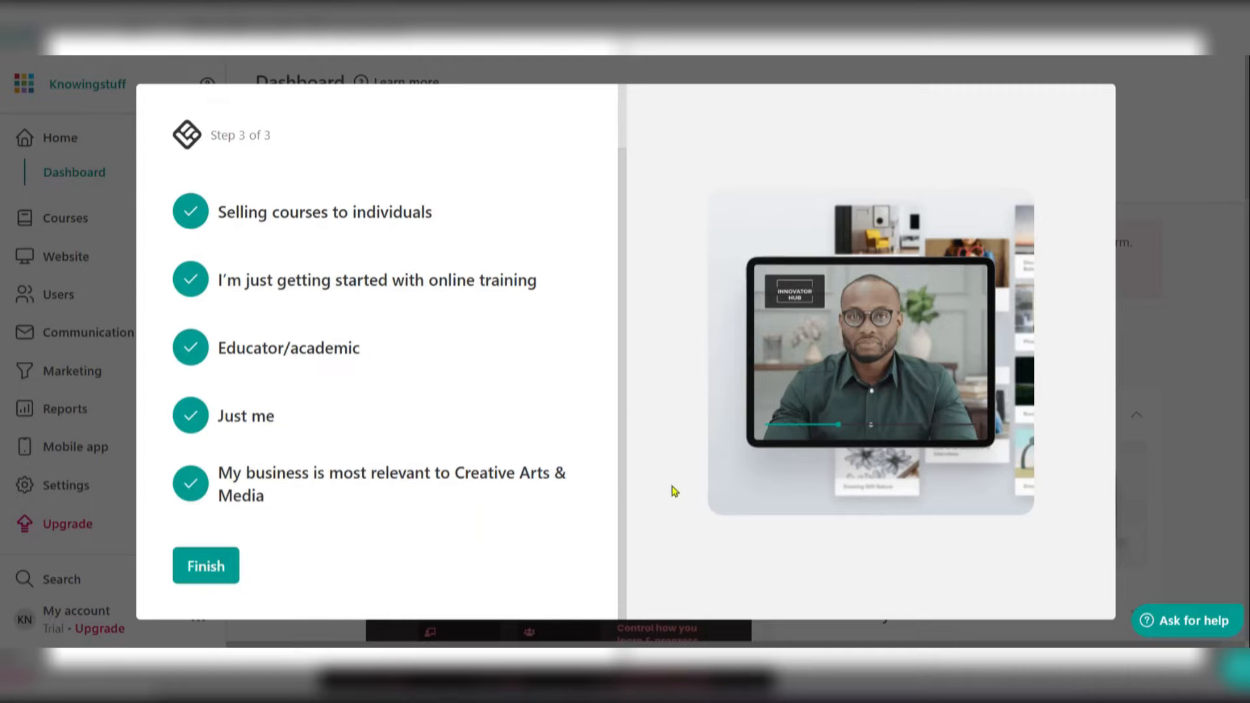
{"action": "left_click", "coordinate": [199, 548]}
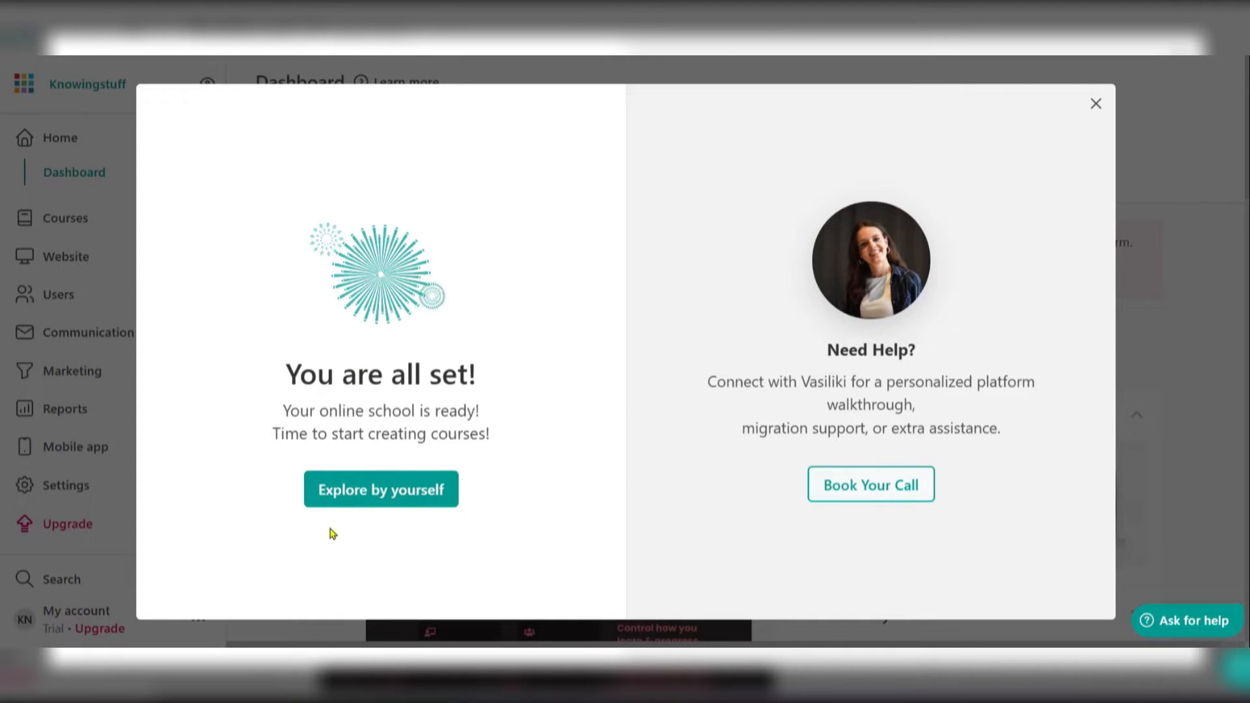
{"action": "left_click", "coordinate": [357, 493]}
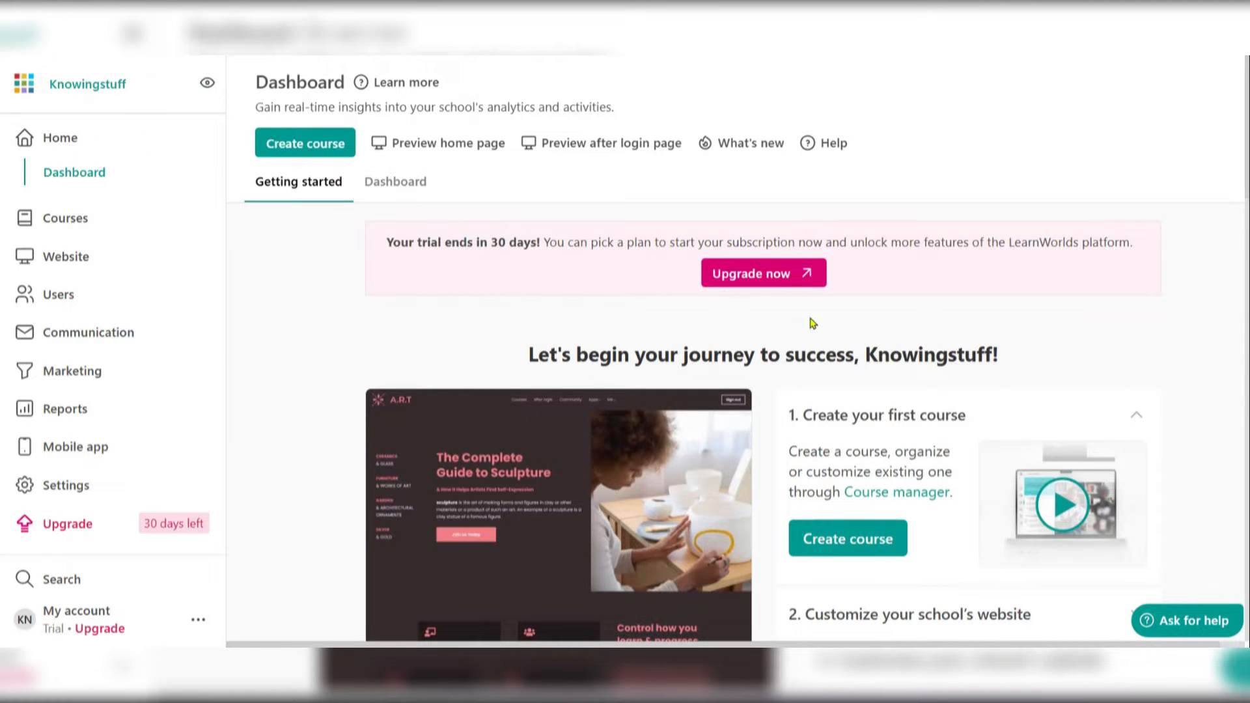
Look over the dashboard's getting-started checklist, website preview and course creation options.
{"action": "scroll", "coordinate": [779, 312], "scroll_direction": "down", "scroll_amount": 1}
{"action": "scroll", "coordinate": [686, 234], "scroll_direction": "down", "scroll_amount": 1}
{"action": "scroll", "coordinate": [681, 233], "scroll_direction": "up", "scroll_amount": 2}
{"action": "scroll", "coordinate": [907, 245], "scroll_direction": "down", "scroll_amount": 4}
{"action": "scroll", "coordinate": [781, 254], "scroll_direction": "up", "scroll_amount": 3}
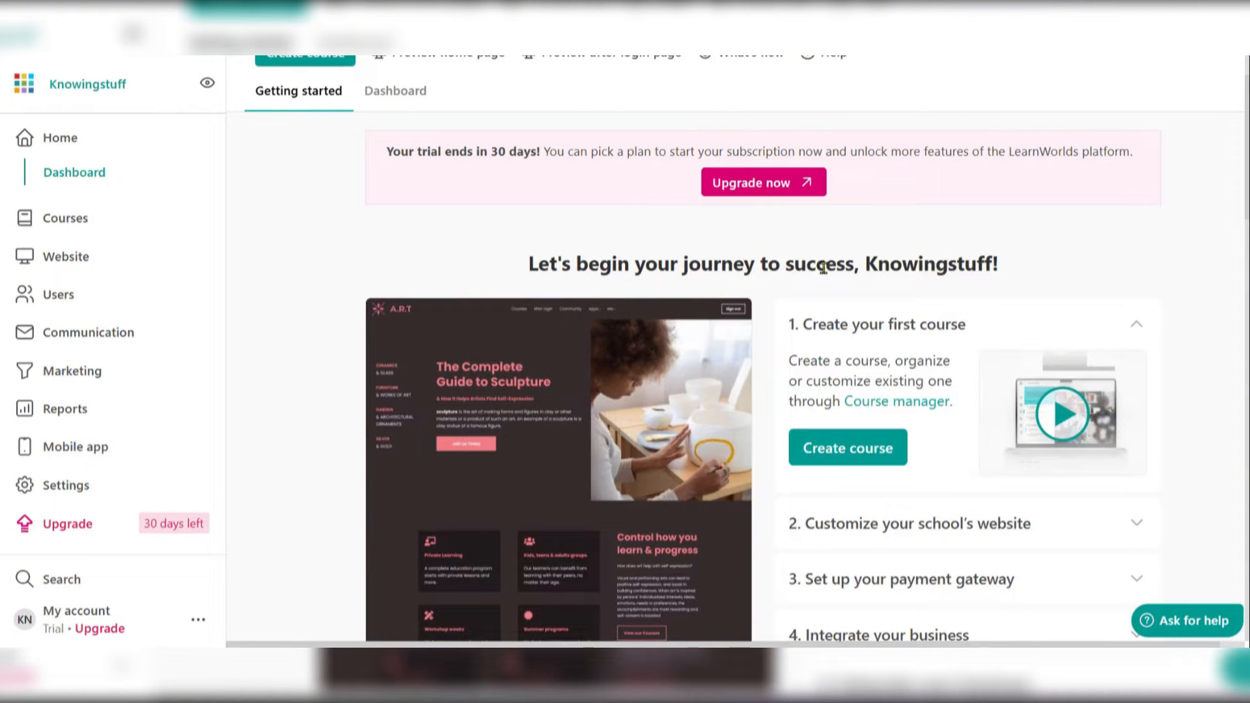
{"action": "scroll", "coordinate": [840, 360], "scroll_direction": "down", "scroll_amount": 1}
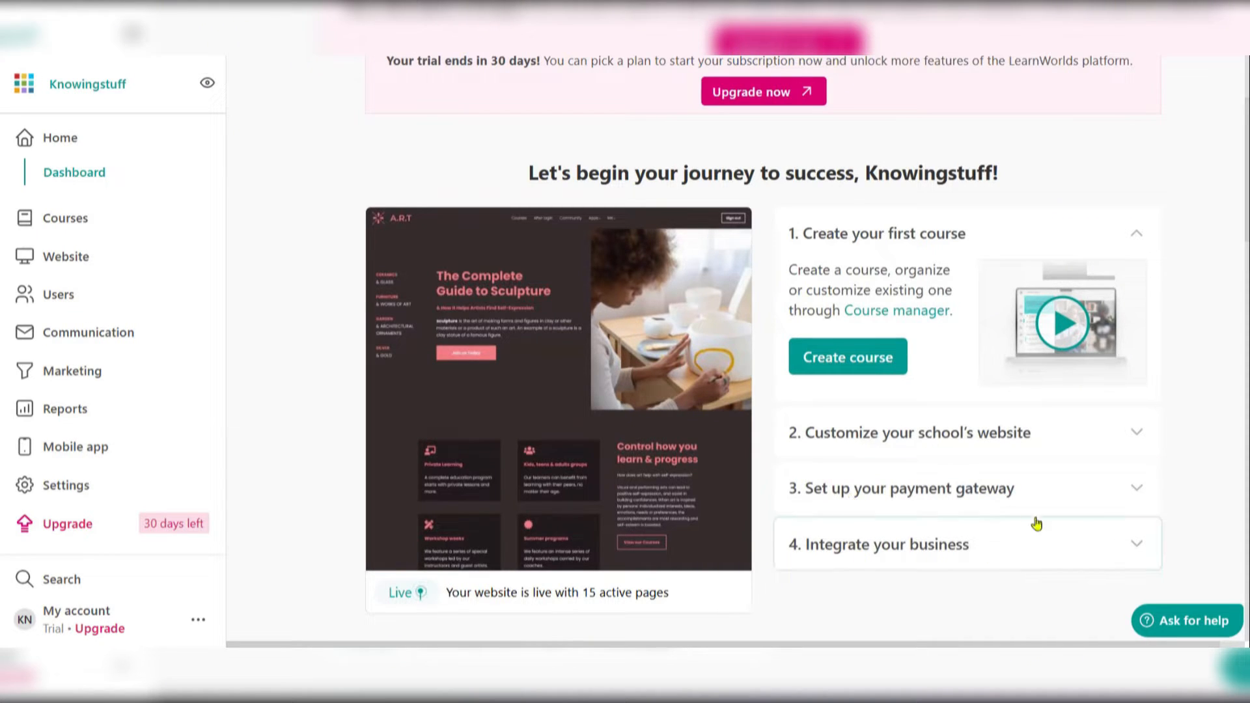
{"action": "scroll", "coordinate": [560, 391], "scroll_direction": "up", "scroll_amount": 3}
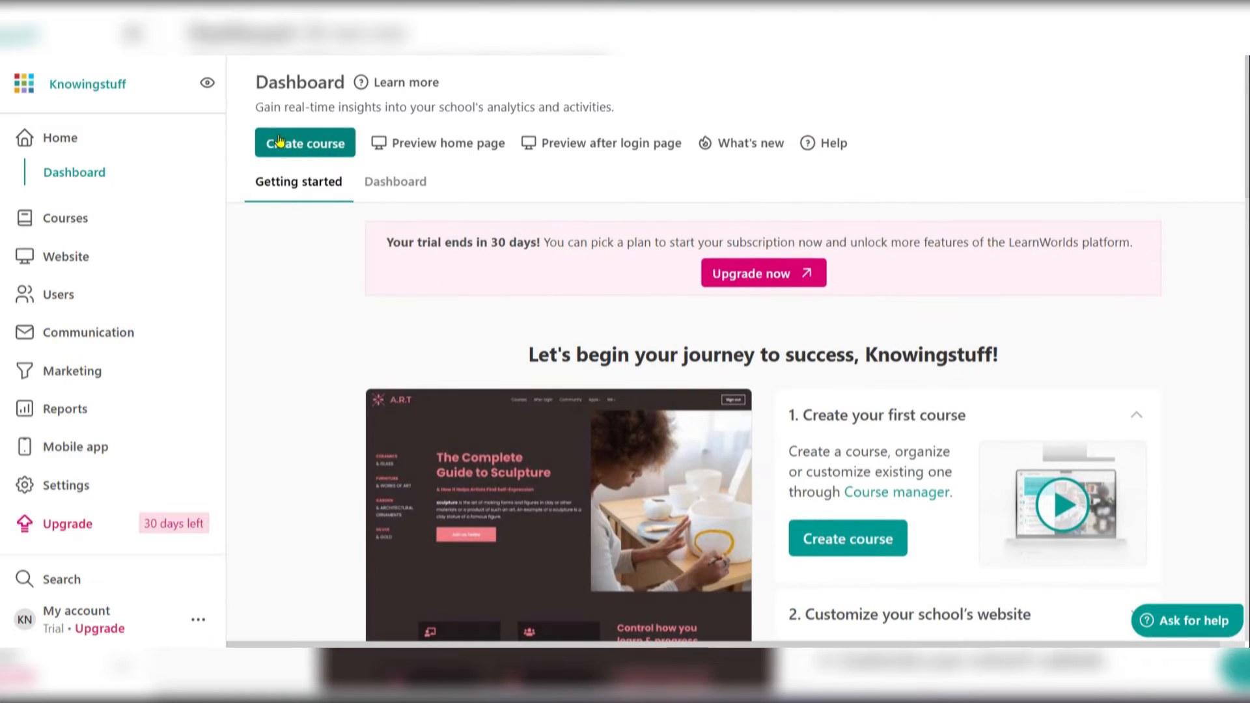
{"action": "mouse_move", "coordinate": [549, 578]}
{"action": "scroll", "coordinate": [546, 400], "scroll_direction": "down", "scroll_amount": 3}
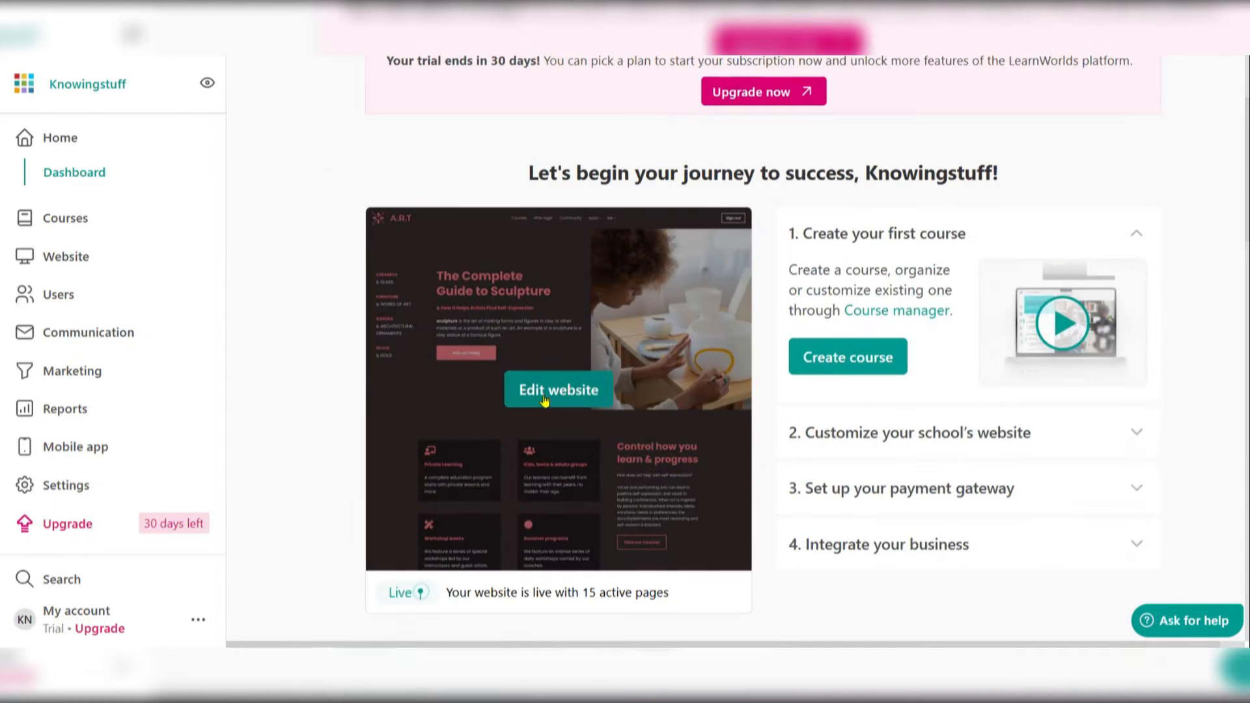
Create a course named "Introduction to Art" with the description "An introductory stage to your journey in arts".
{"action": "left_click", "coordinate": [811, 361]}
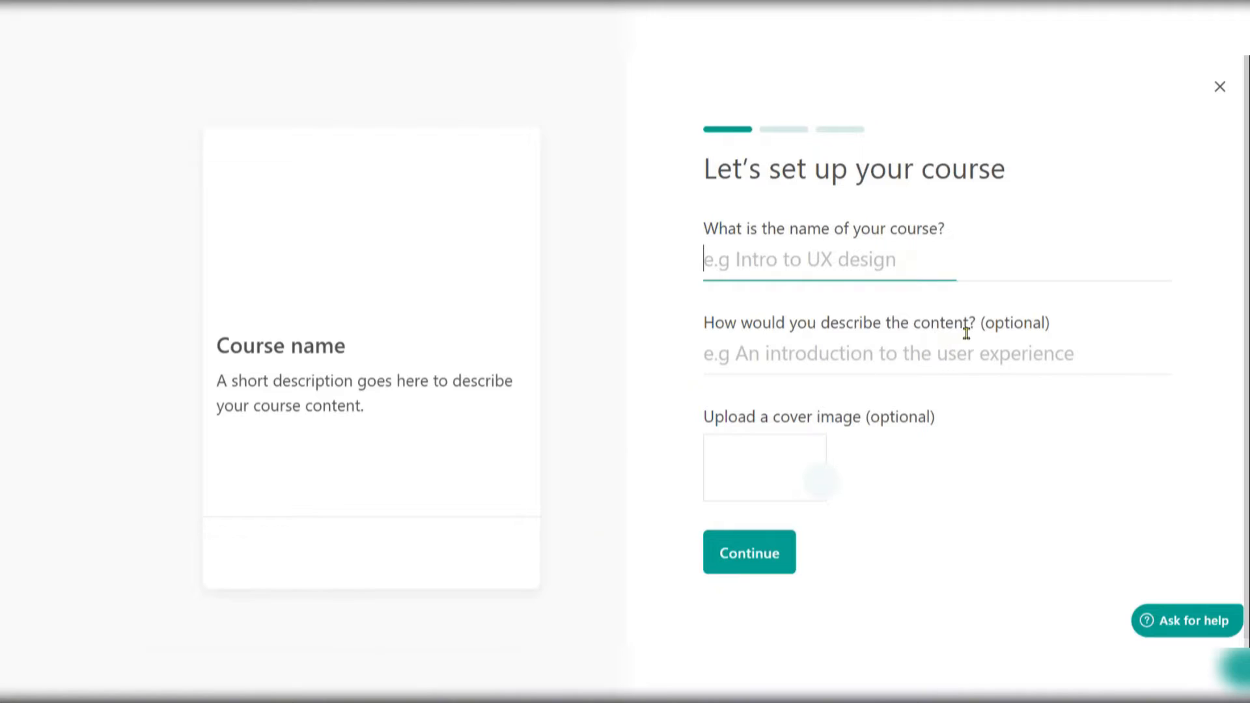
{"action": "left_click", "coordinate": [291, 381]}
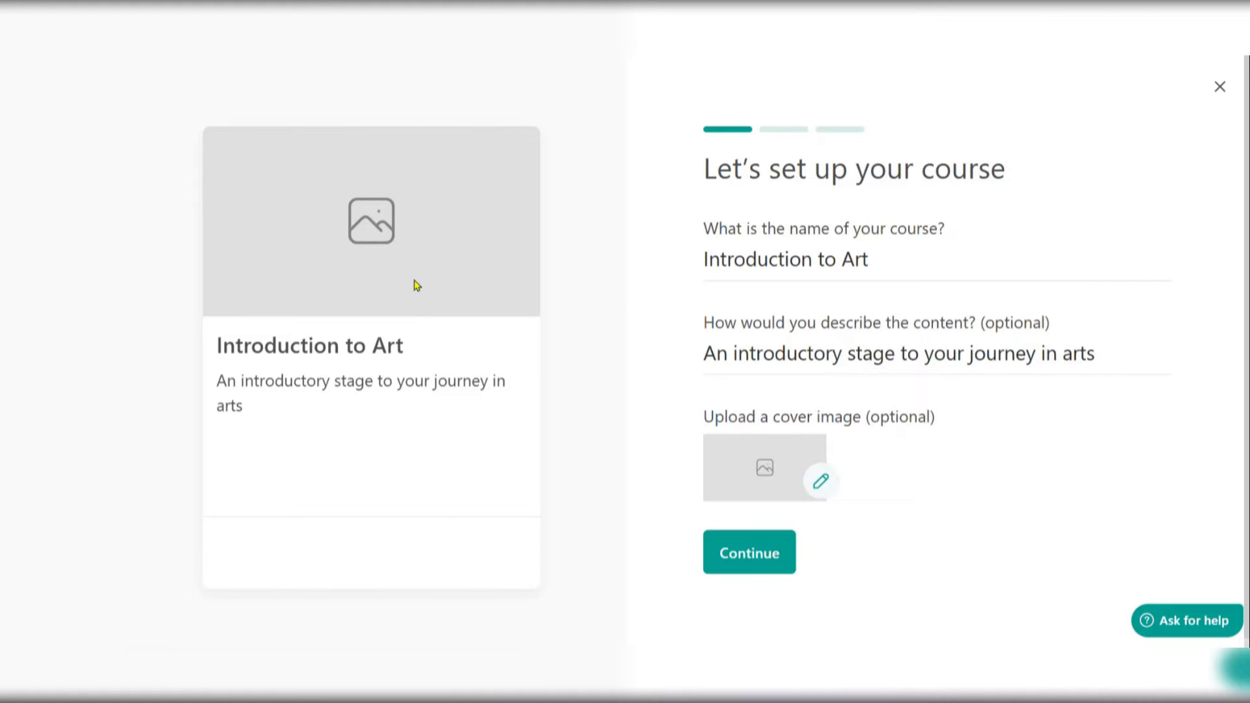
Upload Art1.jpg from the device, insert it as the course cover image and continue.
{"action": "left_click", "coordinate": [820, 490]}
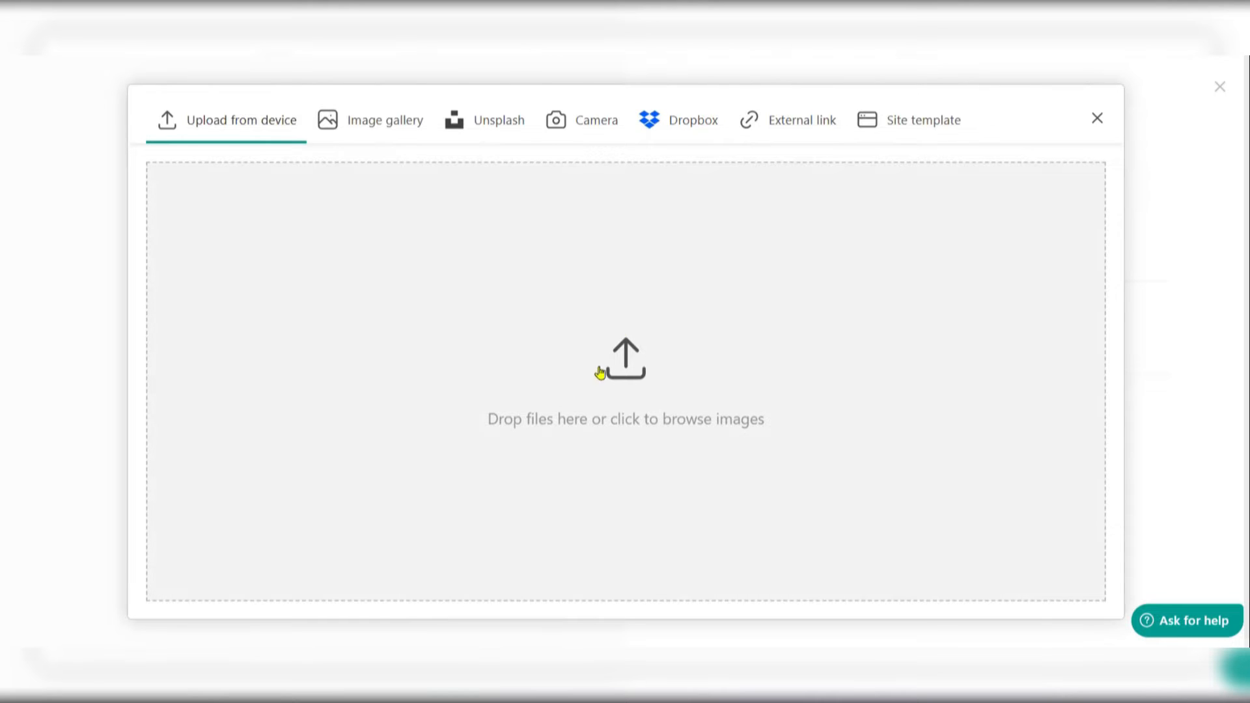
{"action": "left_click", "coordinate": [595, 370]}
{"action": "left_click_drag", "start_coordinate": [604, 371], "coordinate": [614, 333]}
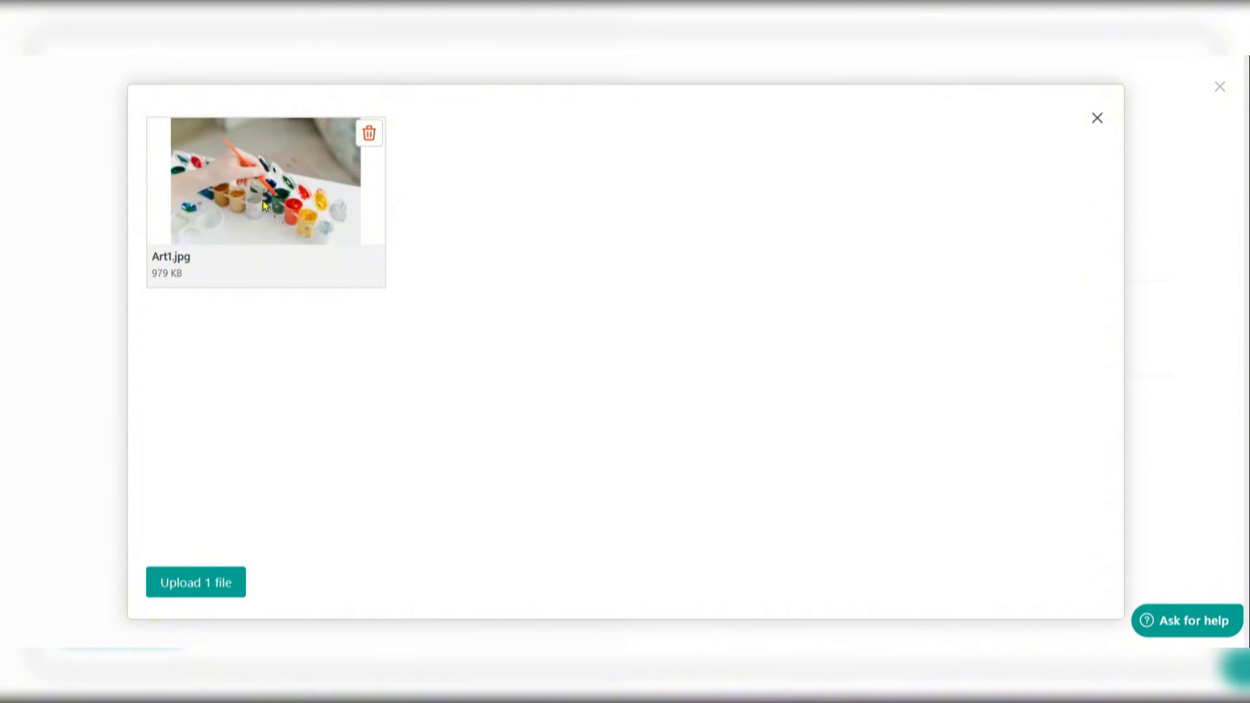
{"action": "left_click", "coordinate": [183, 589]}
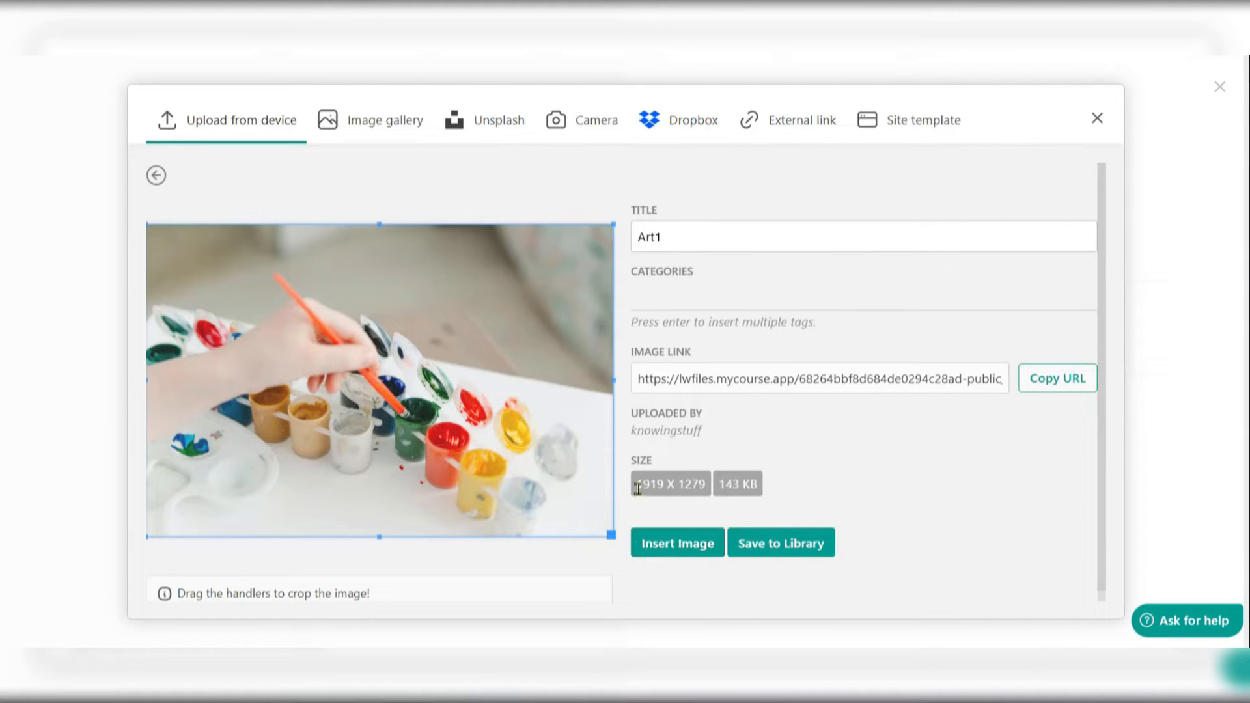
{"action": "left_click", "coordinate": [677, 551]}
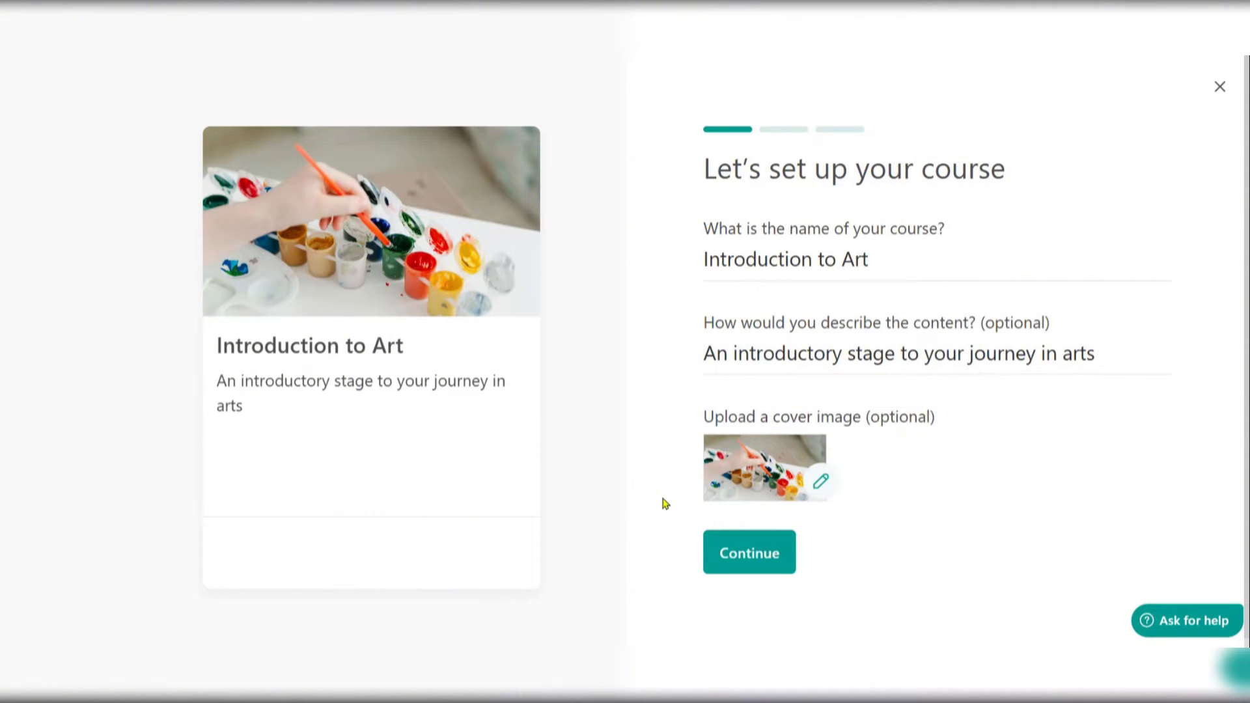
{"action": "left_click", "coordinate": [749, 560]}
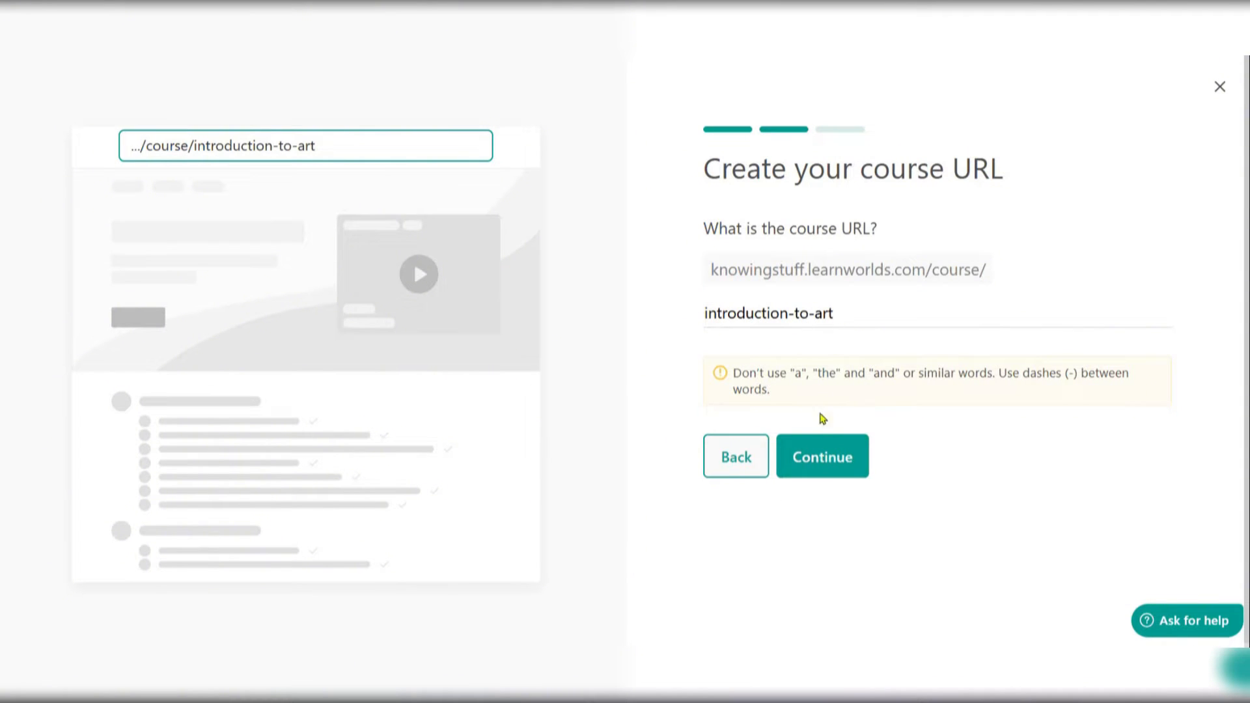
Accept the course URL introduction-to-art and set the course access to Paid.
{"action": "left_click", "coordinate": [815, 476]}
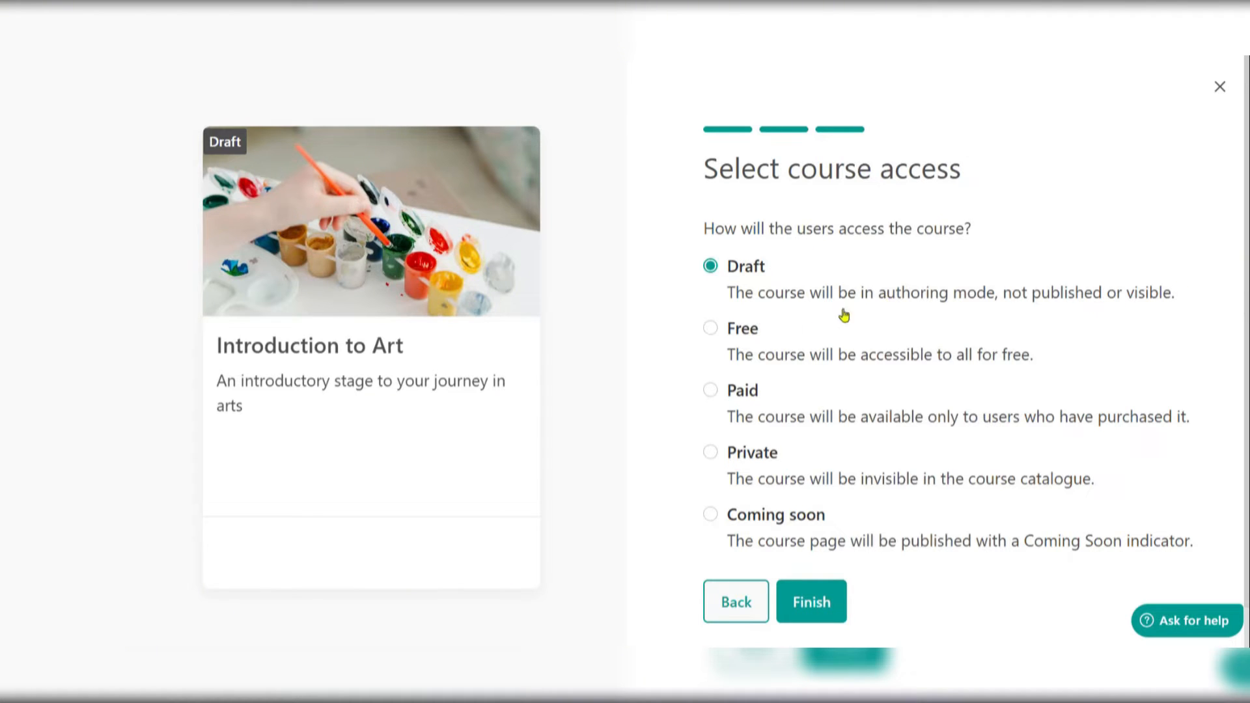
{"action": "left_click", "coordinate": [710, 391]}
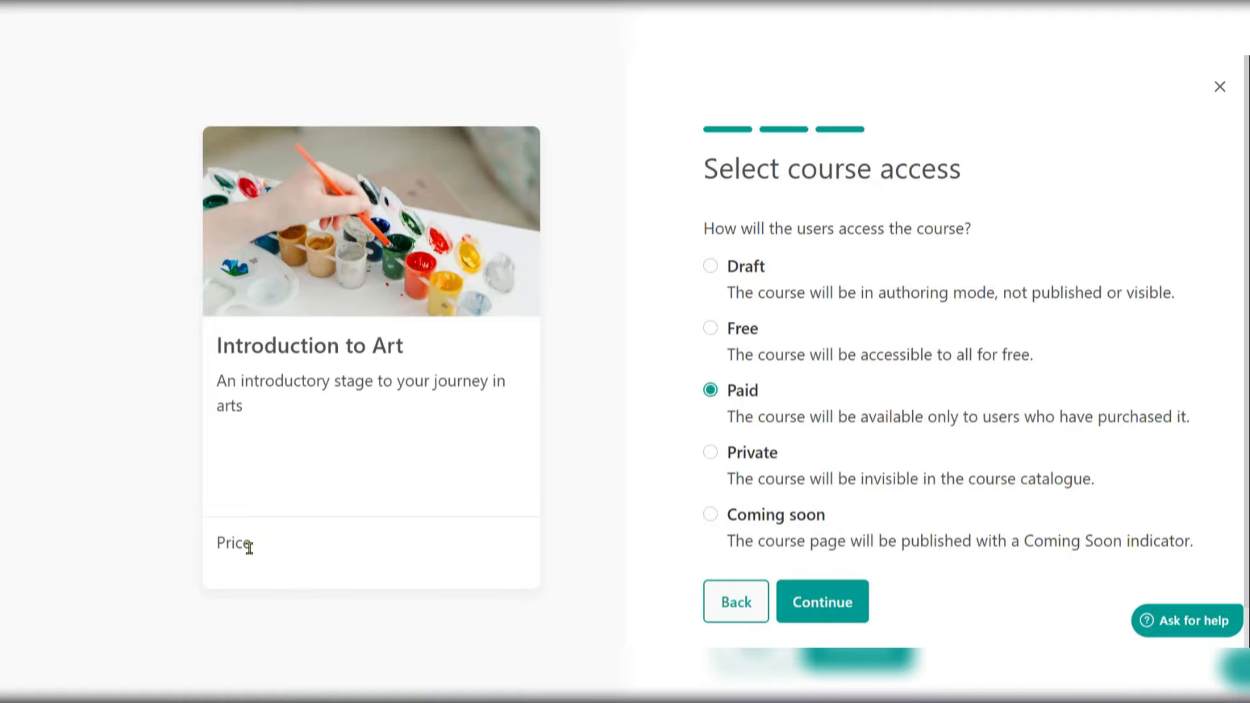
{"action": "left_click", "coordinate": [848, 617]}
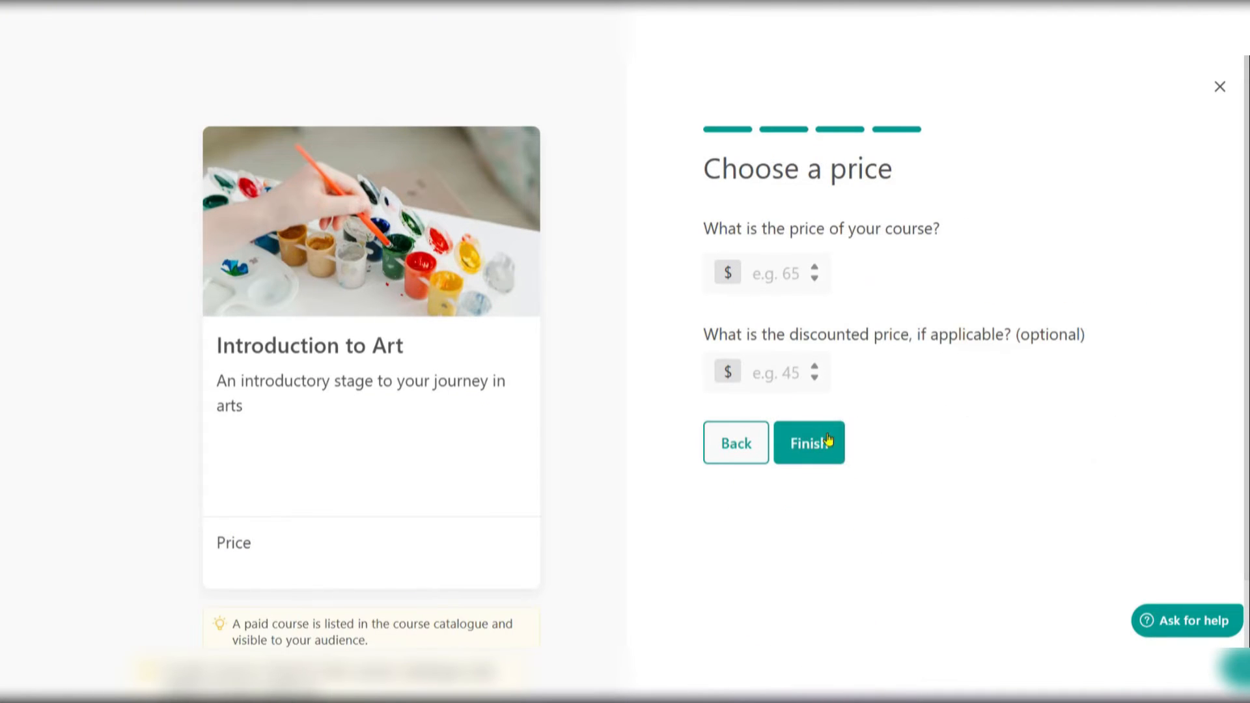
Set the course price to $25 with a discounted price of $20 and finish the course setup.
{"action": "left_click", "coordinate": [785, 268]}
{"action": "type", "text": "25"}
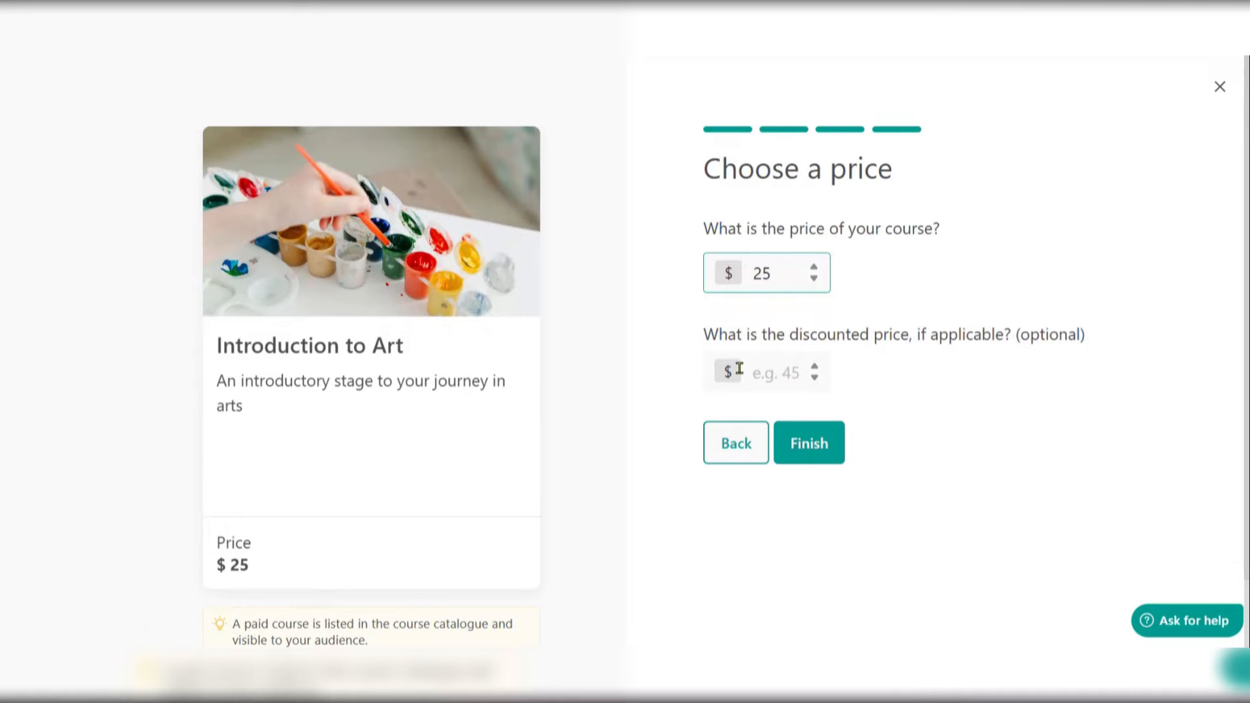
{"action": "left_click", "coordinate": [781, 369]}
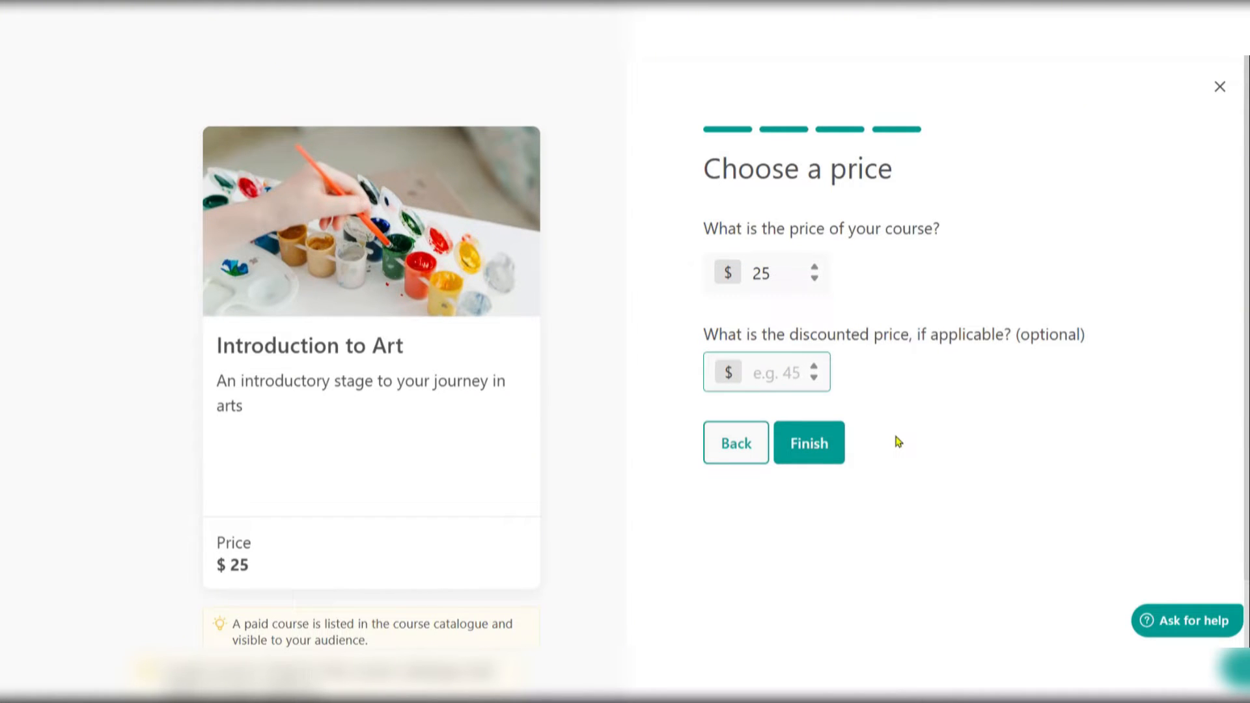
{"action": "type", "text": "20"}
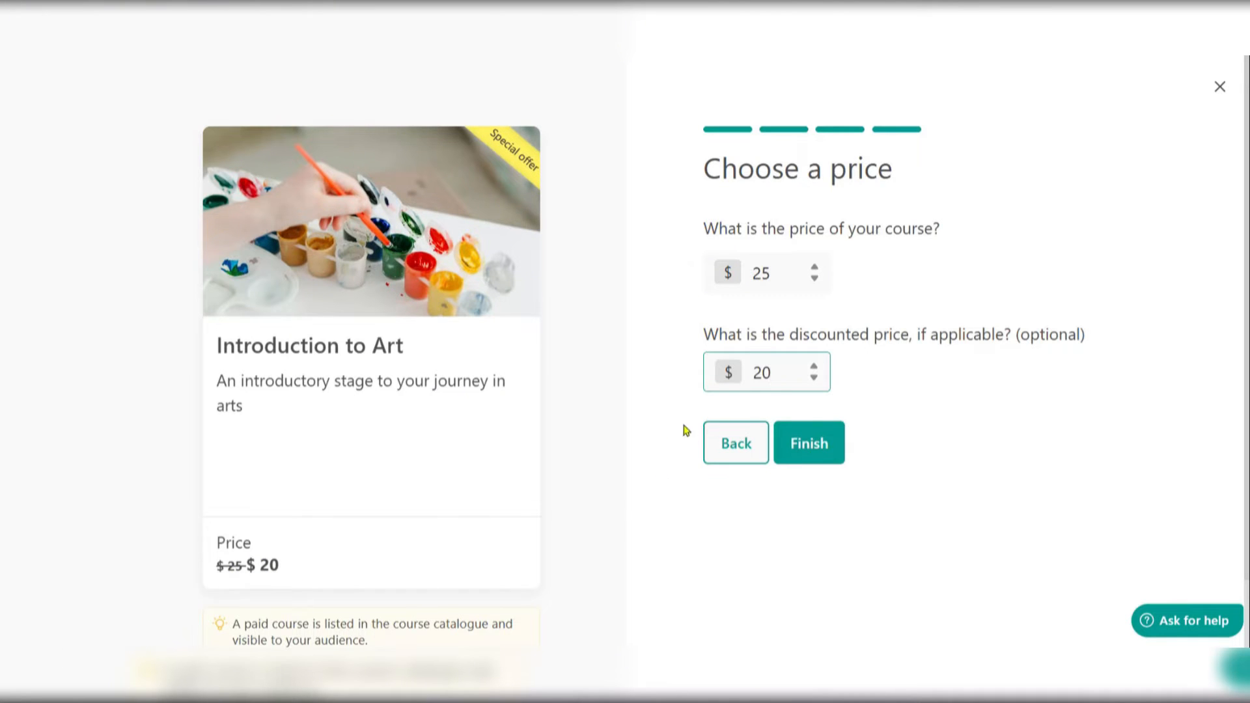
{"action": "left_click", "coordinate": [821, 450]}
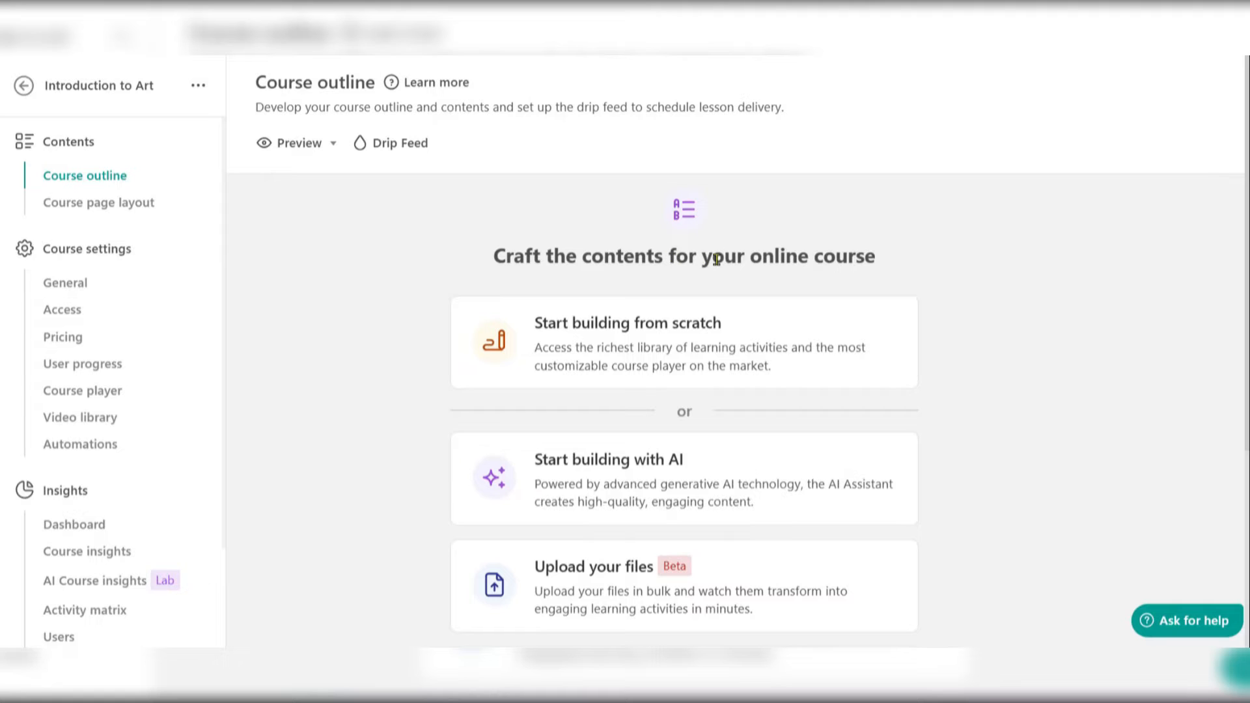
Upload the videos Lesson 1.mp4 through Lesson 5.mp4 in bulk as learning activities for the course.
{"action": "scroll", "coordinate": [776, 276], "scroll_direction": "down", "scroll_amount": 1}
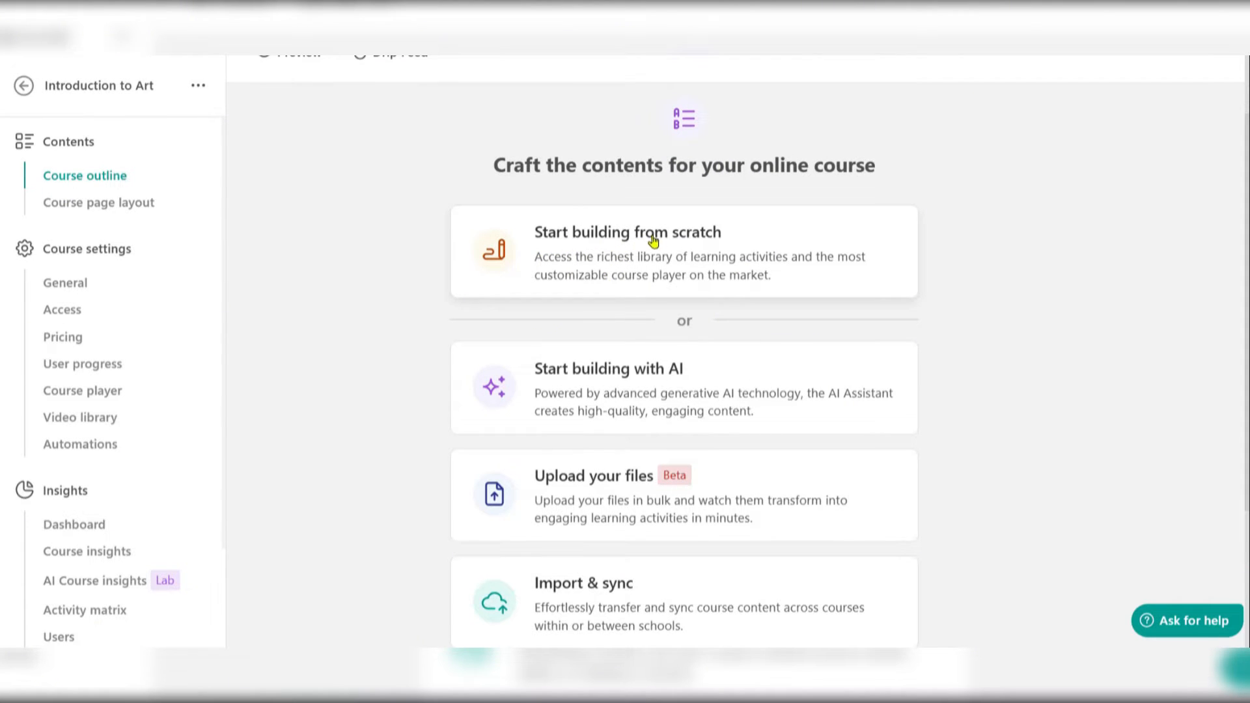
{"action": "scroll", "coordinate": [716, 276], "scroll_direction": "down", "scroll_amount": 1}
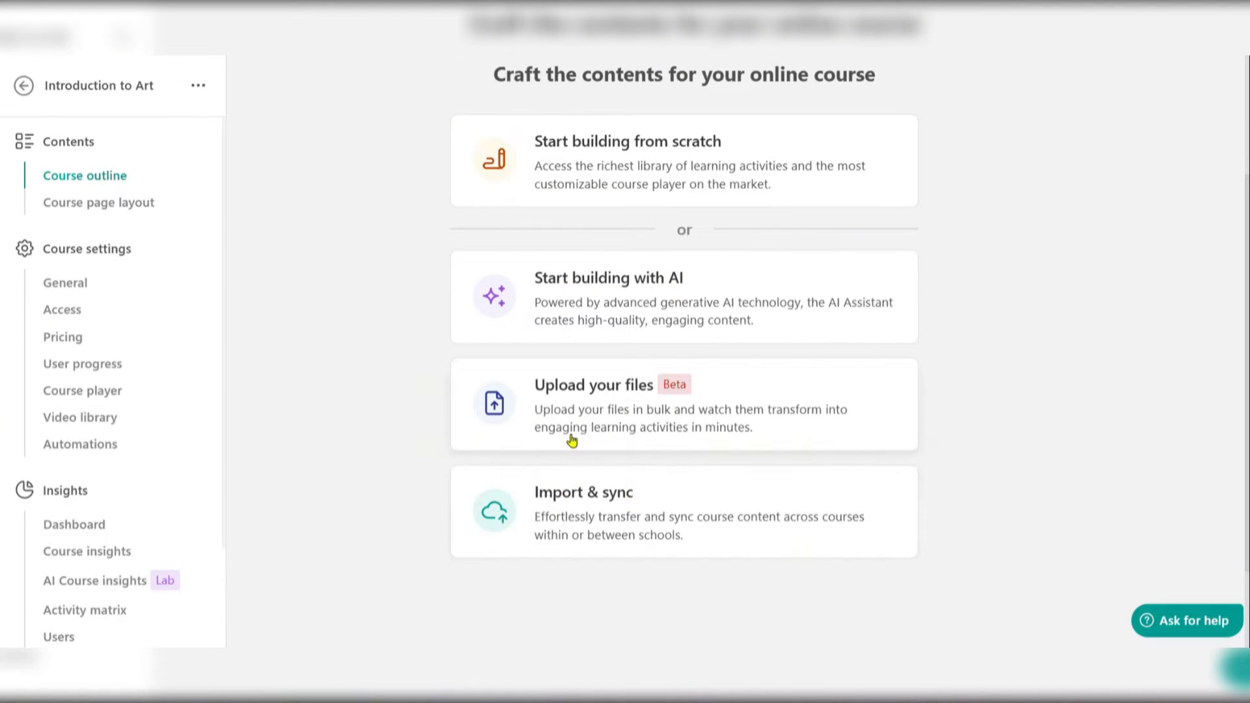
{"action": "scroll", "coordinate": [573, 439], "scroll_direction": "up", "scroll_amount": 2}
{"action": "scroll", "coordinate": [552, 355], "scroll_direction": "down", "scroll_amount": 3}
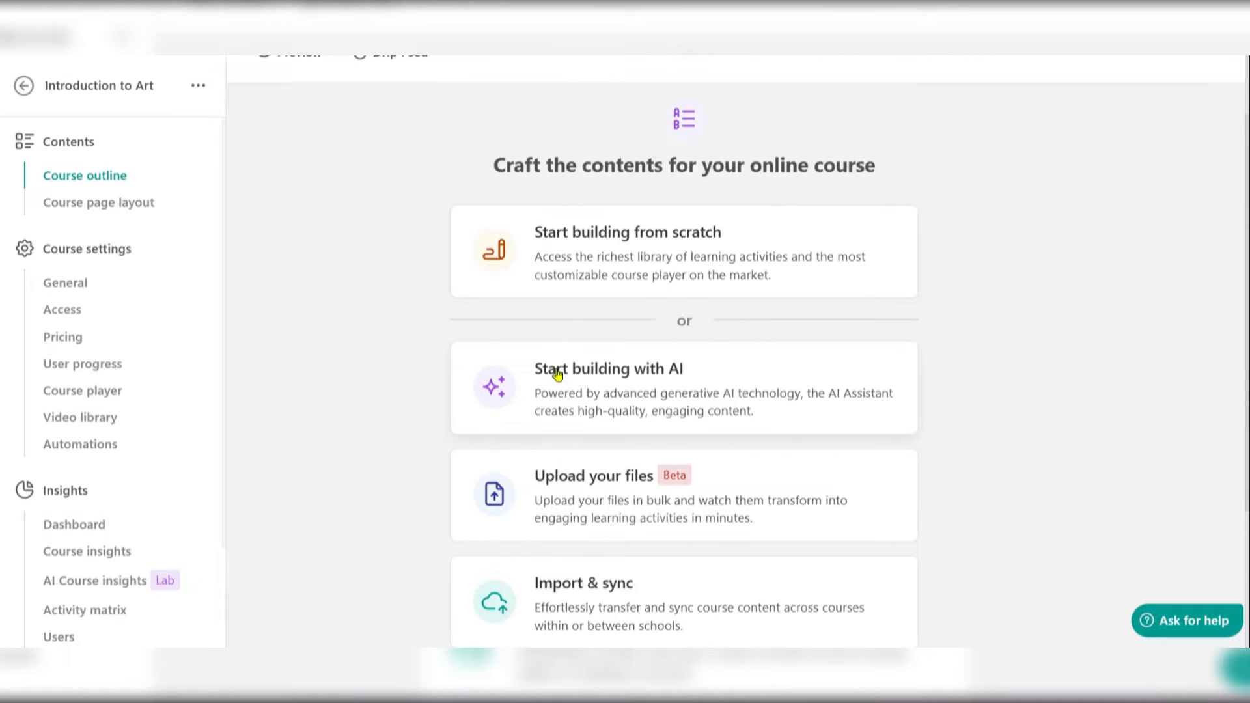
{"action": "scroll", "coordinate": [547, 340], "scroll_direction": "up", "scroll_amount": 2}
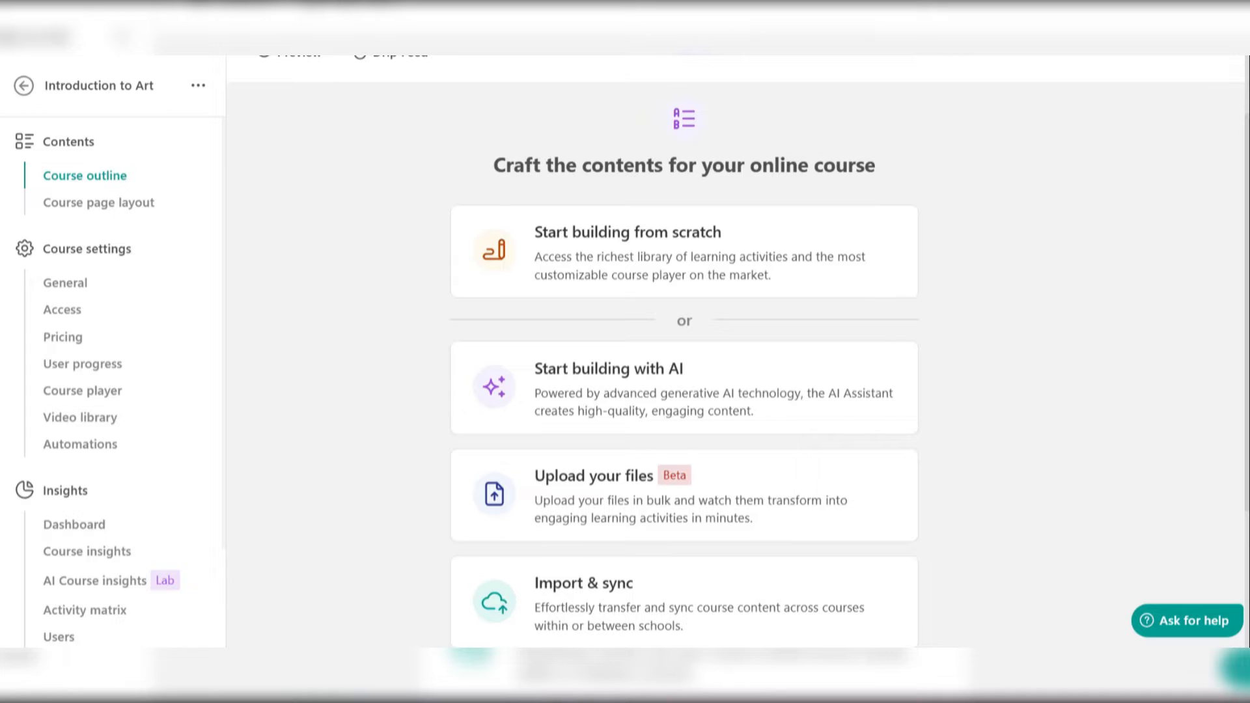
{"action": "scroll", "coordinate": [547, 471], "scroll_direction": "down", "scroll_amount": 1}
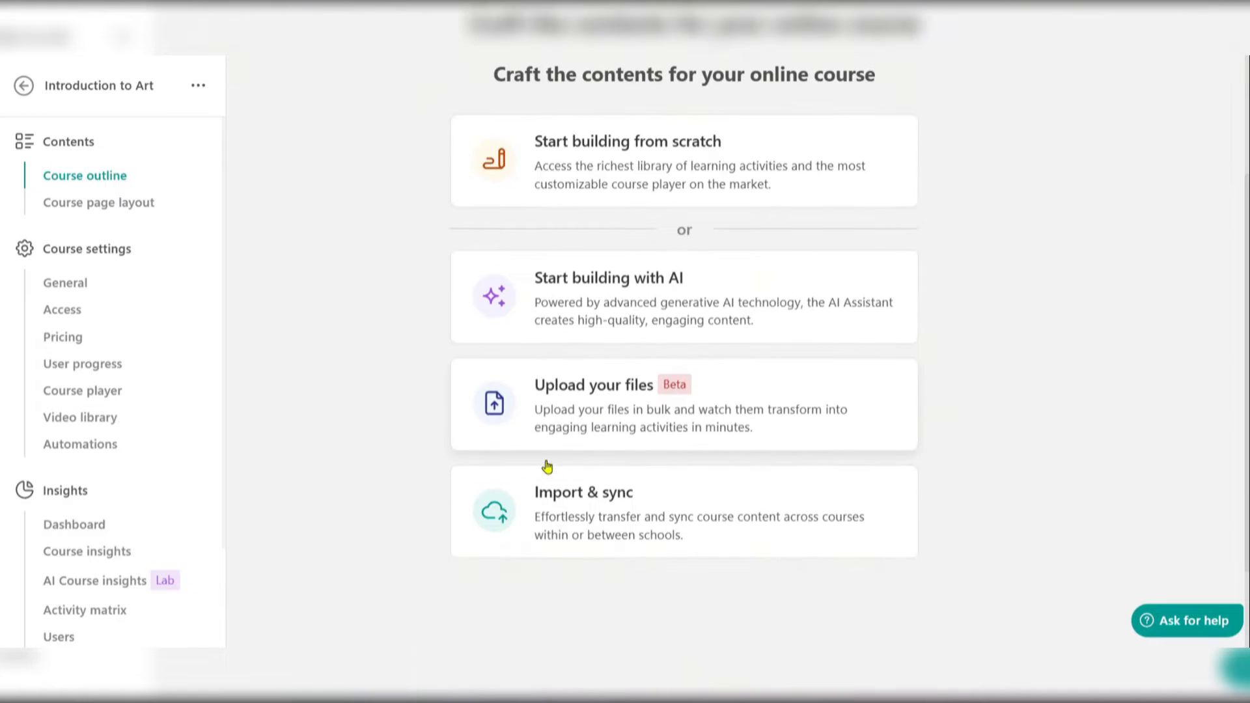
{"action": "scroll", "coordinate": [606, 416], "scroll_direction": "up", "scroll_amount": 1}
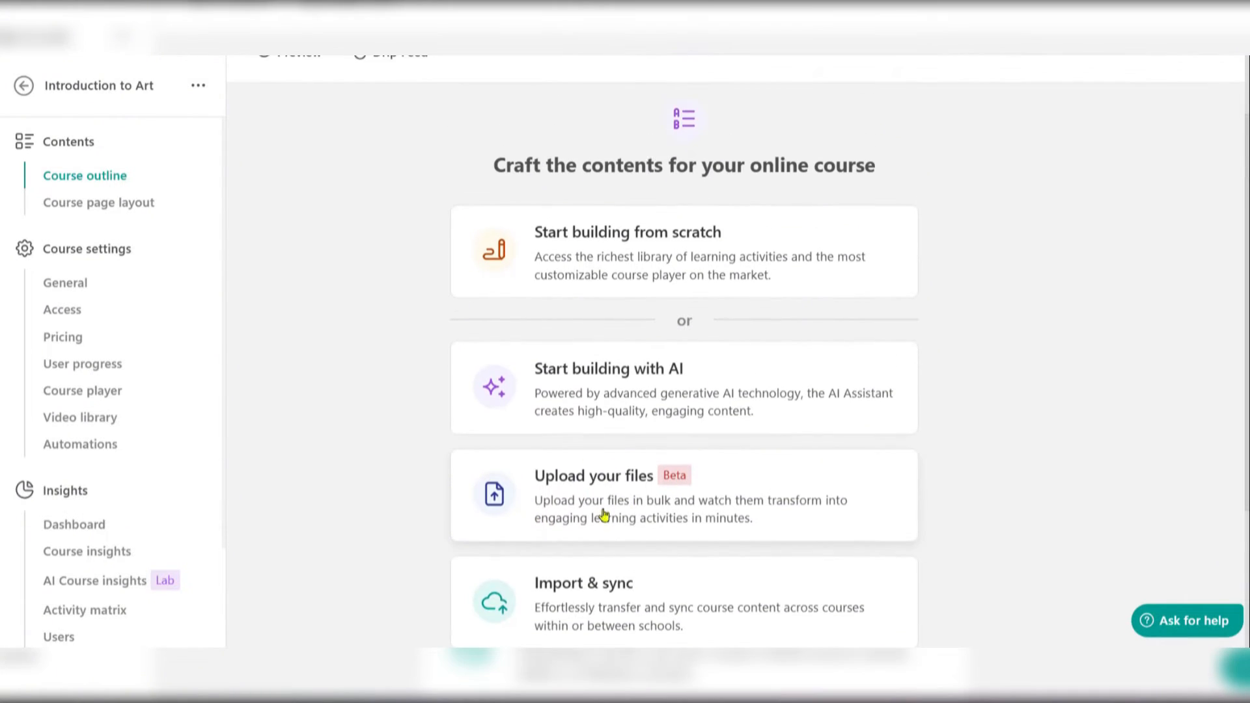
{"action": "left_click", "coordinate": [553, 501]}
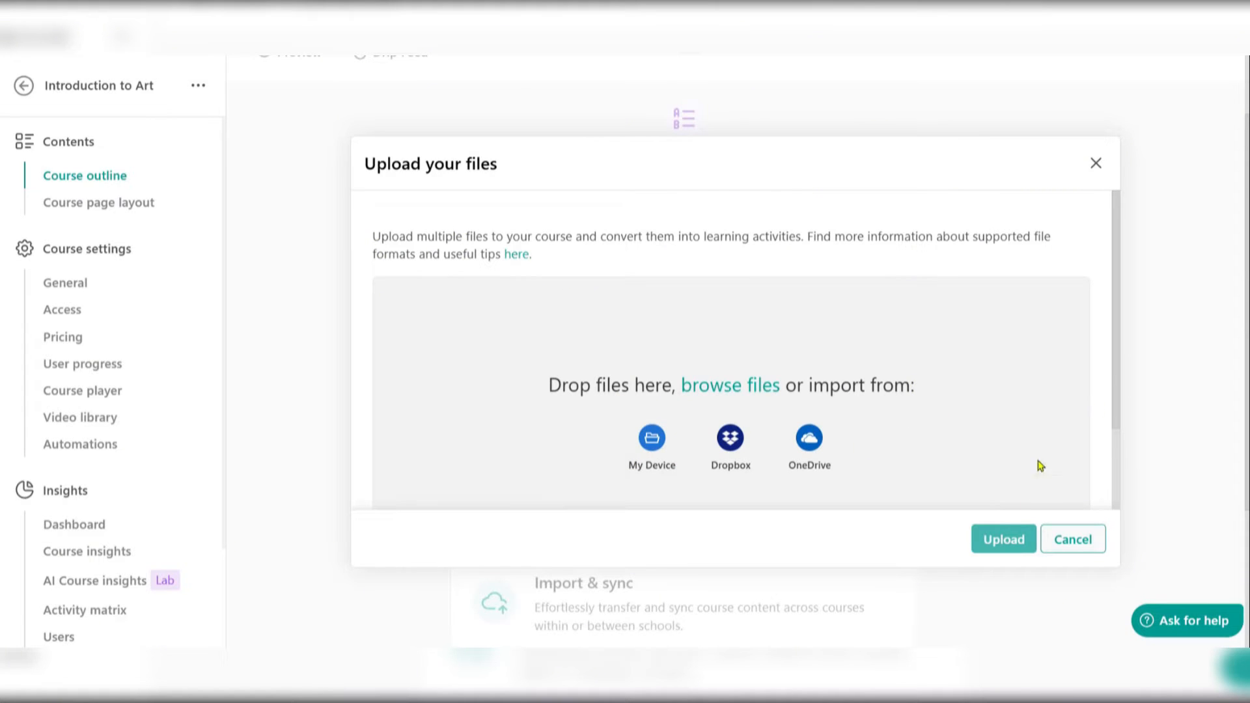
{"action": "left_click_drag", "start_coordinate": [619, 351], "coordinate": [579, 435]}
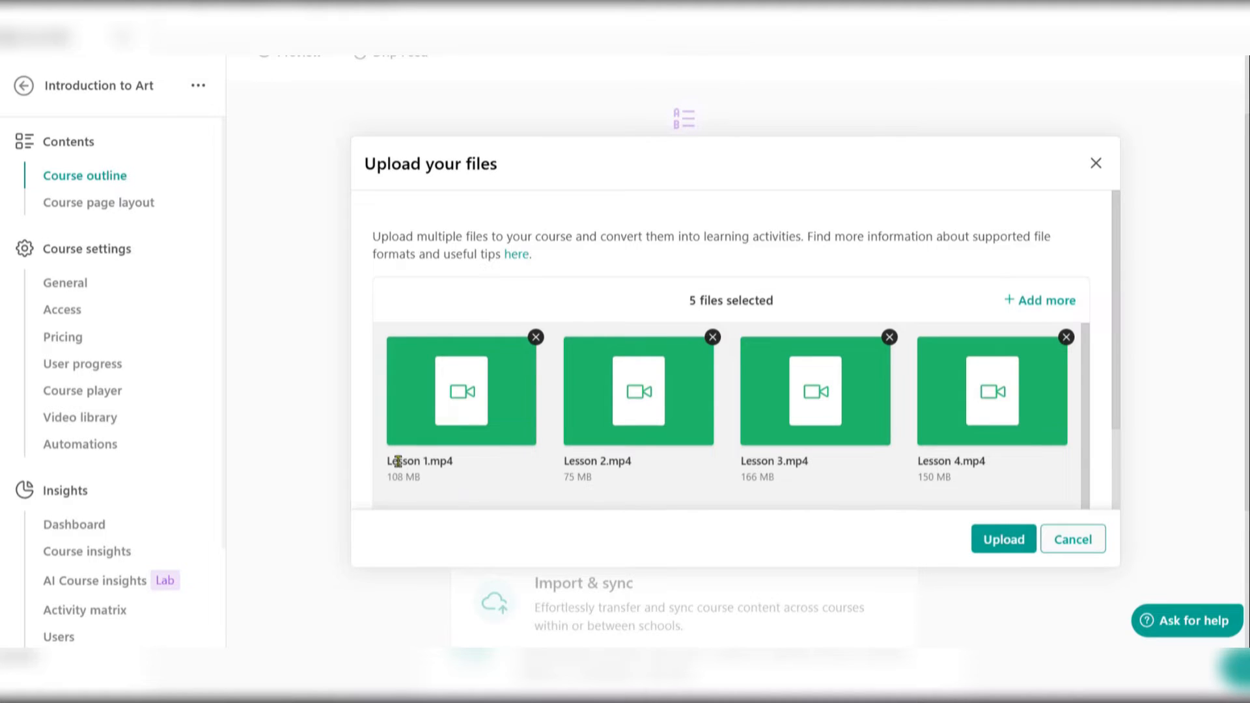
{"action": "scroll", "coordinate": [924, 454], "scroll_direction": "down", "scroll_amount": 2}
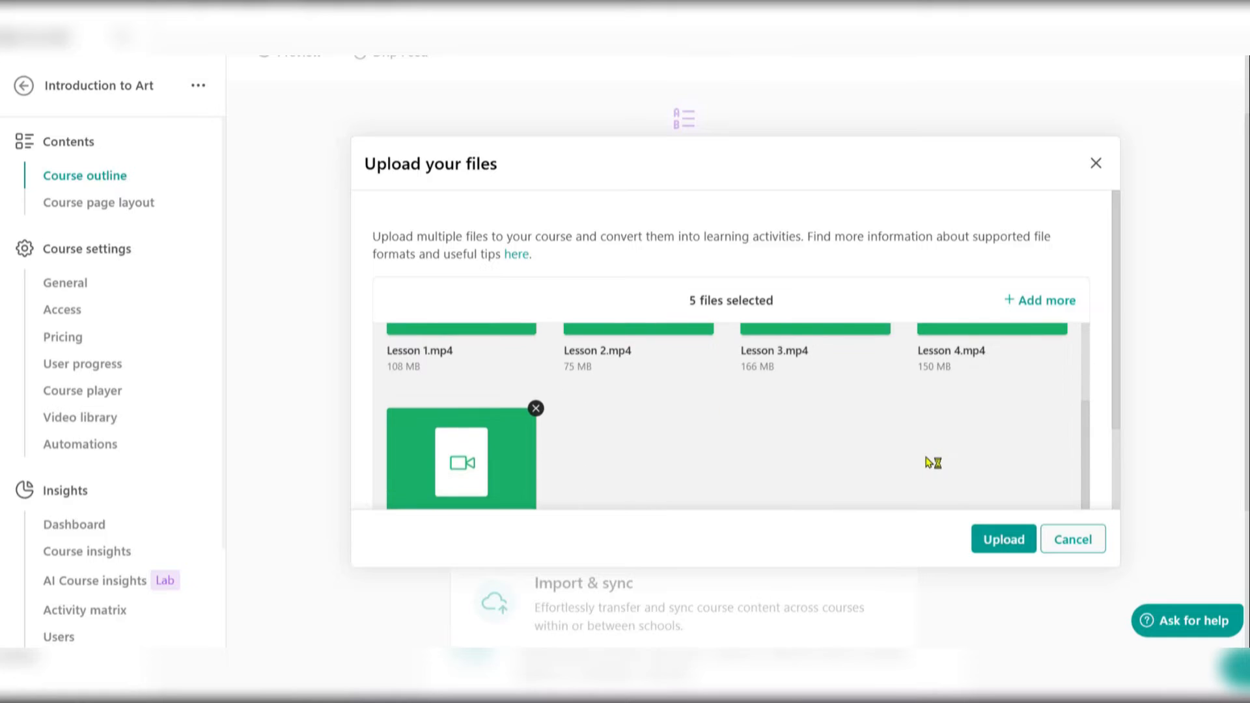
{"action": "scroll", "coordinate": [505, 456], "scroll_direction": "down", "scroll_amount": 2}
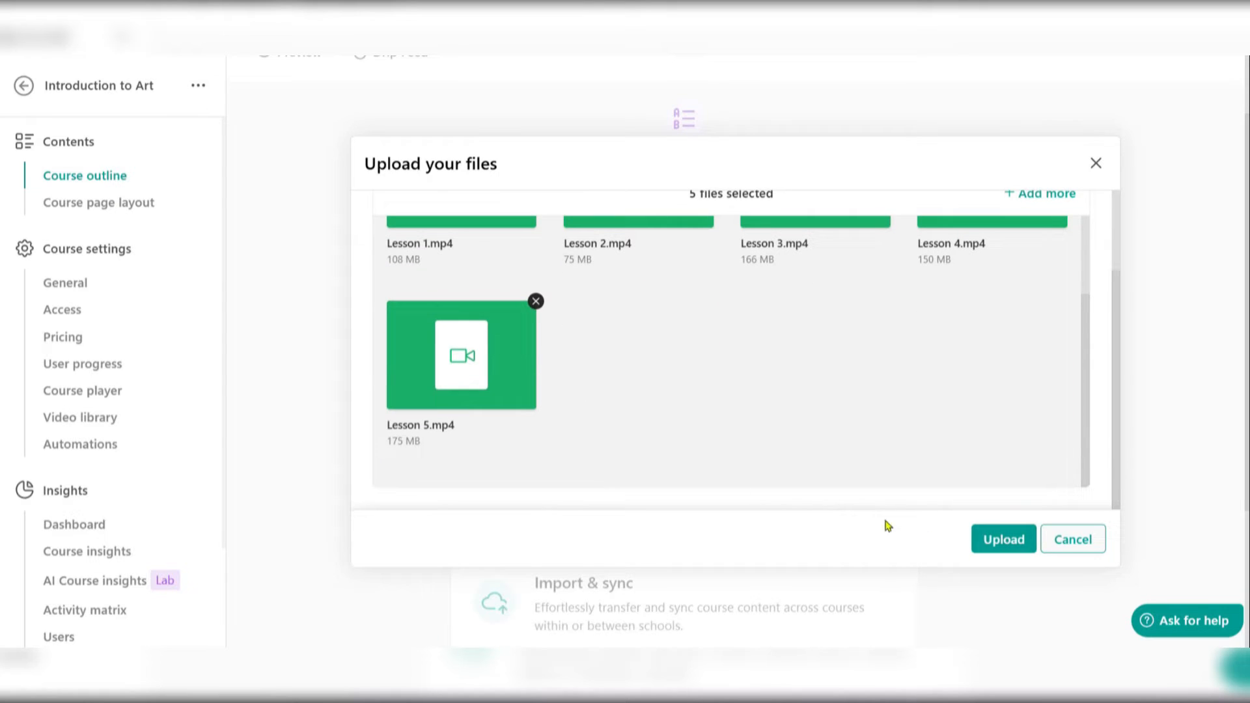
{"action": "left_click", "coordinate": [990, 545]}
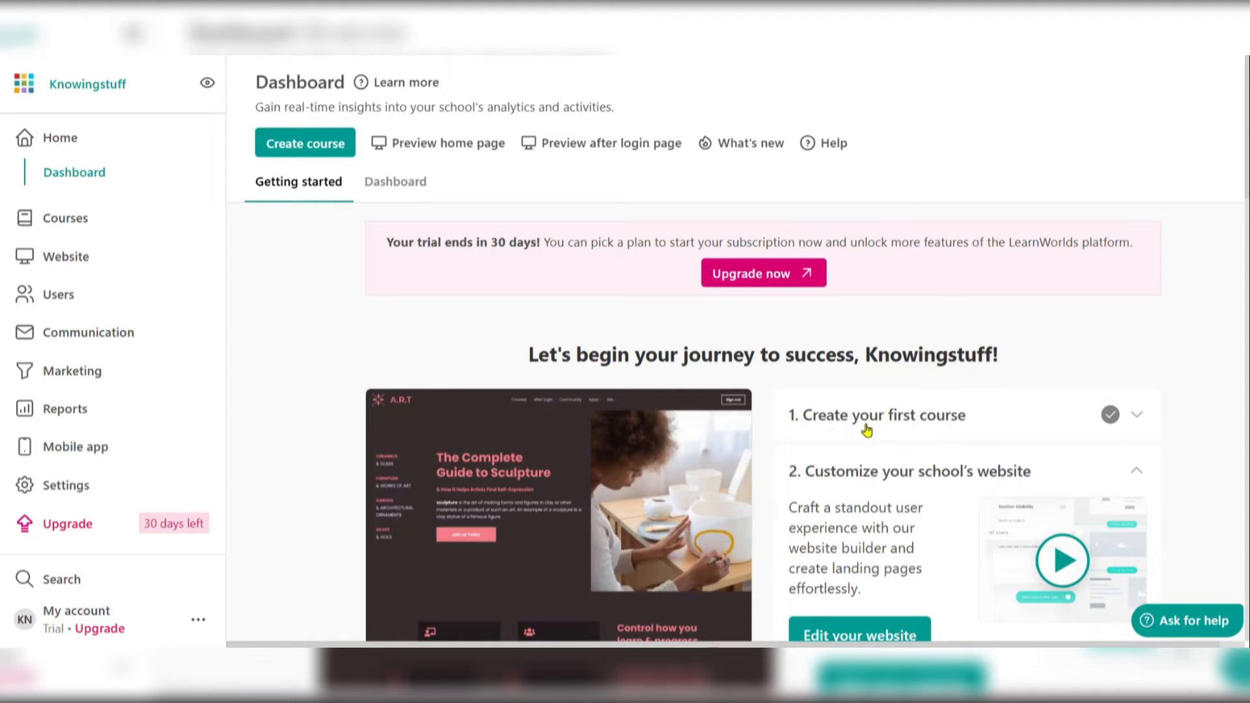
Go from the dashboard's first-course task to the course manager and open the Introduction to Art course.
{"action": "left_click", "coordinate": [1135, 417]}
{"action": "scroll", "coordinate": [885, 515], "scroll_direction": "down", "scroll_amount": 3}
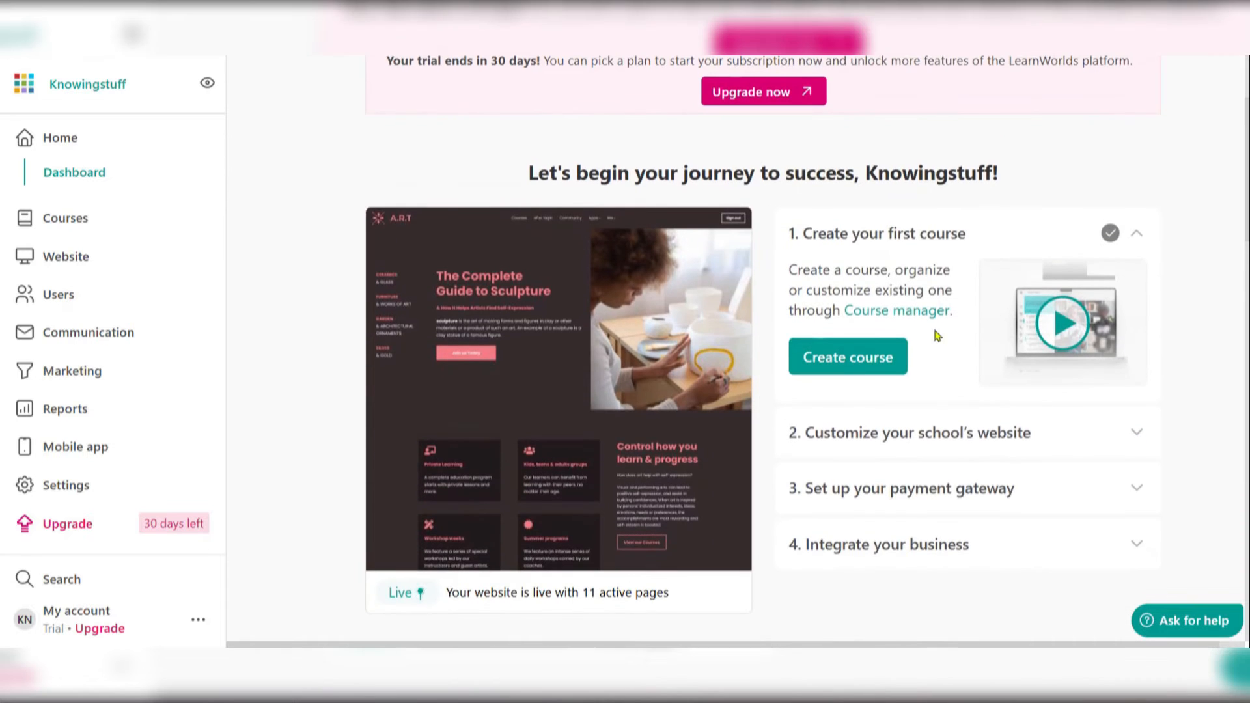
{"action": "left_click", "coordinate": [869, 318]}
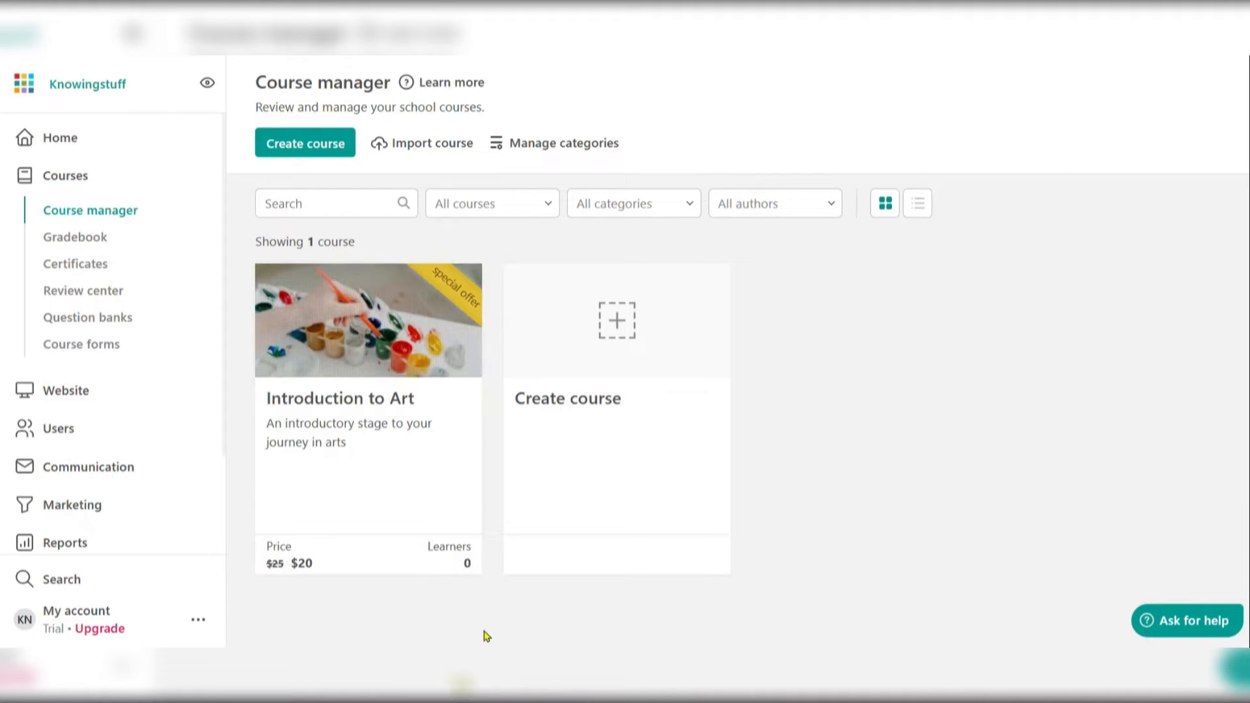
{"action": "left_click", "coordinate": [368, 471]}
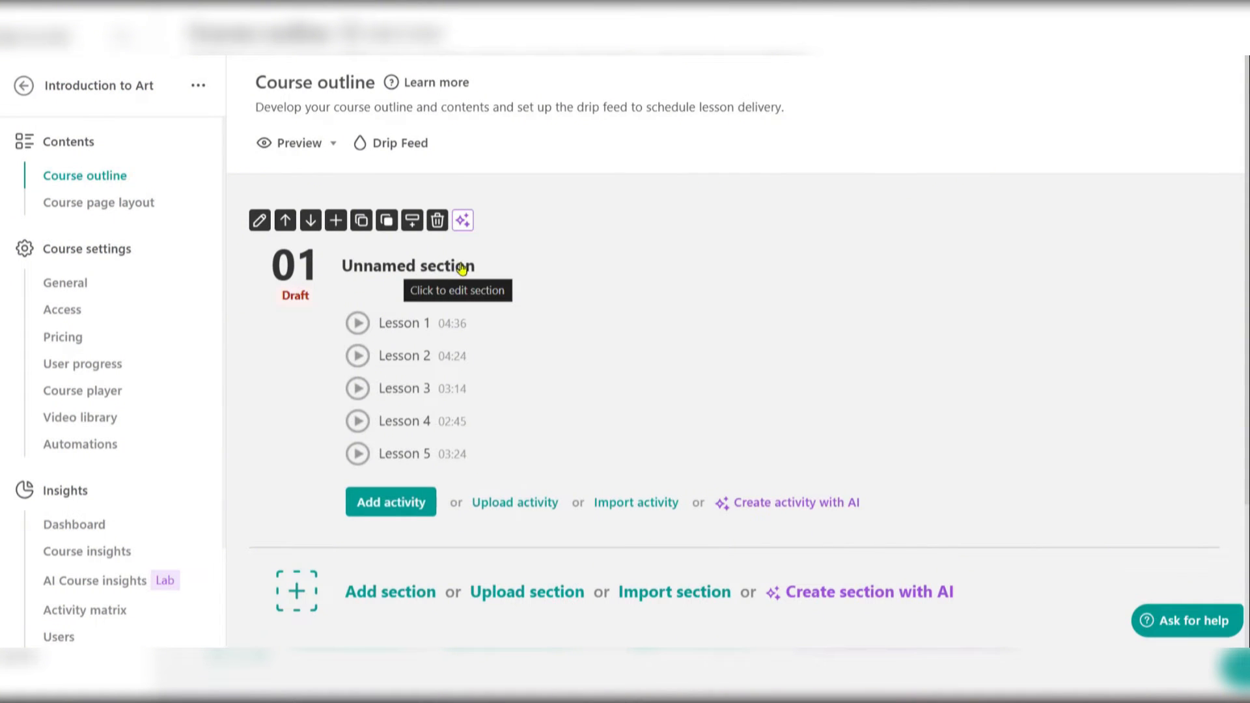
Rename the unnamed section as "Stage 1", set its access to Paid and save it.
{"action": "mouse_move", "coordinate": [452, 323]}
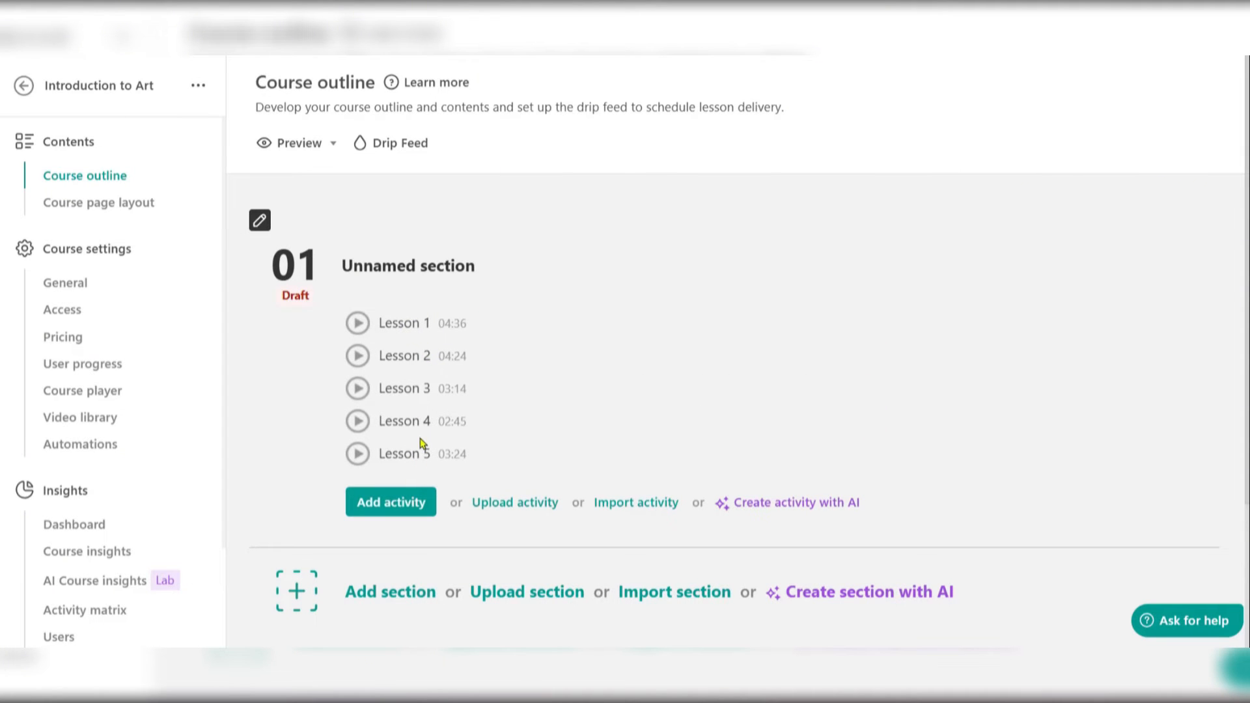
{"action": "left_click", "coordinate": [389, 270]}
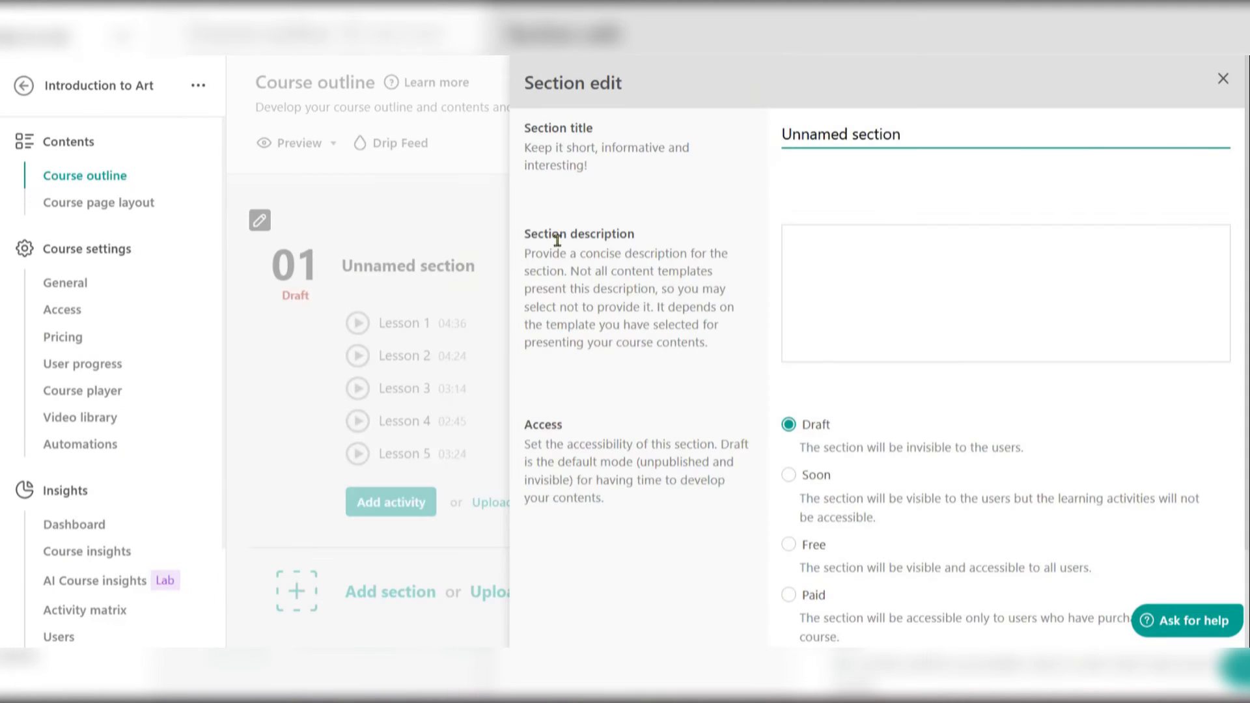
{"action": "left_click_drag", "start_coordinate": [909, 137], "coordinate": [772, 141]}
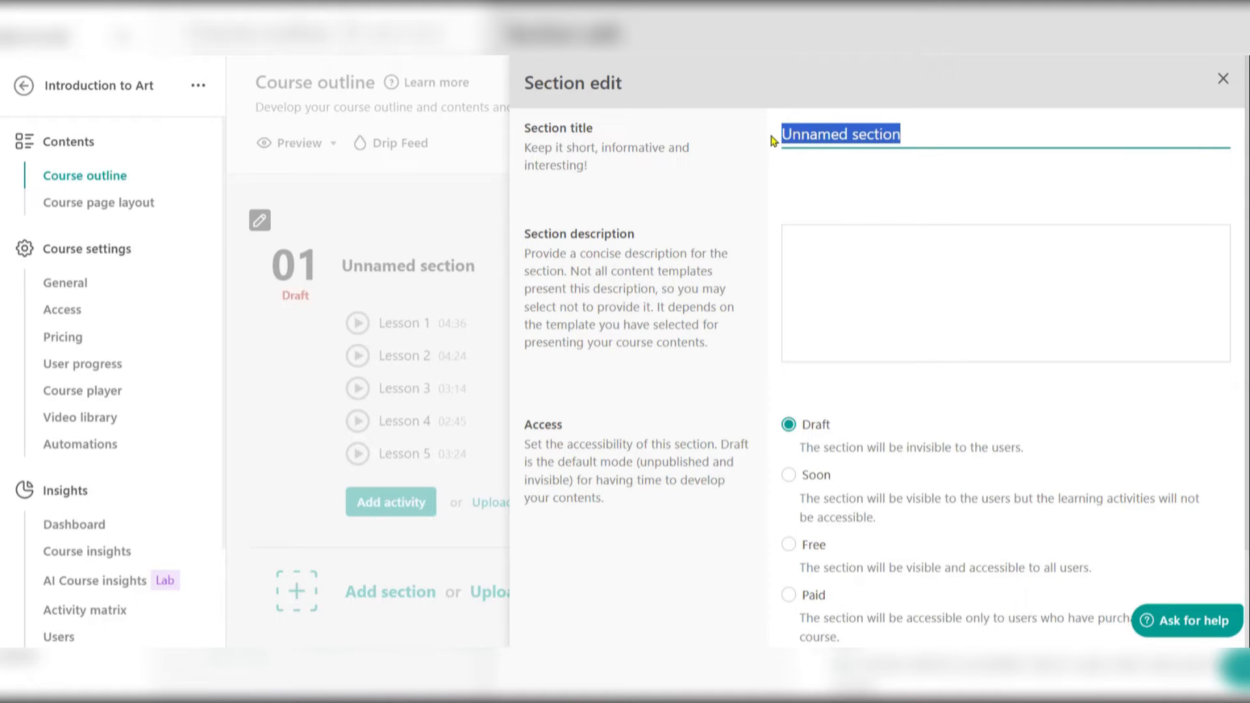
{"action": "type", "text": "Stage 1"}
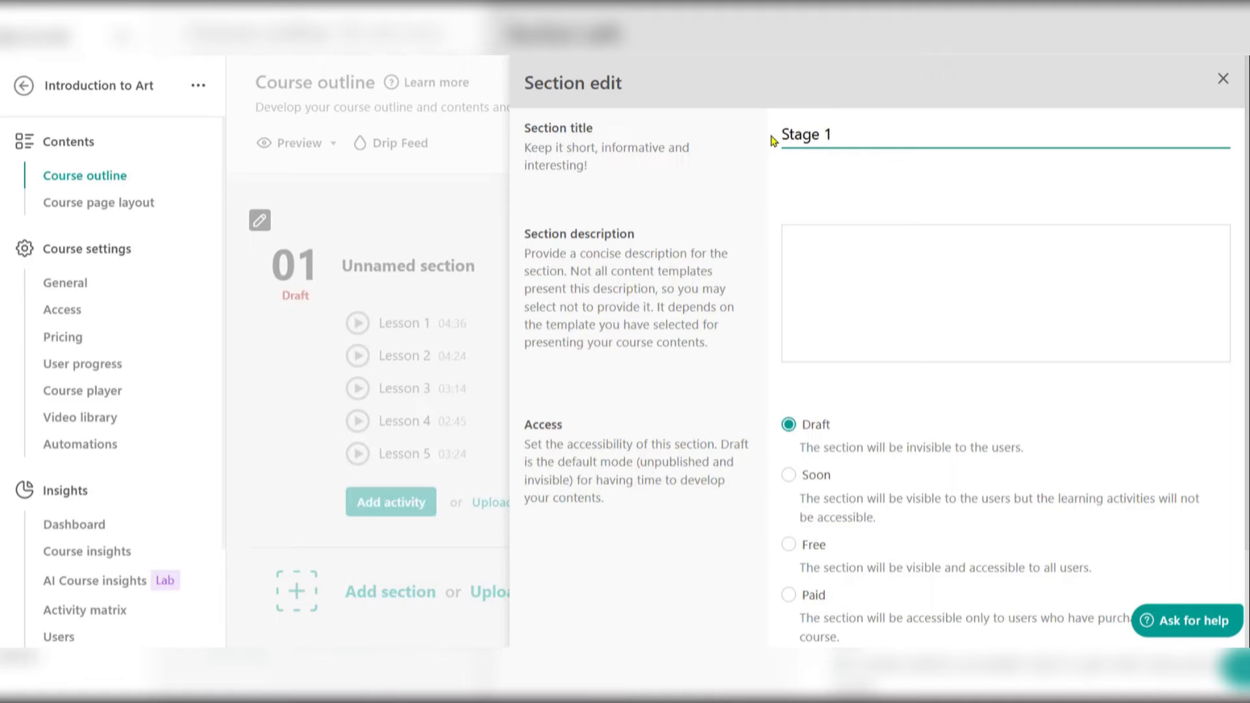
{"action": "left_click", "coordinate": [873, 269]}
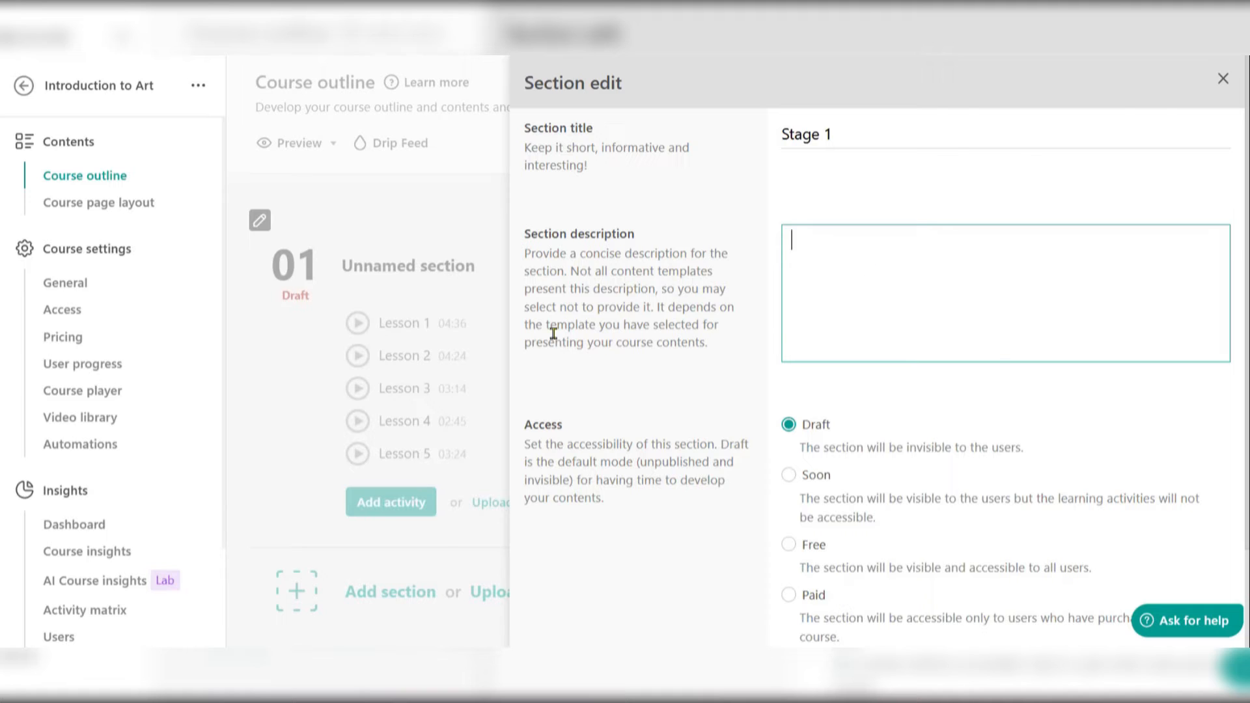
{"action": "scroll", "coordinate": [815, 463], "scroll_direction": "down", "scroll_amount": 2}
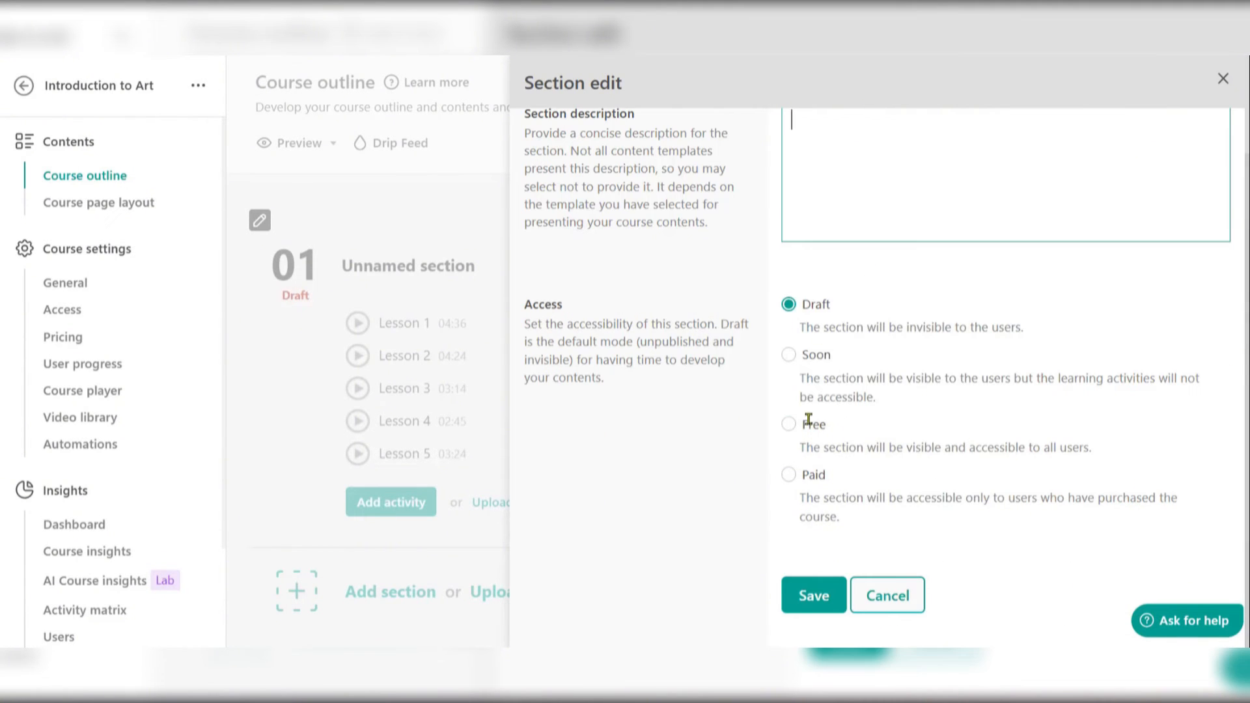
{"action": "left_click", "coordinate": [788, 474]}
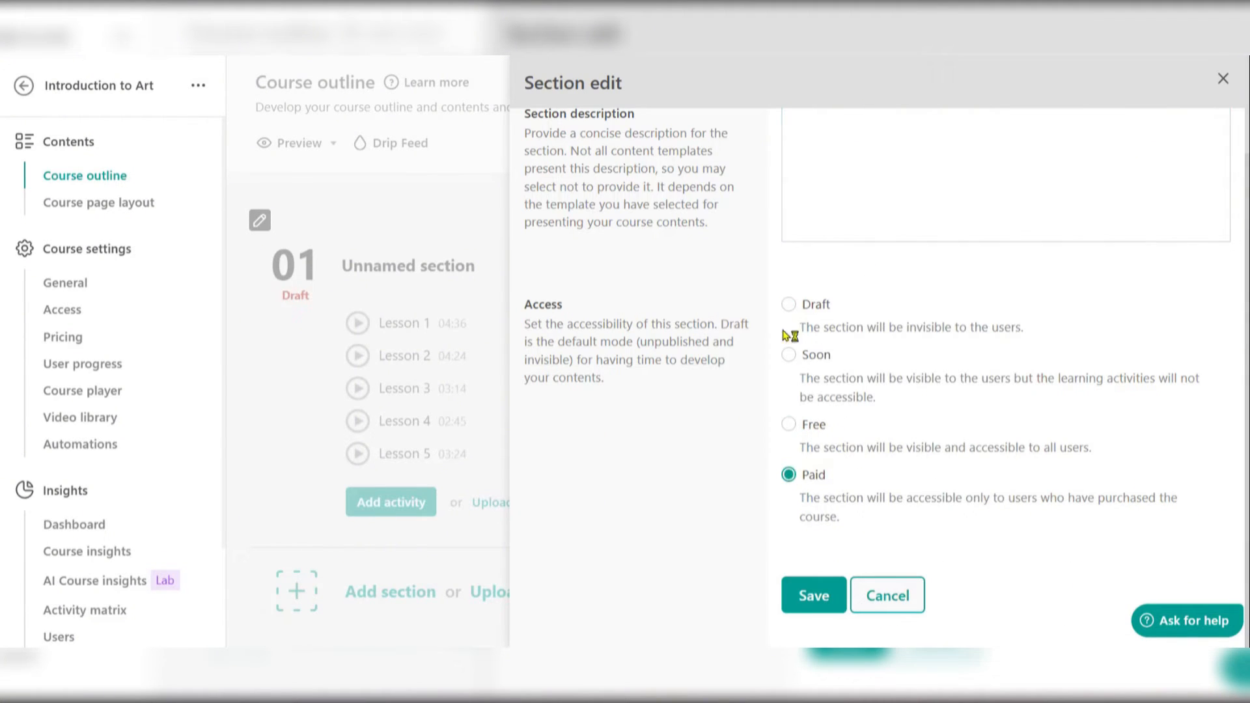
{"action": "left_click", "coordinate": [824, 597]}
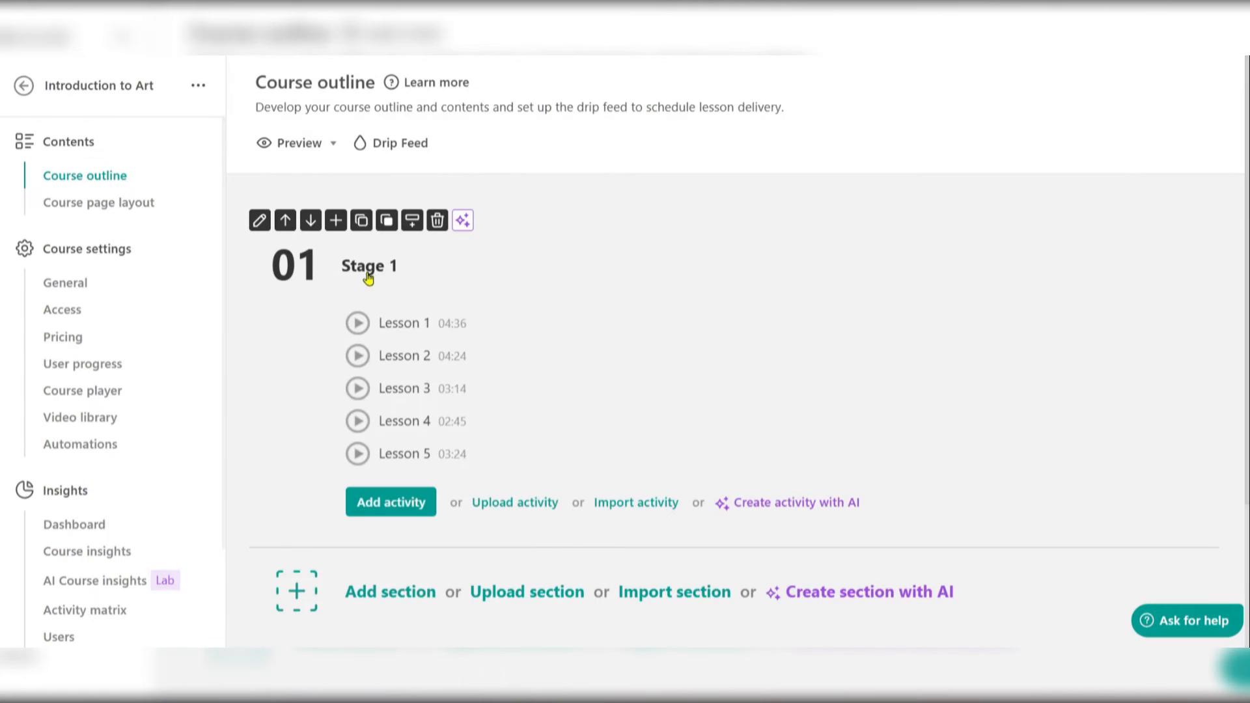
Examine the course outline and reopen the Stage 1 section's settings to check its title and access options.
{"action": "scroll", "coordinate": [495, 384], "scroll_direction": "down", "scroll_amount": 1}
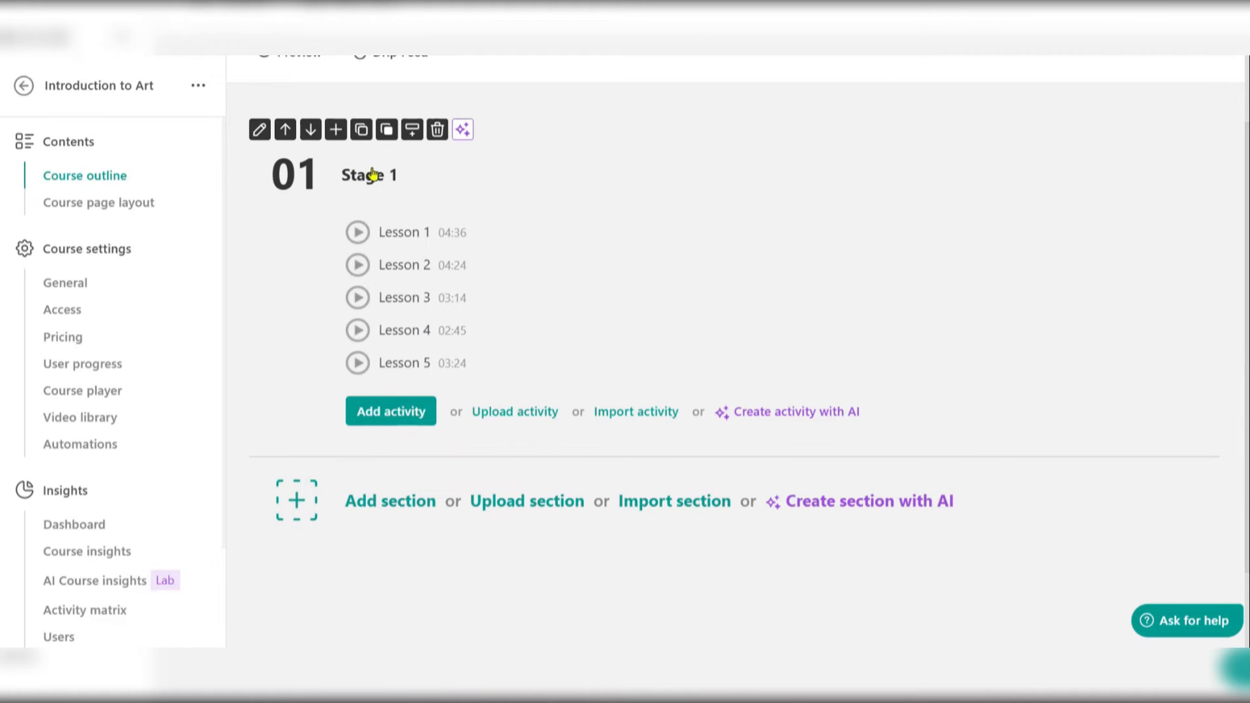
{"action": "scroll", "coordinate": [397, 507], "scroll_direction": "down", "scroll_amount": 1}
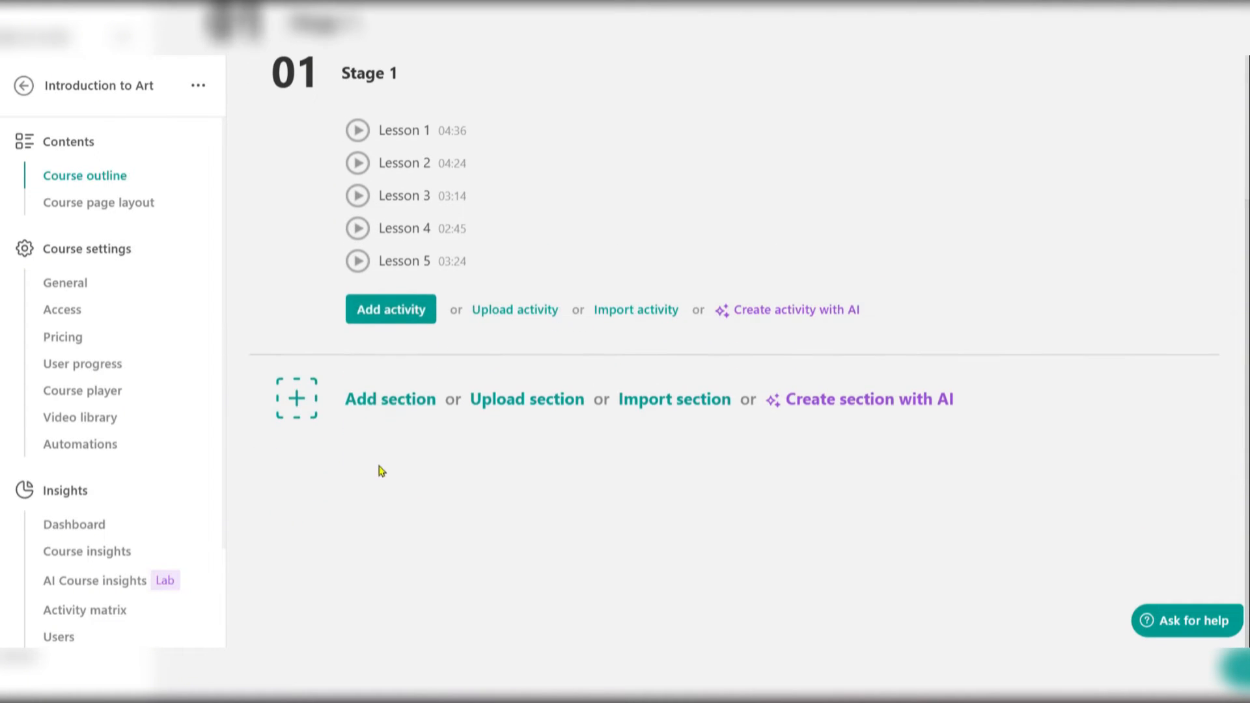
{"action": "left_click", "coordinate": [381, 402]}
{"action": "scroll", "coordinate": [512, 413], "scroll_direction": "up", "scroll_amount": 3}
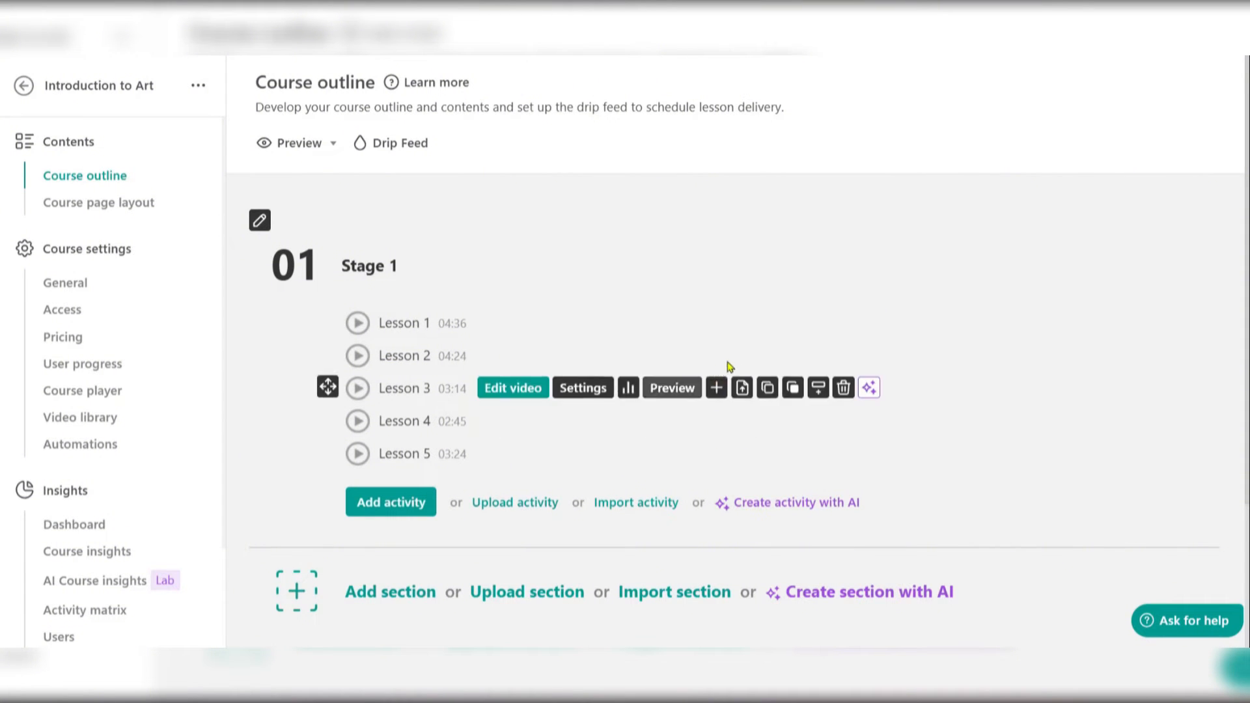
{"action": "left_click", "coordinate": [369, 265]}
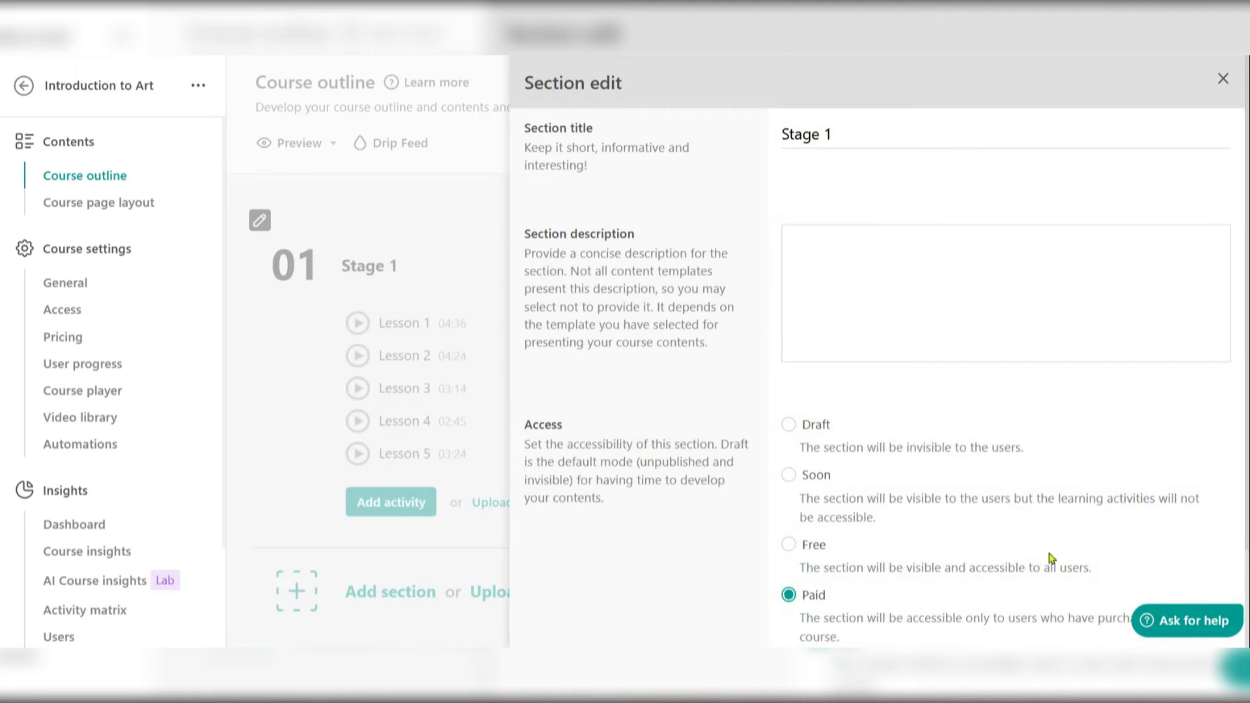
{"action": "scroll", "coordinate": [911, 495], "scroll_direction": "down", "scroll_amount": 2}
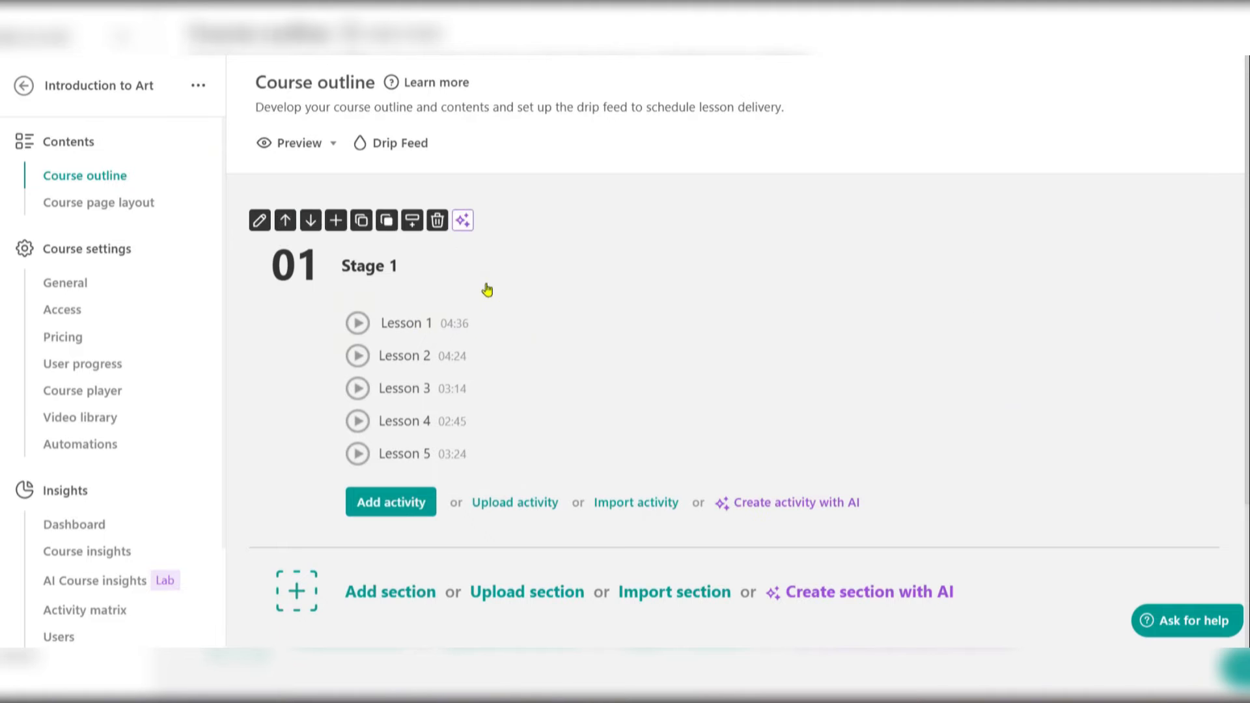
Open the settings of the Lesson 1 video and examine its title and description.
{"action": "mouse_move", "coordinate": [503, 333]}
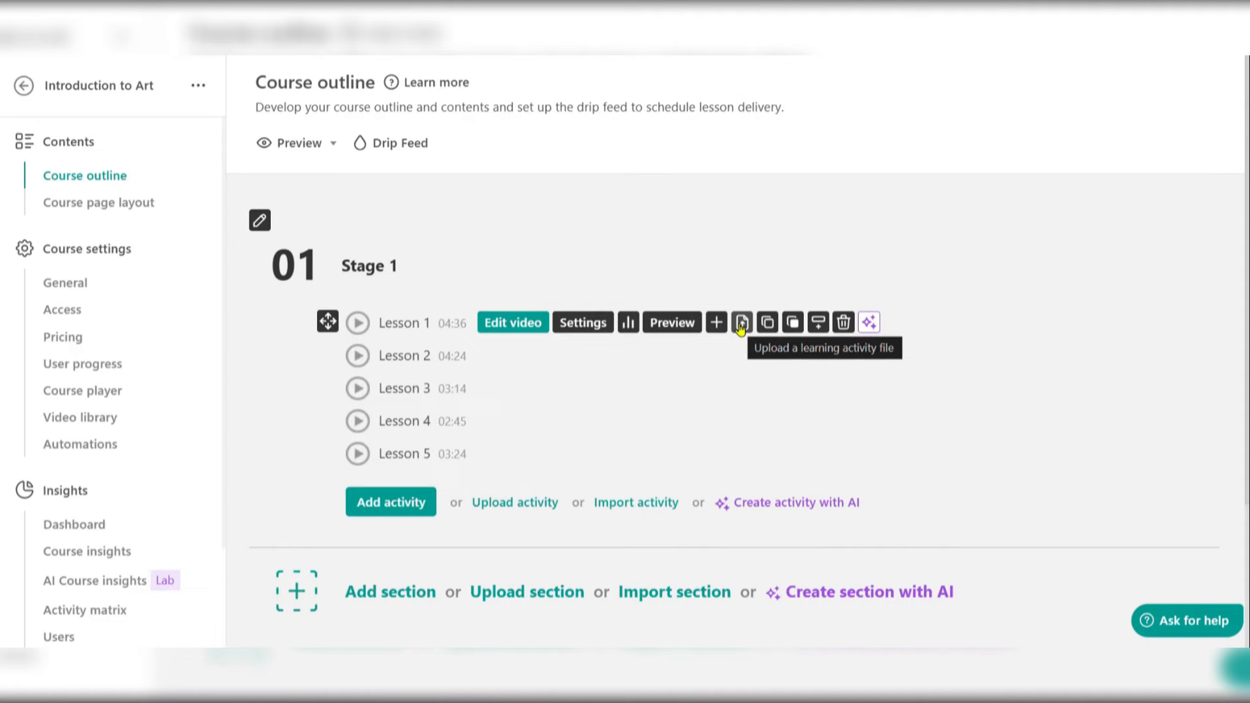
{"action": "left_click", "coordinate": [581, 323]}
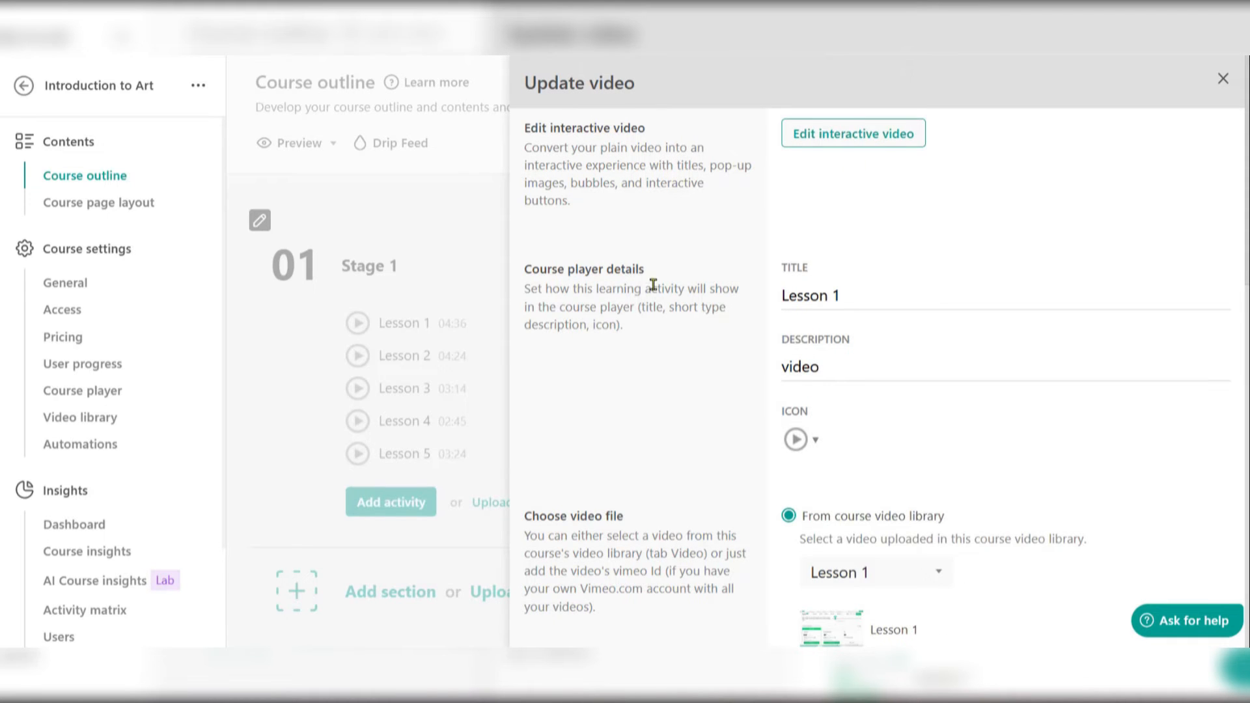
{"action": "scroll", "coordinate": [815, 245], "scroll_direction": "down", "scroll_amount": 2}
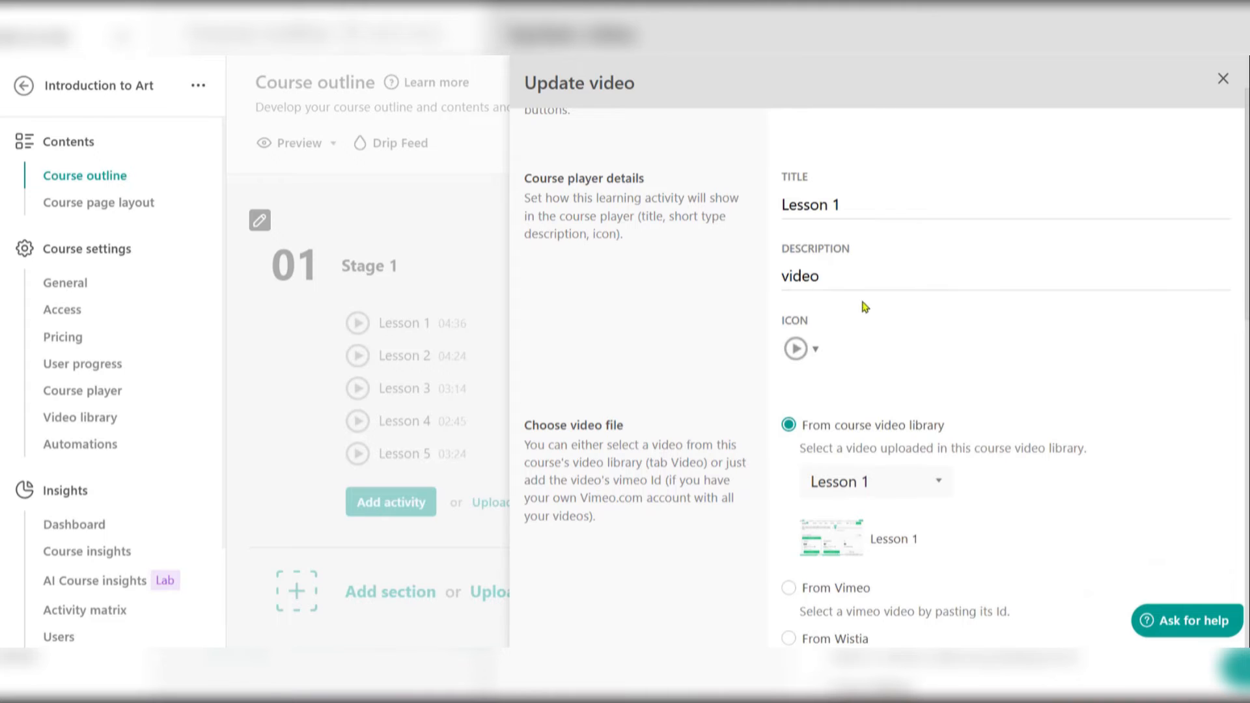
{"action": "left_click_drag", "start_coordinate": [823, 274], "coordinate": [783, 273]}
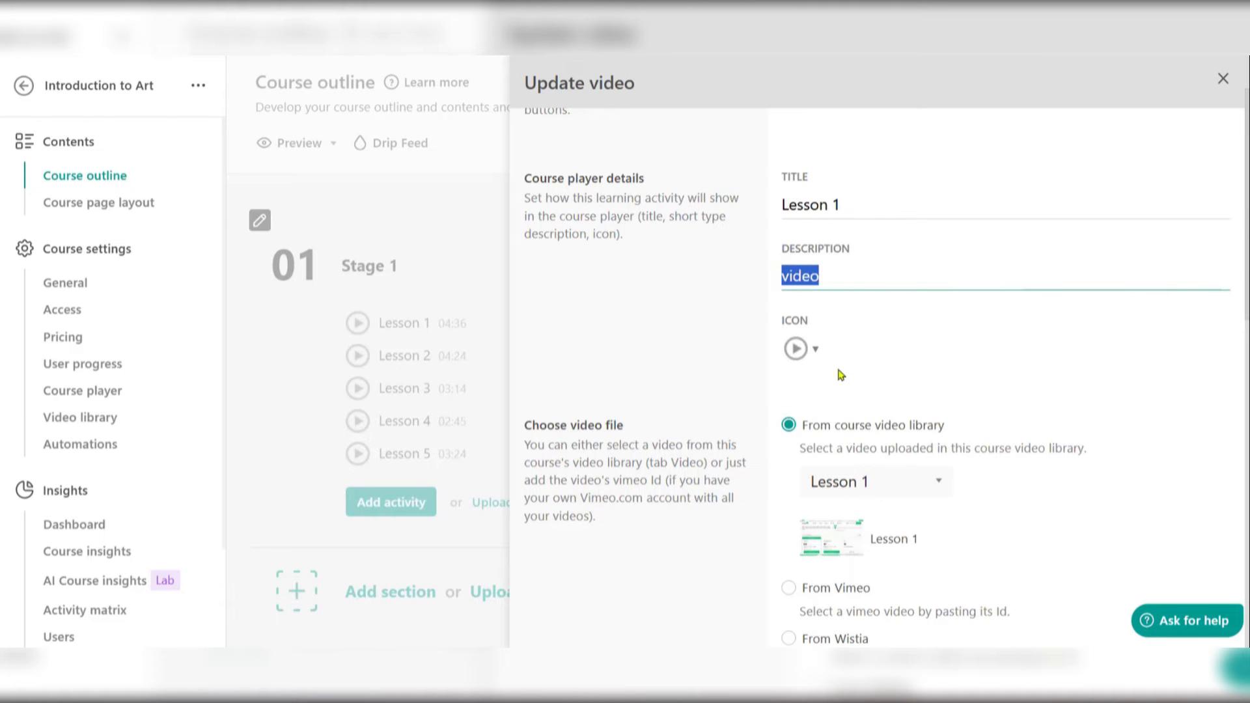
Try the YouTube-style icon for Lesson 1 and switch back to the circled play icon.
{"action": "left_click", "coordinate": [805, 349]}
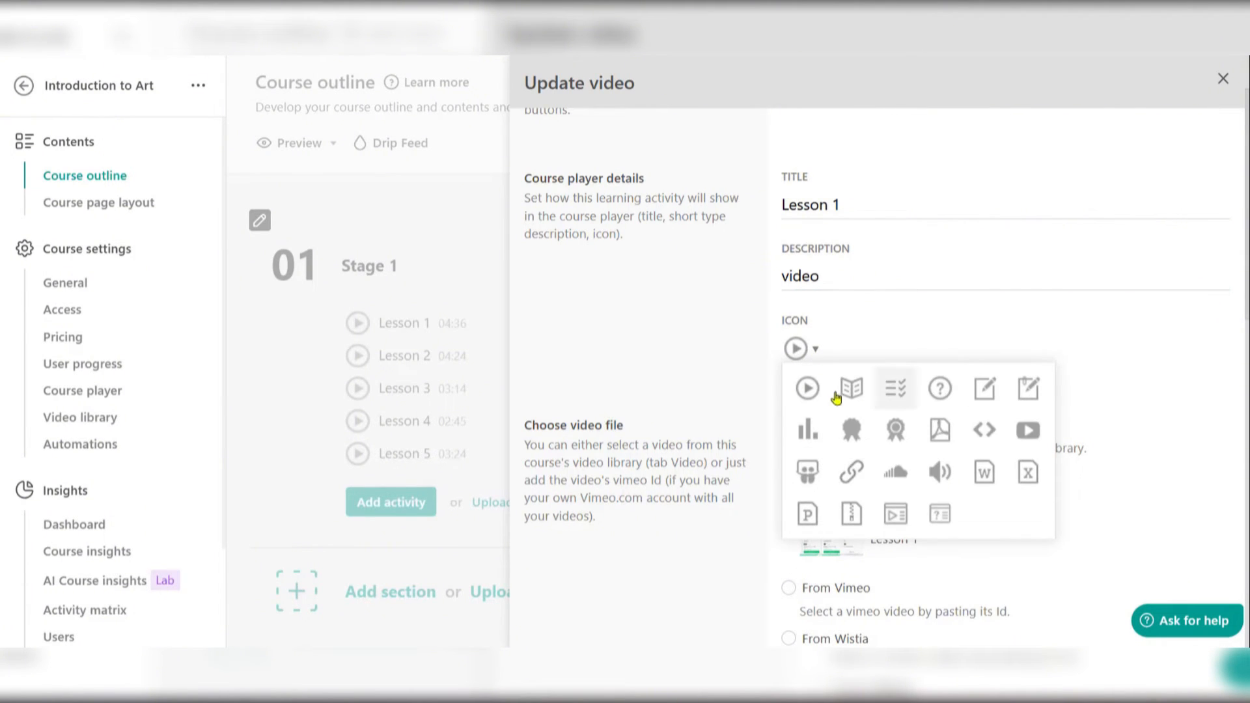
{"action": "left_click", "coordinate": [1029, 432]}
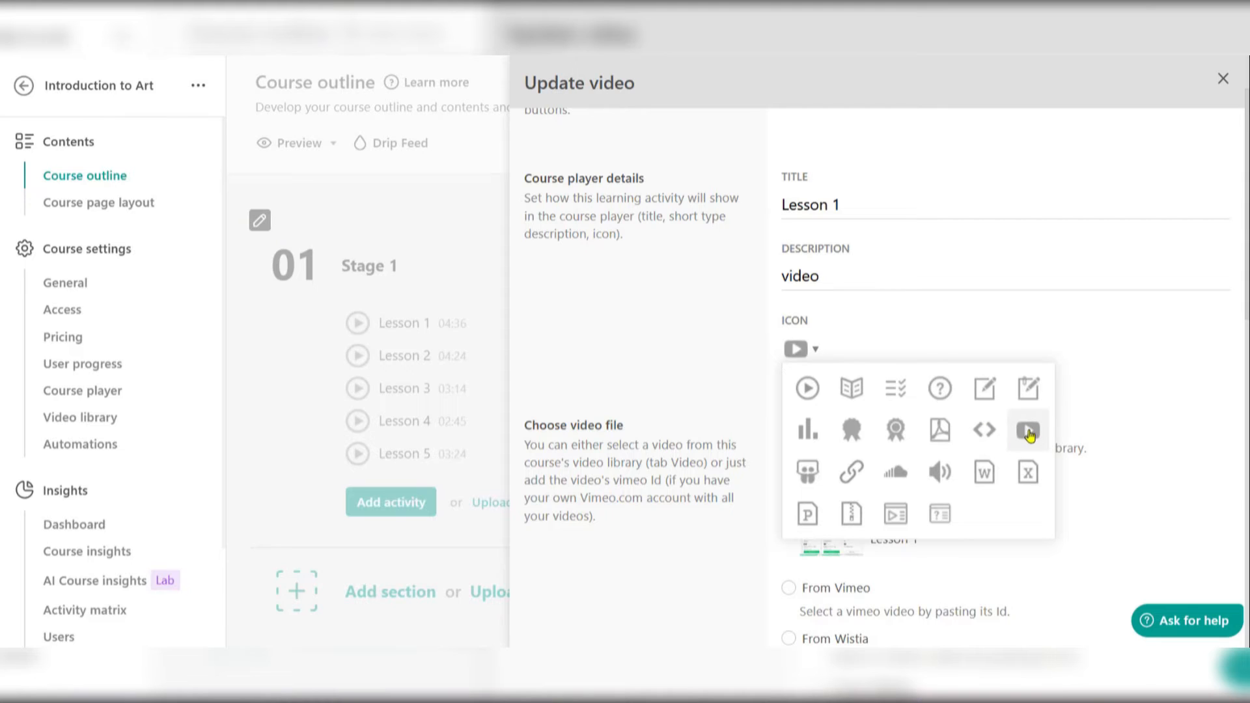
{"action": "left_click", "coordinate": [795, 348]}
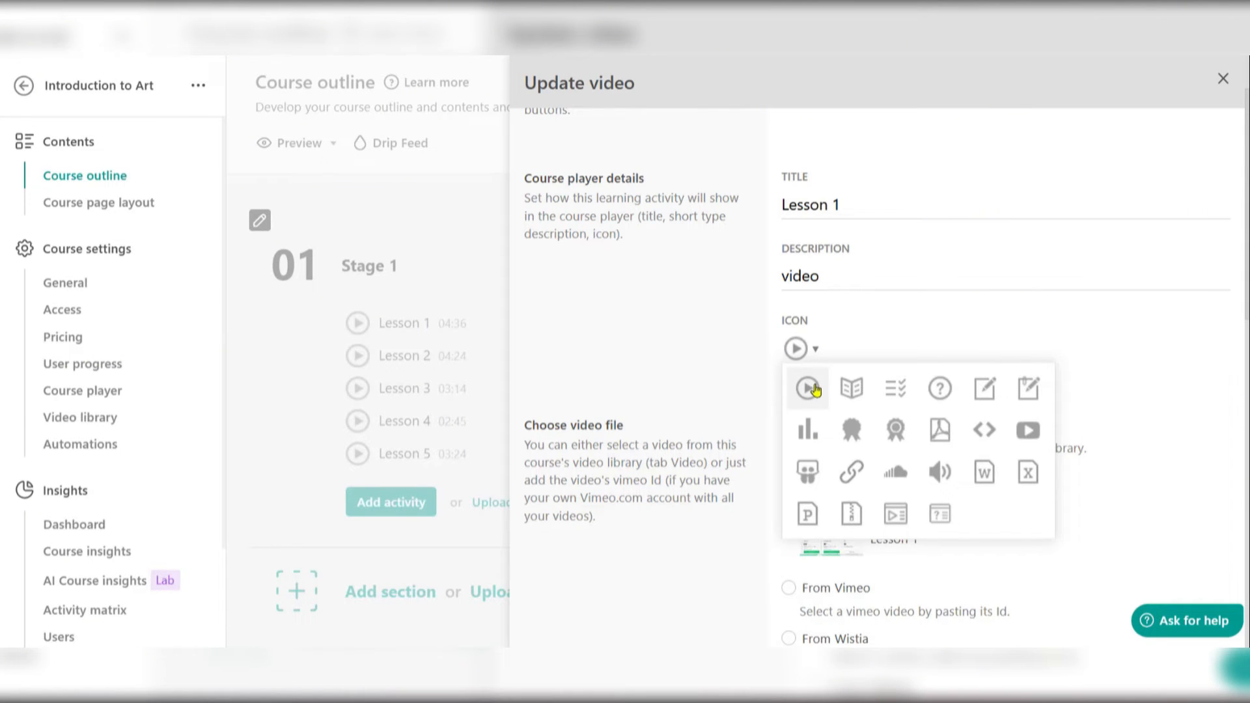
{"action": "left_click", "coordinate": [808, 388]}
{"action": "scroll", "coordinate": [681, 388], "scroll_direction": "down", "scroll_amount": 3}
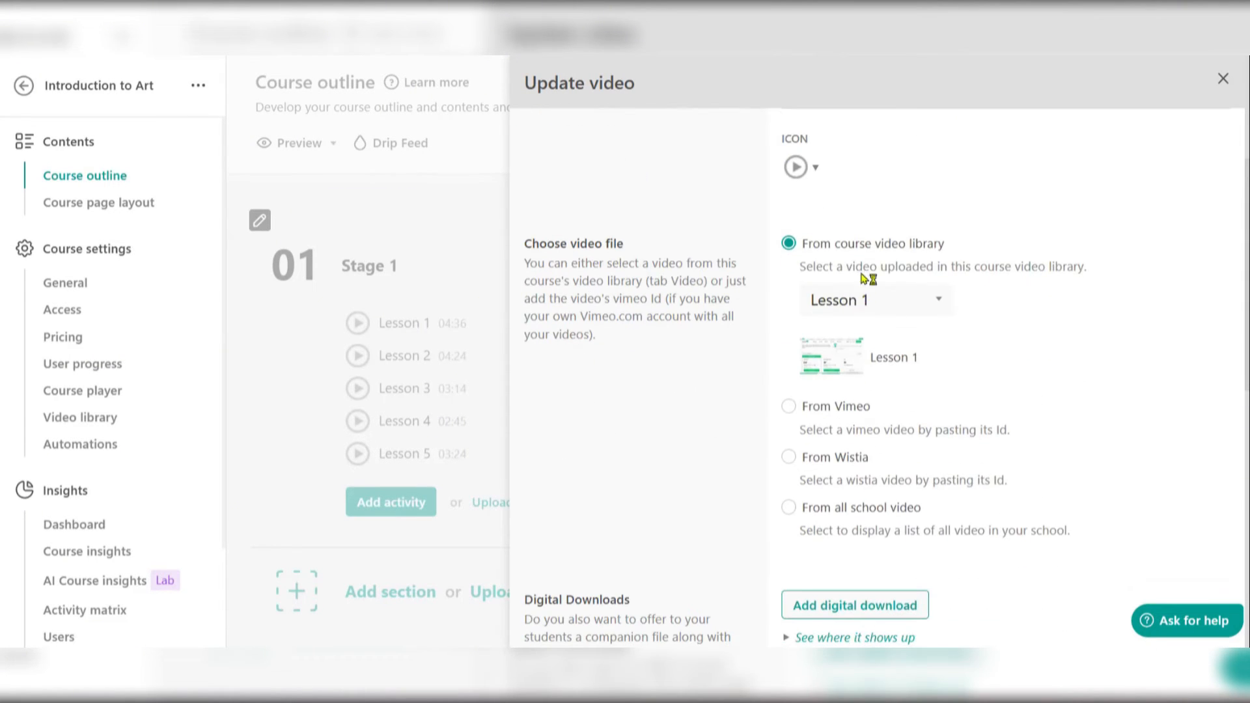
Review Lesson 1's video source, digital download, background image, password and completion rule options, and leave the settings without saving.
{"action": "scroll", "coordinate": [877, 298], "scroll_direction": "down", "scroll_amount": 3}
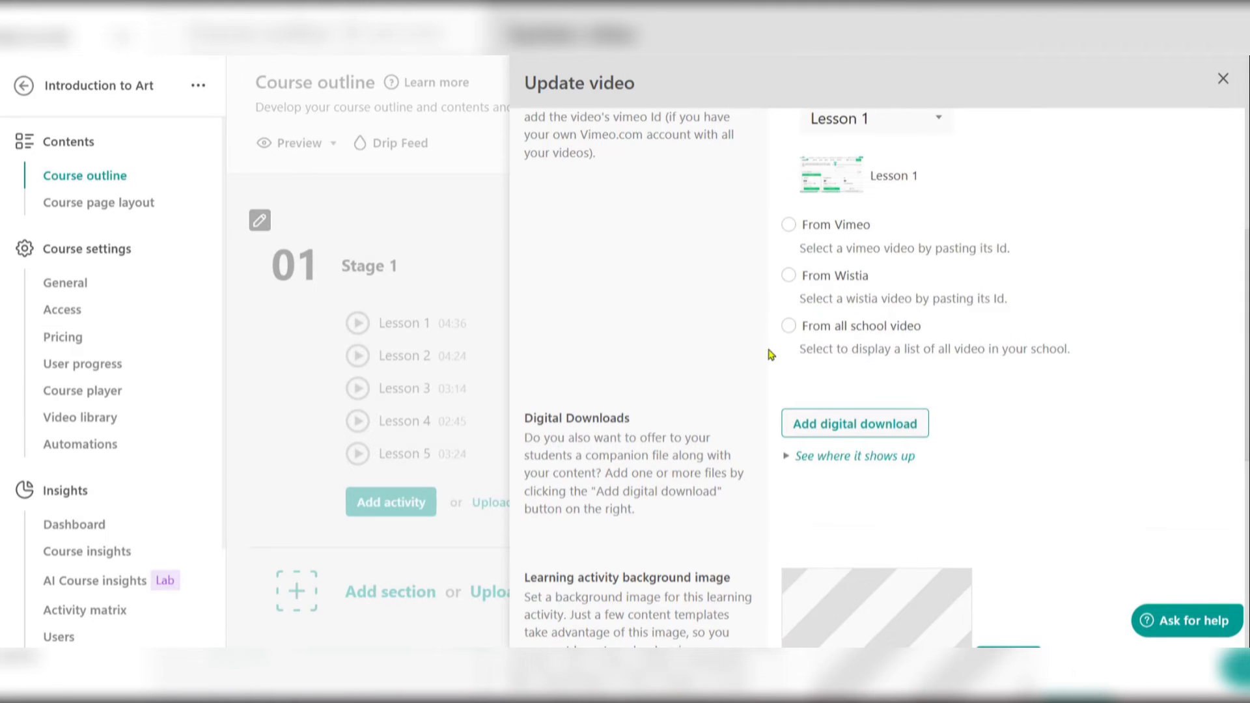
{"action": "scroll", "coordinate": [770, 293], "scroll_direction": "down", "scroll_amount": 2}
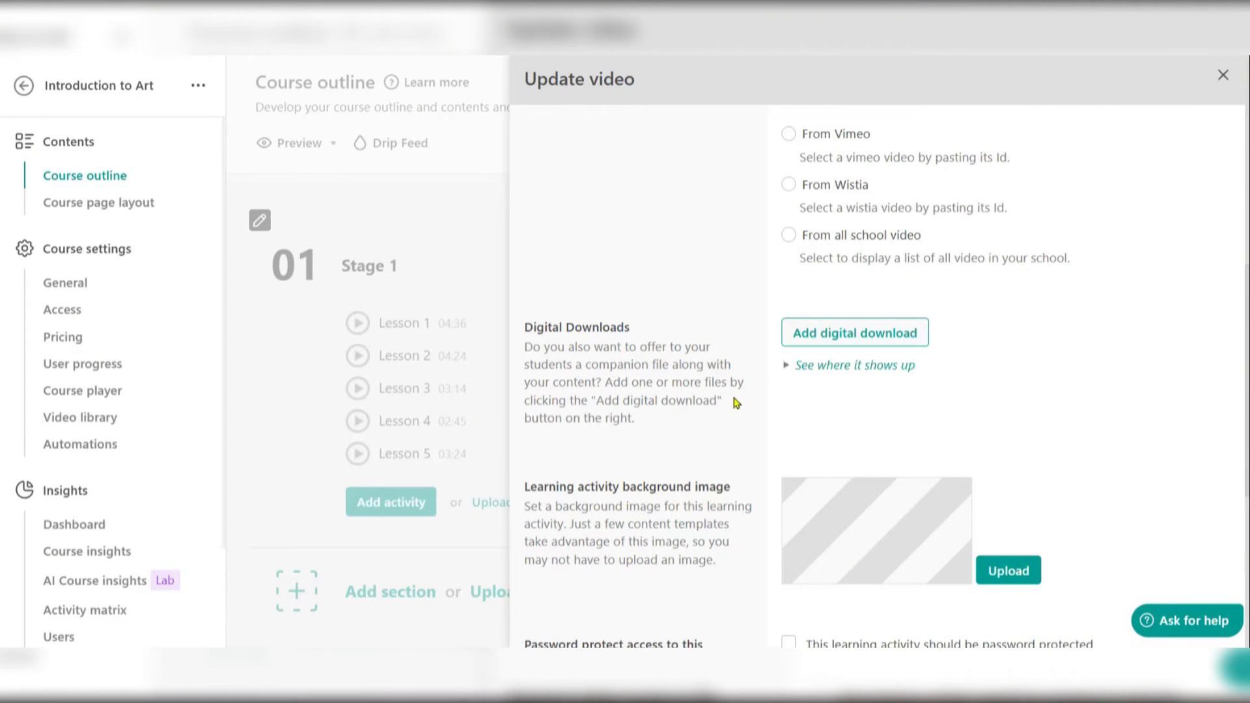
{"action": "scroll", "coordinate": [681, 376], "scroll_direction": "down", "scroll_amount": 4}
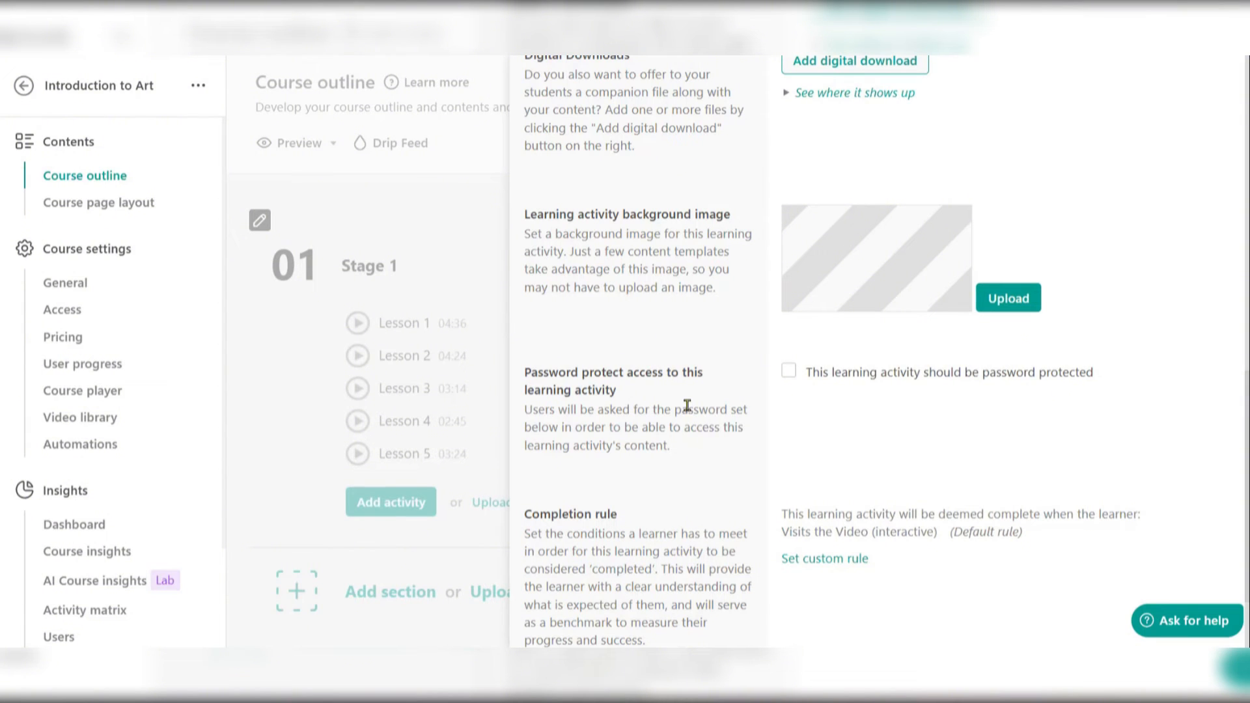
{"action": "scroll", "coordinate": [659, 422], "scroll_direction": "down", "scroll_amount": 2}
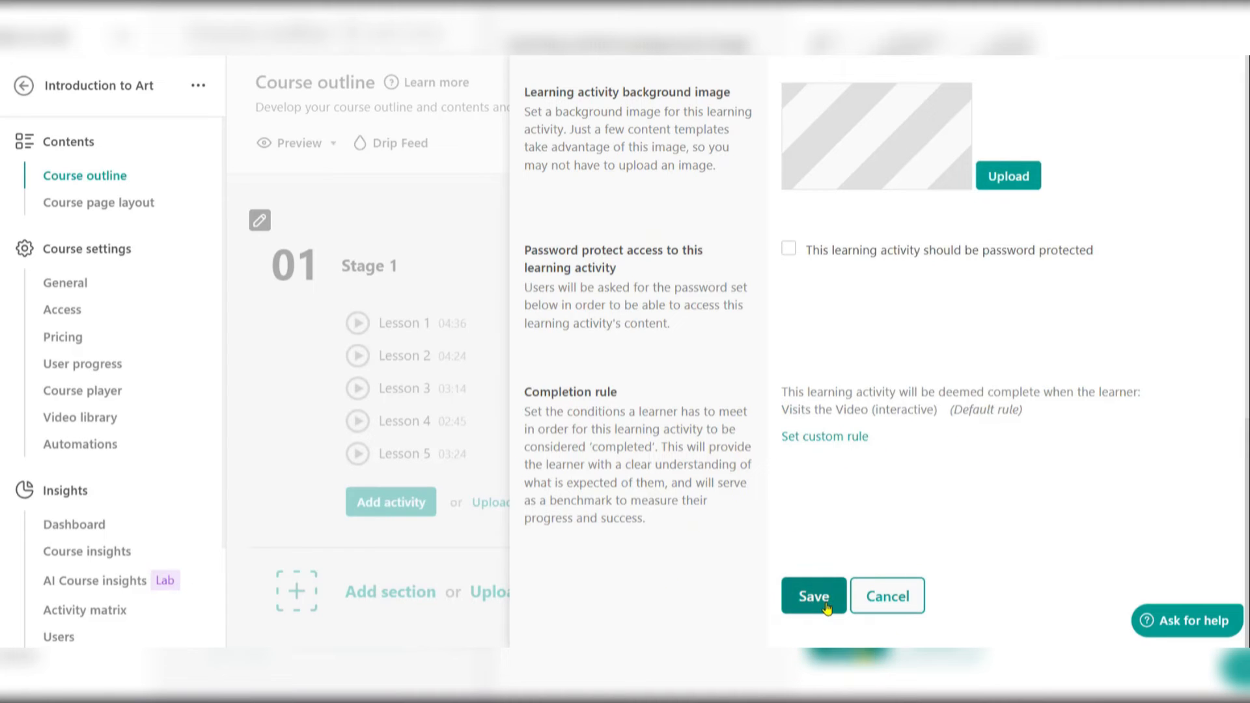
{"action": "left_click", "coordinate": [886, 608]}
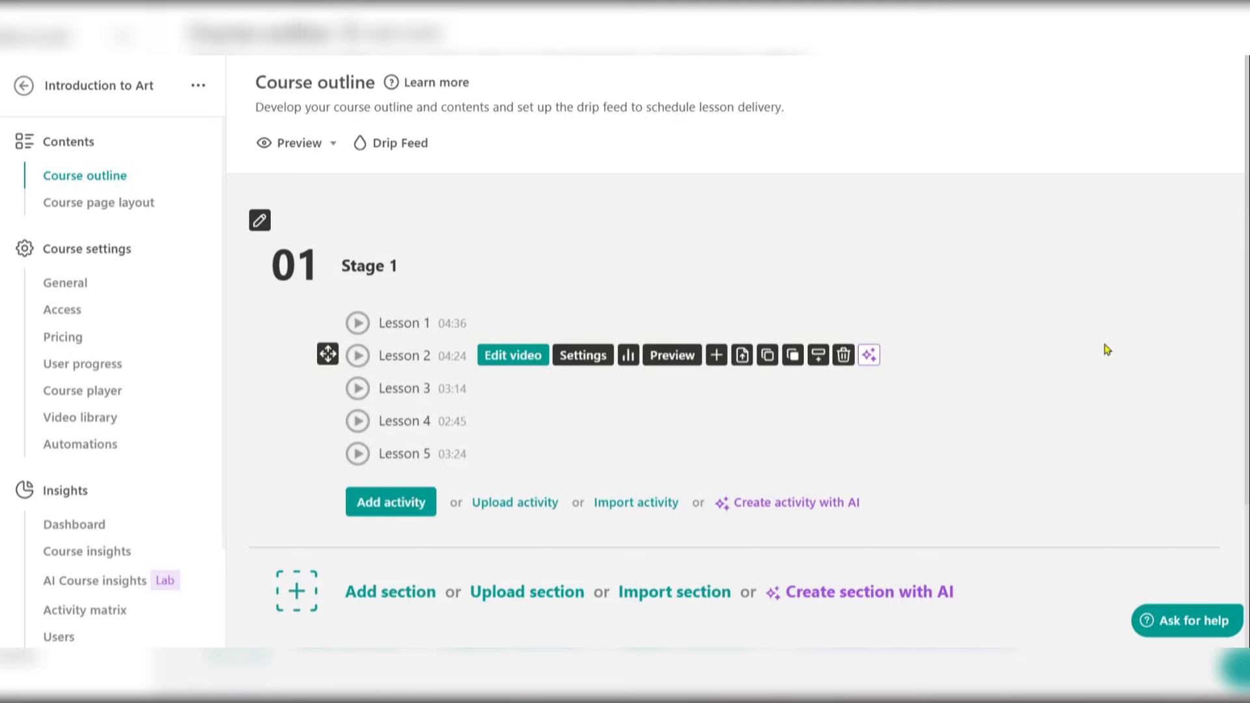
Open the Introduction to Art course page layout in the page editor.
{"action": "left_click", "coordinate": [82, 207]}
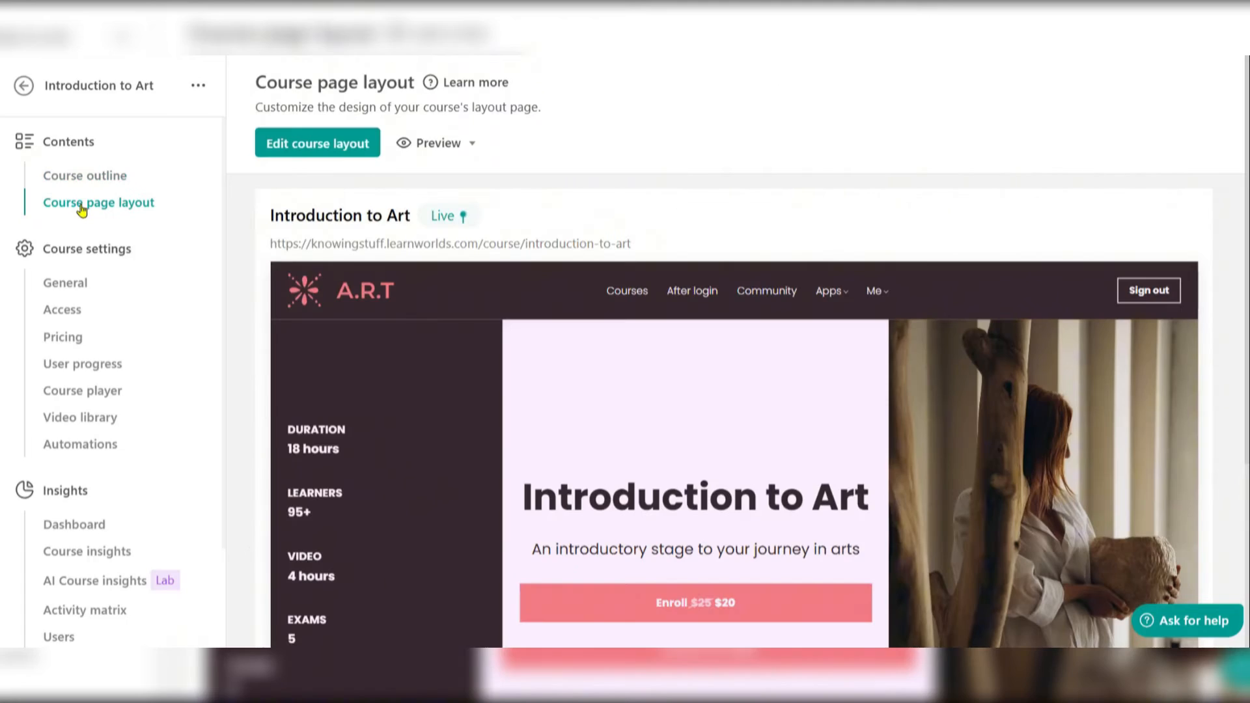
{"action": "scroll", "coordinate": [456, 215], "scroll_direction": "down", "scroll_amount": 3}
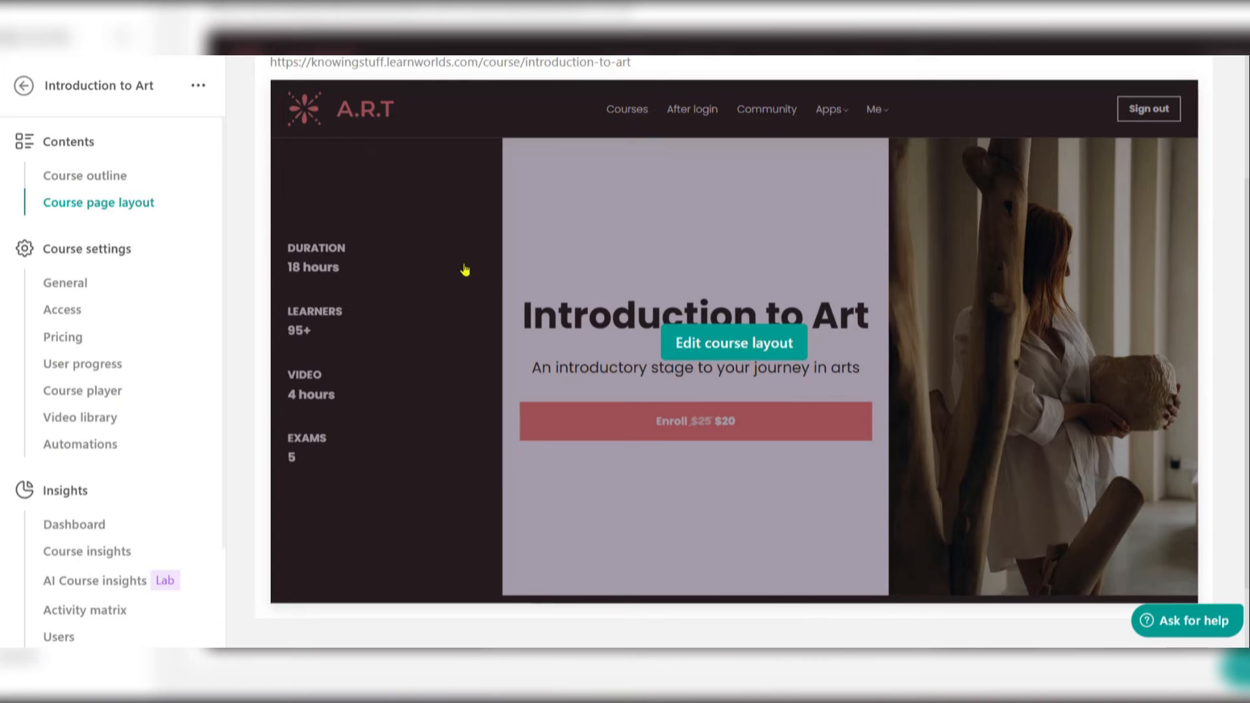
{"action": "left_click", "coordinate": [700, 343]}
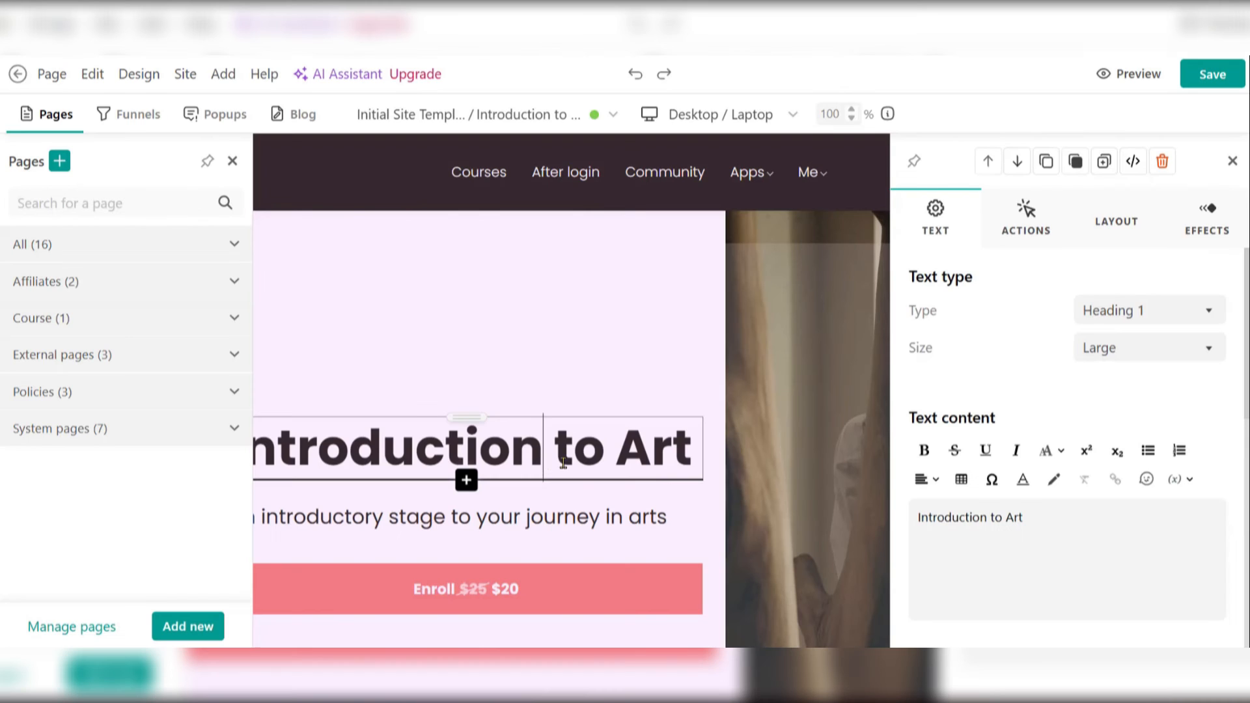
Examine the heading, tagline and Enroll button in the course page's hero section in the desktop layout.
{"action": "scroll", "coordinate": [612, 376], "scroll_direction": "down", "scroll_amount": 5}
{"action": "scroll", "coordinate": [450, 322], "scroll_direction": "up", "scroll_amount": 5}
{"action": "scroll", "coordinate": [462, 561], "scroll_direction": "down", "scroll_amount": 1}
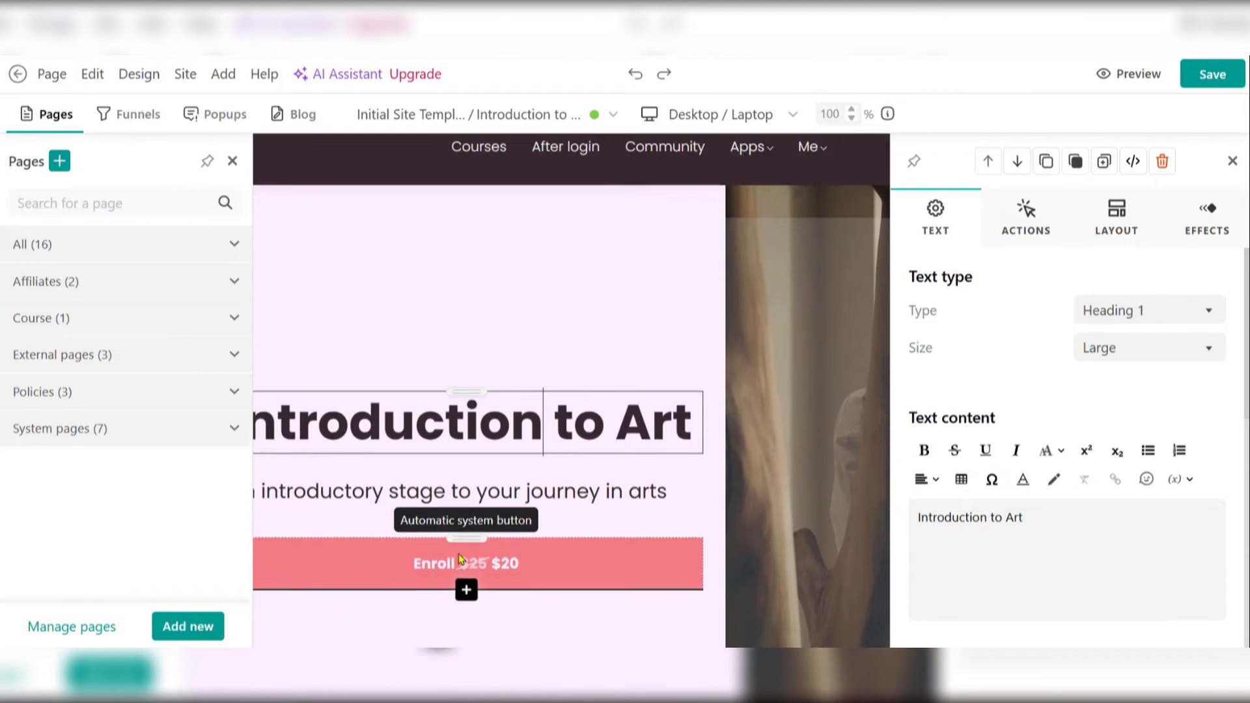
{"action": "scroll", "coordinate": [459, 561], "scroll_direction": "down", "scroll_amount": 2}
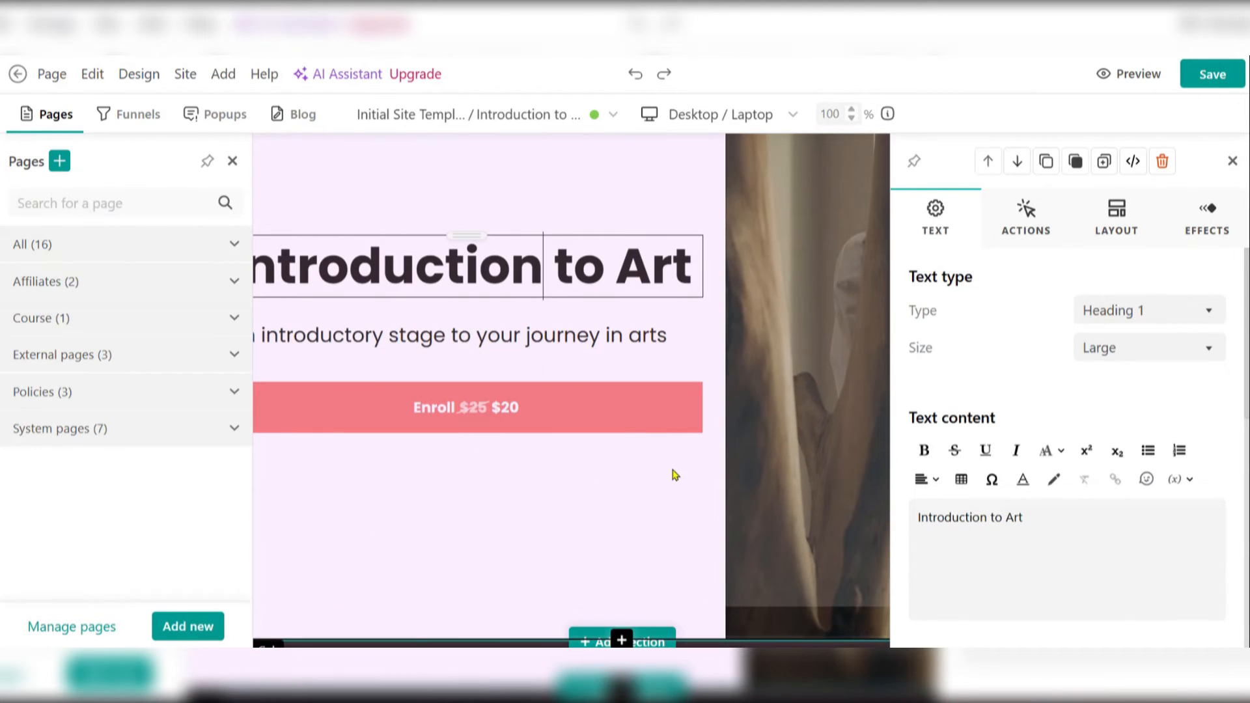
{"action": "key", "text": "ctrl+minus"}
{"action": "key", "text": "ctrl+minus"}
{"action": "key", "text": "ctrl+minus"}
{"action": "key", "text": "ctrl+minus"}
{"action": "scroll", "coordinate": [700, 404], "scroll_direction": "up", "scroll_amount": 3}
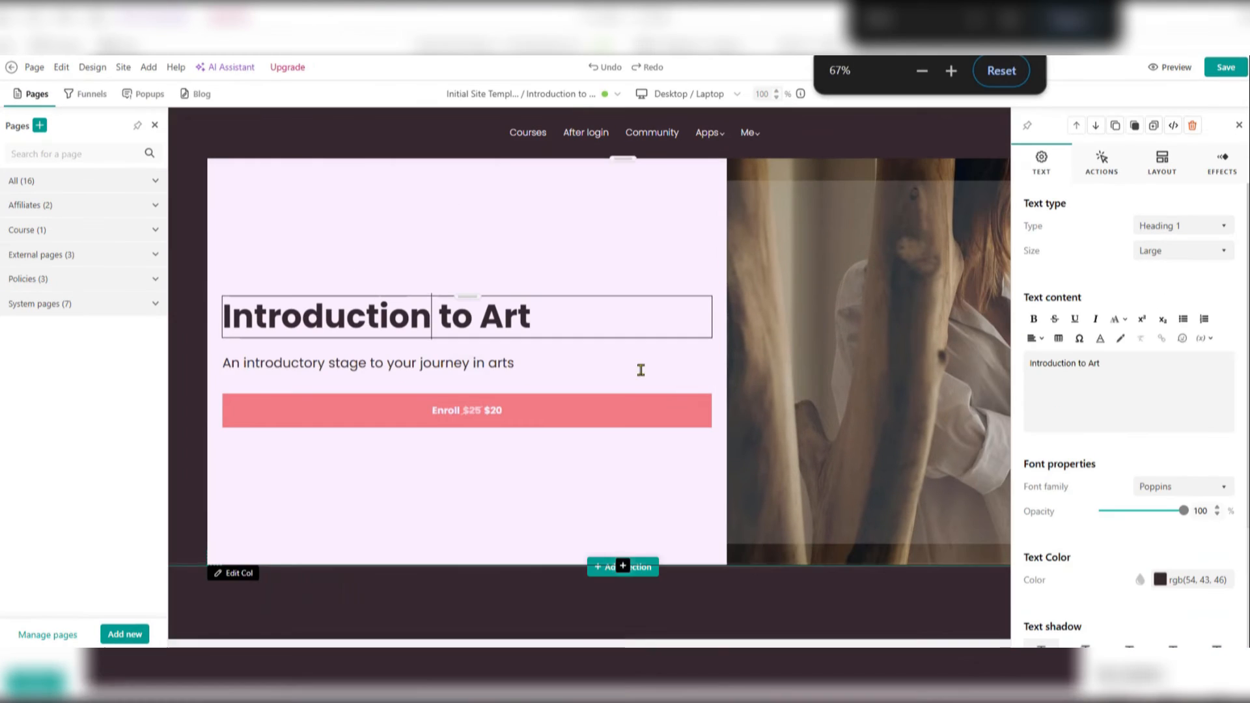
Select the text of the hero section's main heading and clear the selection.
{"action": "triple_click", "coordinate": [553, 323]}
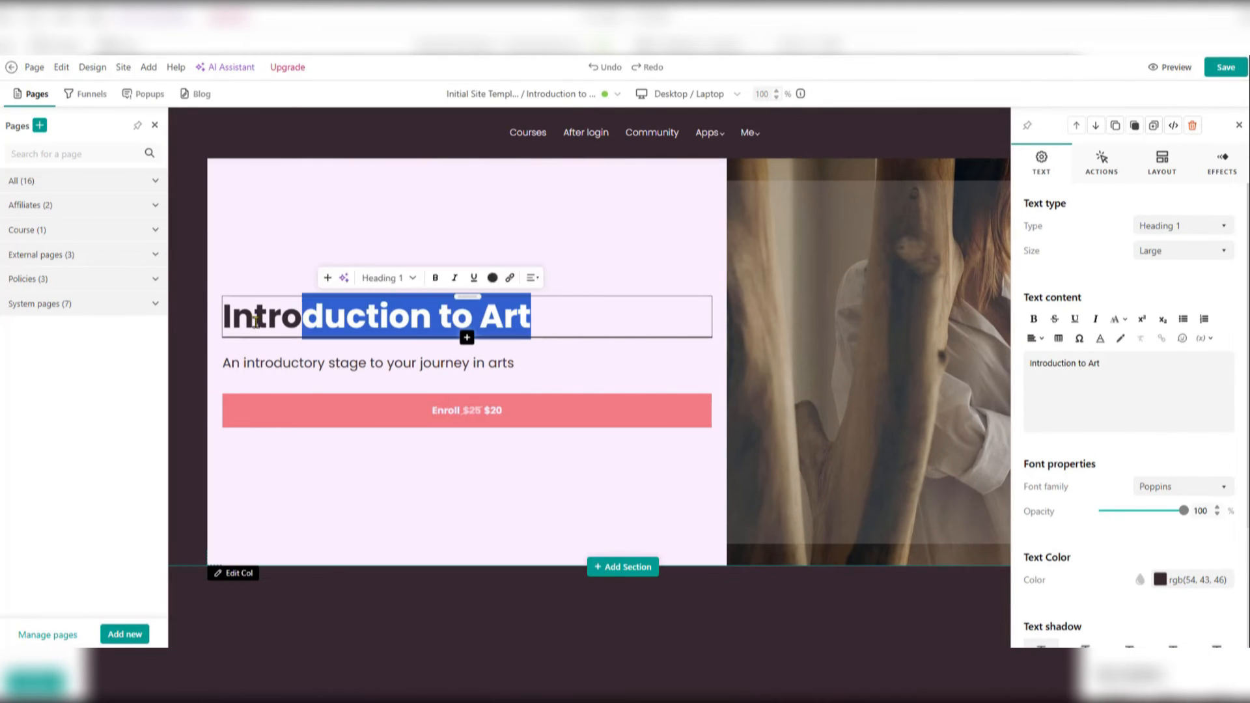
{"action": "left_click", "coordinate": [575, 324]}
{"action": "scroll", "coordinate": [520, 365], "scroll_direction": "down", "scroll_amount": 3}
{"action": "scroll", "coordinate": [451, 298], "scroll_direction": "up", "scroll_amount": 1}
{"action": "scroll", "coordinate": [451, 299], "scroll_direction": "up", "scroll_amount": 2}
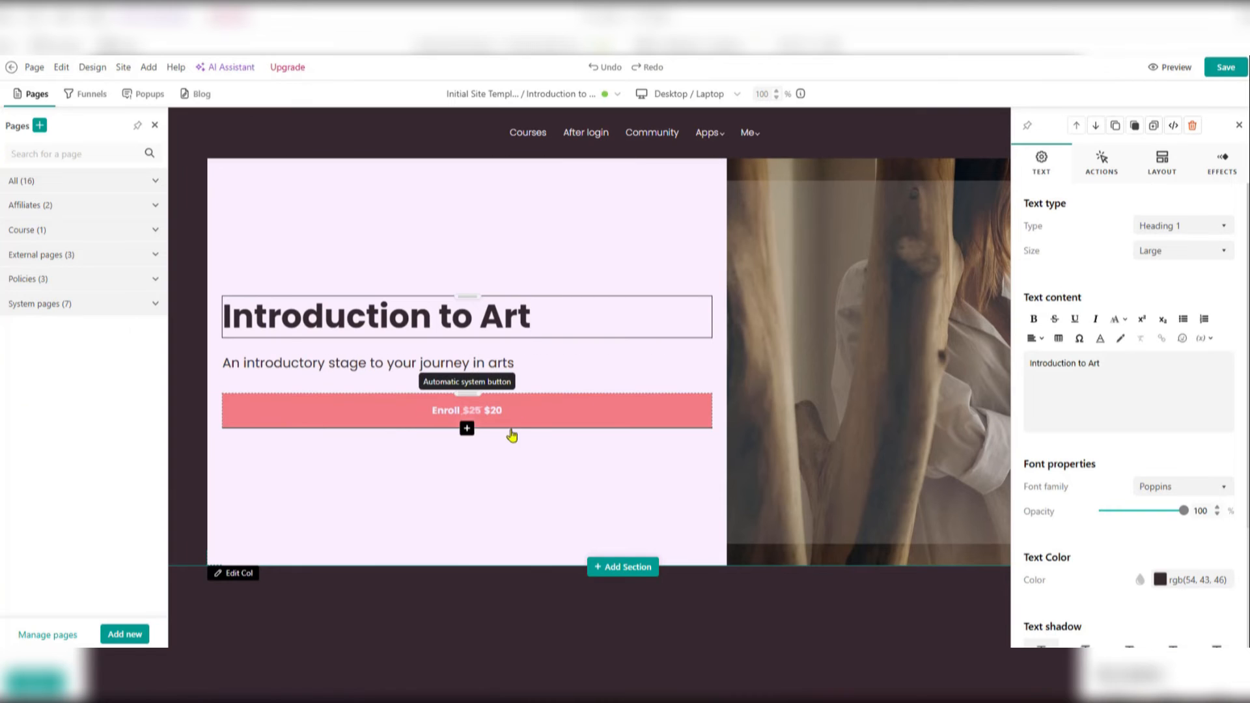
Examine the desktop layout of the whole course page and select the spacer over the hero image to check its settings.
{"action": "key", "text": "ctrl+minus"}
{"action": "key", "text": "ctrl+minus"}
{"action": "key", "text": "ctrl+minus"}
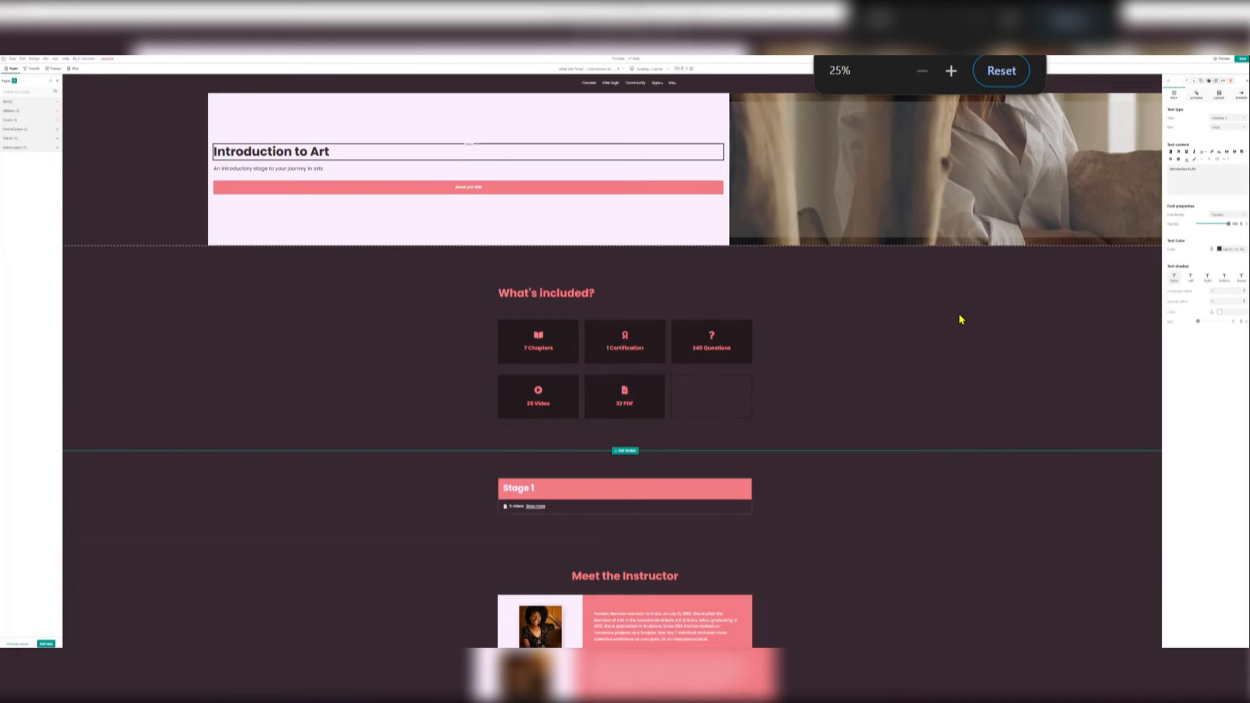
{"action": "key", "text": "ctrl+plus"}
{"action": "key", "text": "ctrl+plus"}
{"action": "key", "text": "ctrl+plus"}
{"action": "key", "text": "ctrl+plus"}
{"action": "scroll", "coordinate": [838, 395], "scroll_direction": "down", "scroll_amount": 2}
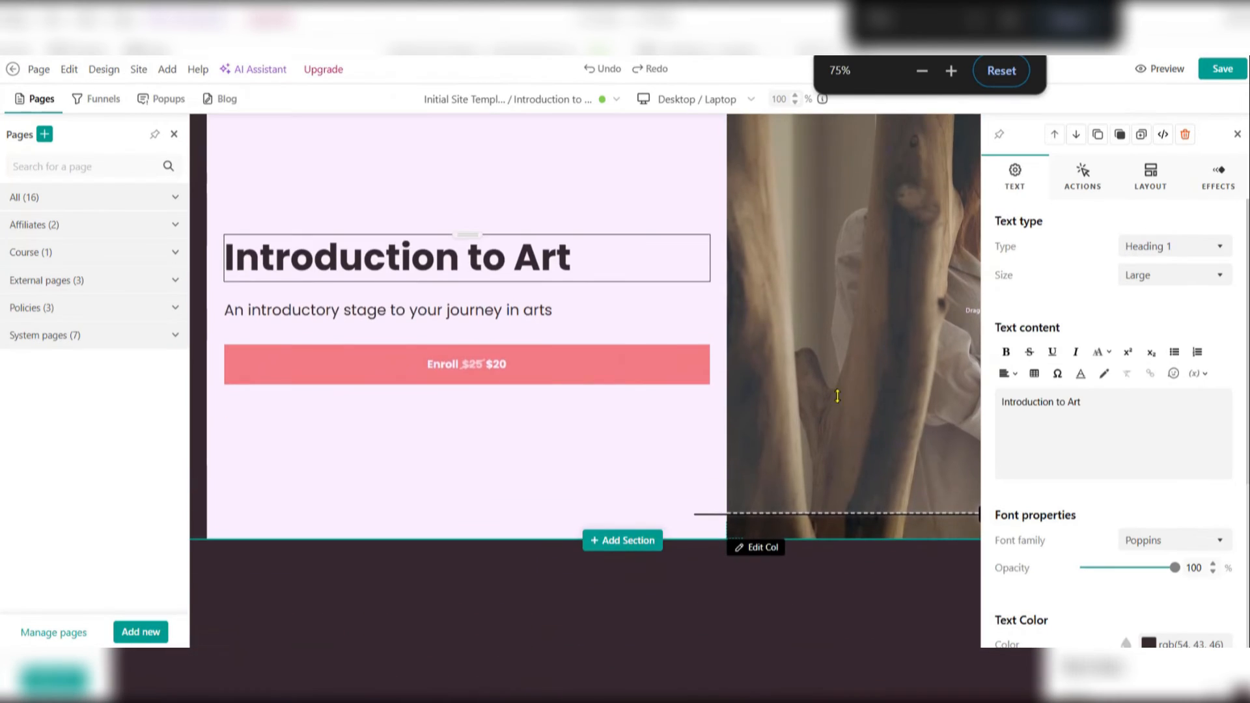
{"action": "left_click", "coordinate": [896, 339]}
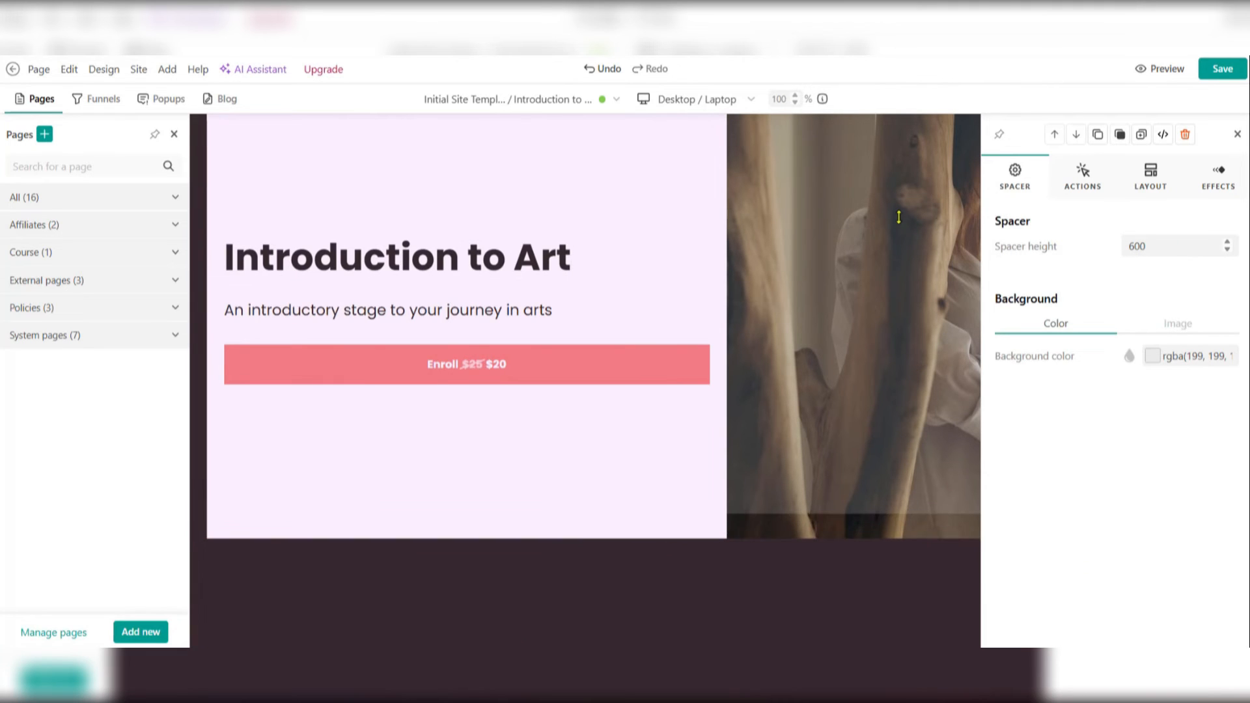
Switch the page editor to the Phone Portrait layout and examine the hero section and course facts.
{"action": "left_click", "coordinate": [681, 104]}
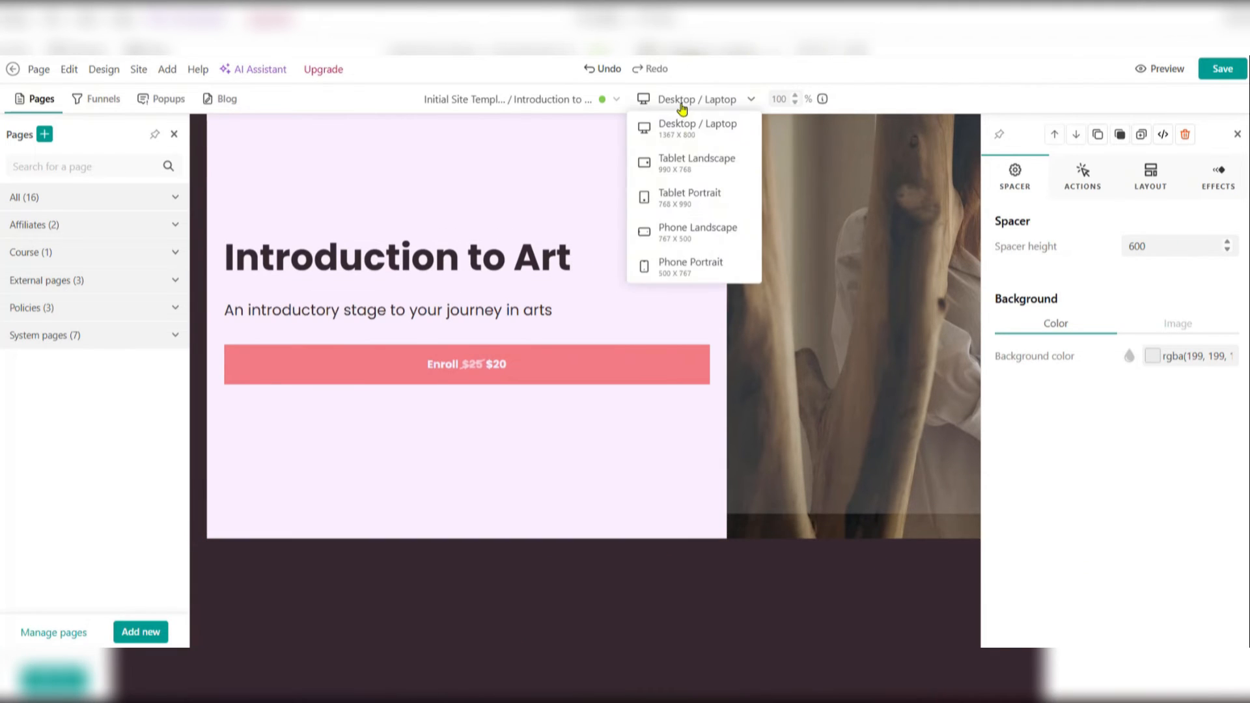
{"action": "mouse_move", "coordinate": [689, 104]}
{"action": "left_click", "coordinate": [677, 268]}
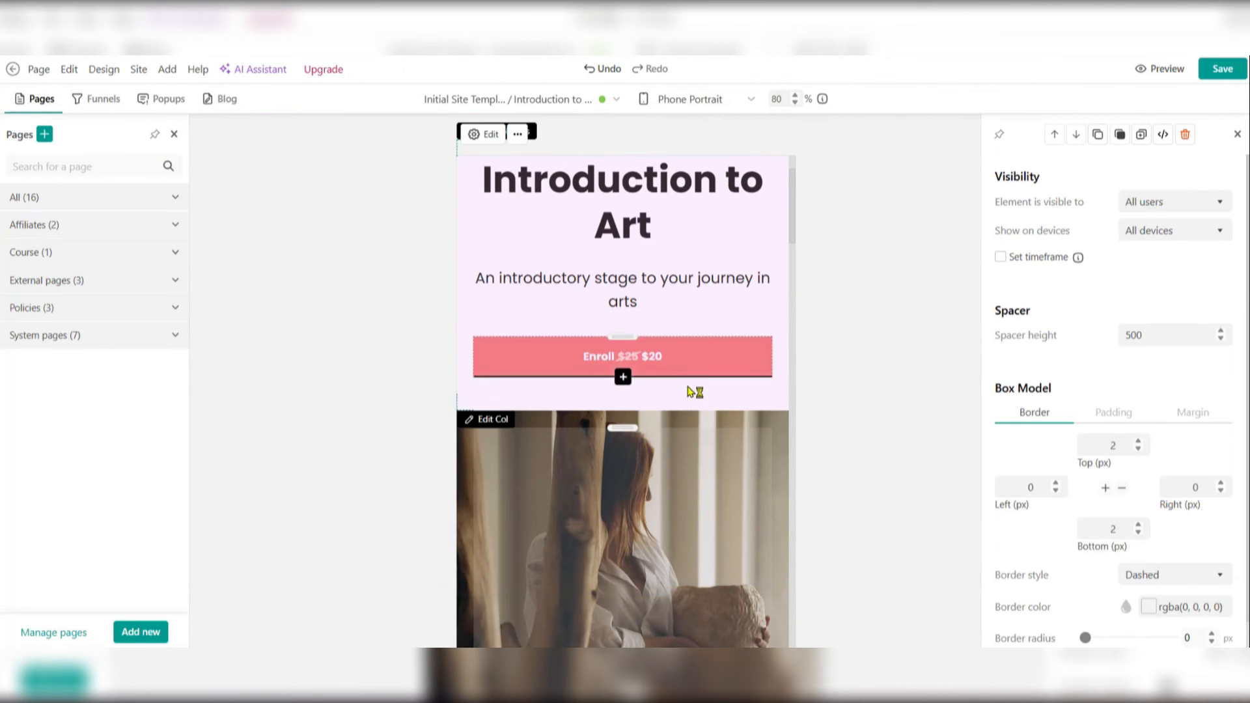
{"action": "scroll", "coordinate": [447, 271], "scroll_direction": "up", "scroll_amount": 2}
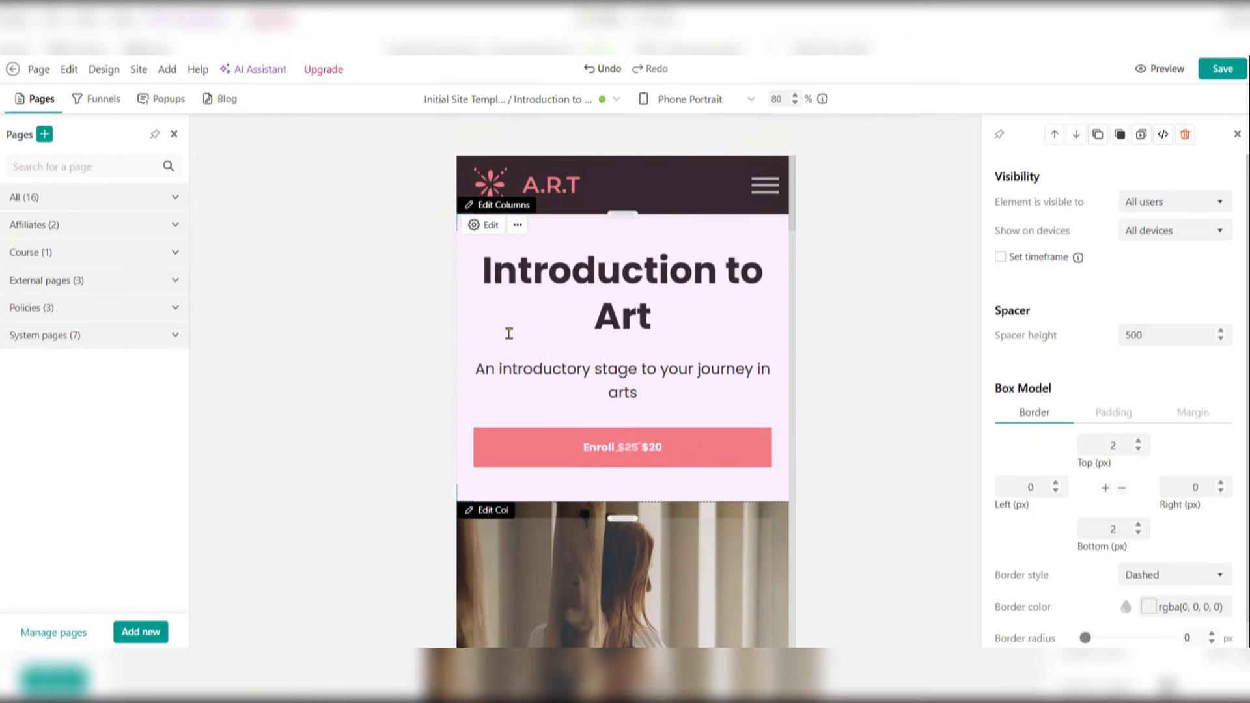
{"action": "scroll", "coordinate": [622, 394], "scroll_direction": "down", "scroll_amount": 6}
{"action": "scroll", "coordinate": [632, 462], "scroll_direction": "down", "scroll_amount": 2}
{"action": "scroll", "coordinate": [631, 461], "scroll_direction": "up", "scroll_amount": 2}
{"action": "scroll", "coordinate": [514, 355], "scroll_direction": "down", "scroll_amount": 3}
Inspect the editable texts under Duration and Learners and in the chapters and certification cards of the phone layout.
{"action": "left_click", "coordinate": [535, 375]}
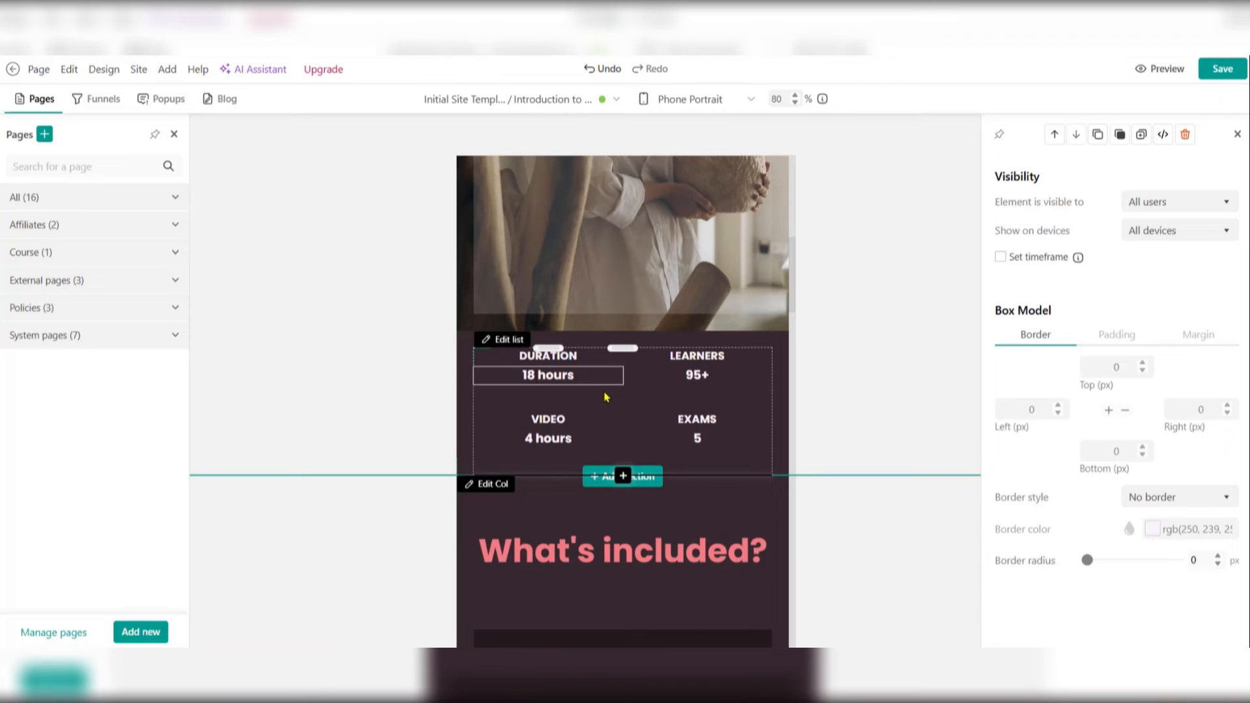
{"action": "left_click", "coordinate": [723, 376]}
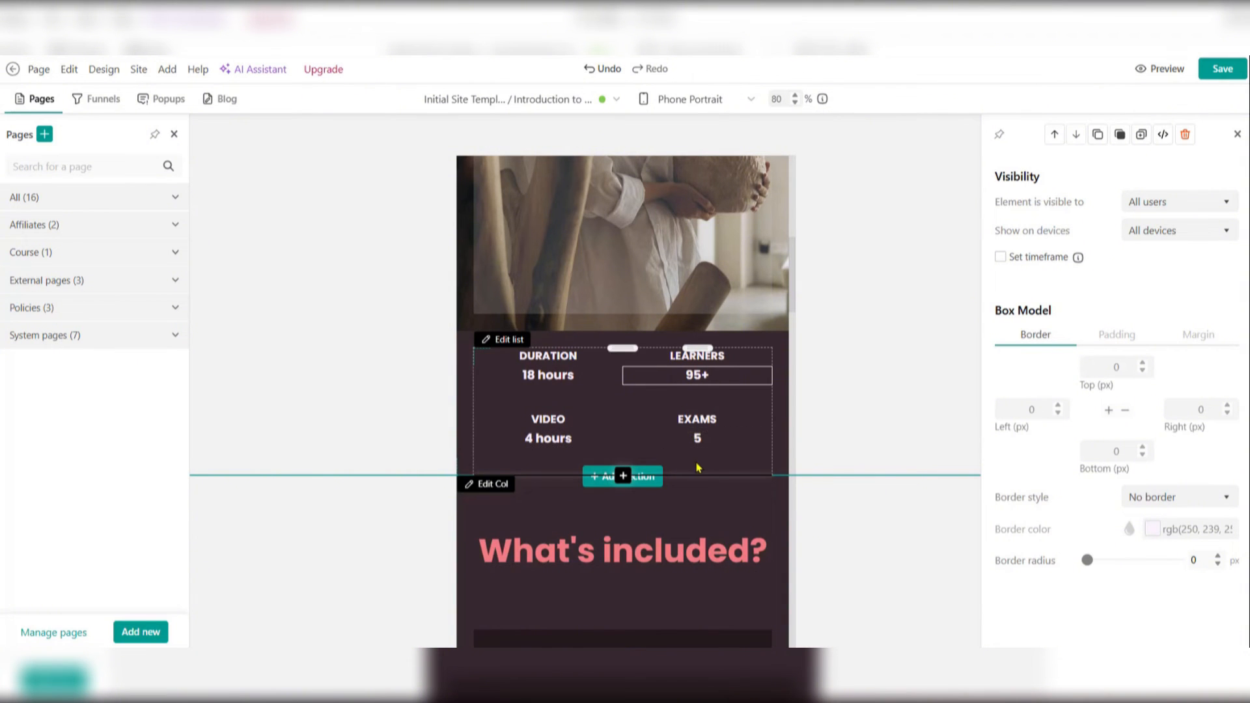
{"action": "scroll", "coordinate": [698, 468], "scroll_direction": "down", "scroll_amount": 3}
{"action": "scroll", "coordinate": [651, 408], "scroll_direction": "down", "scroll_amount": 3}
{"action": "left_click", "coordinate": [648, 353]}
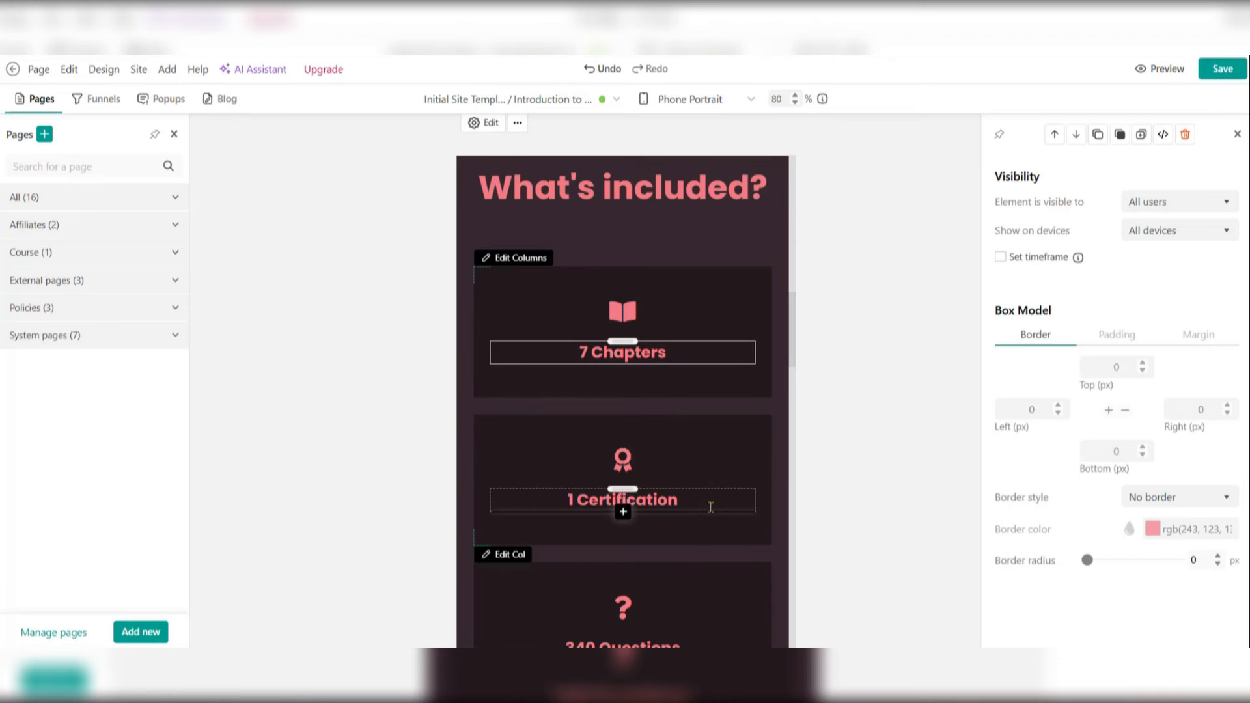
{"action": "left_click", "coordinate": [637, 468]}
{"action": "left_click", "coordinate": [684, 499]}
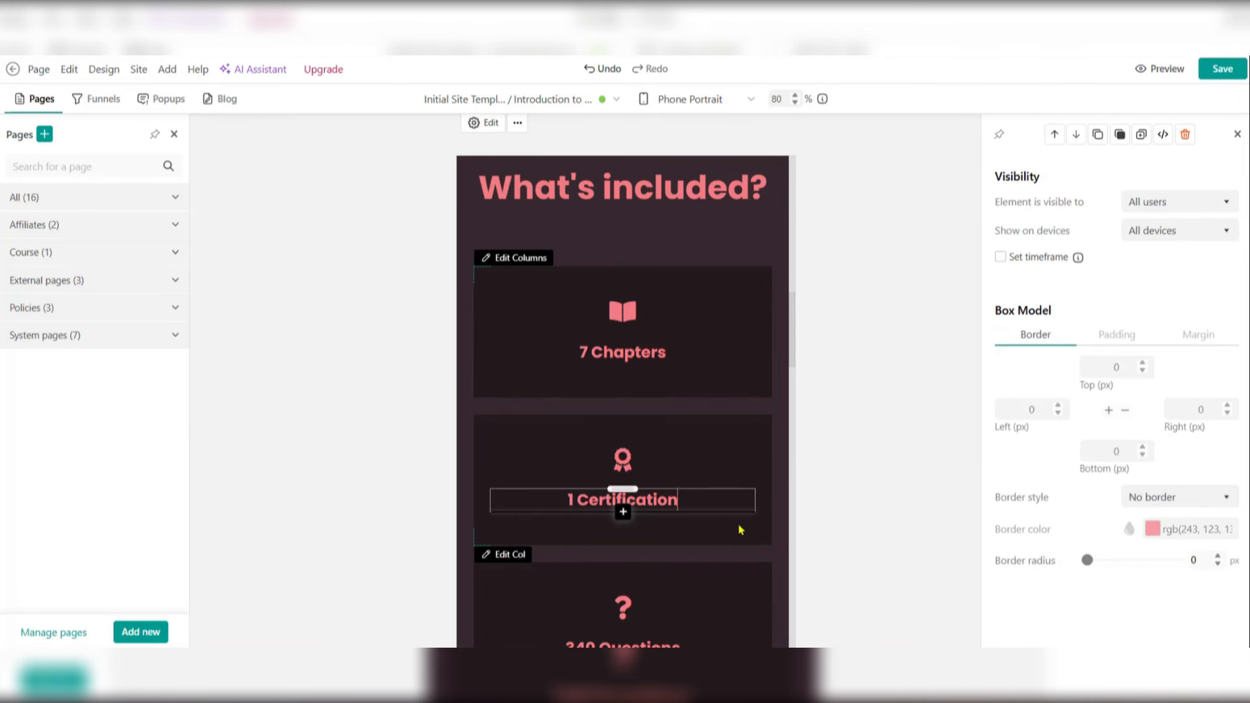
Look through the What's included, Stage 1 and Meet the Instructor sections of the phone layout.
{"action": "scroll", "coordinate": [684, 496], "scroll_direction": "down", "scroll_amount": 4}
{"action": "scroll", "coordinate": [622, 416], "scroll_direction": "up", "scroll_amount": 6}
{"action": "scroll", "coordinate": [621, 417], "scroll_direction": "up", "scroll_amount": 1}
{"action": "scroll", "coordinate": [618, 410], "scroll_direction": "down", "scroll_amount": 7}
{"action": "scroll", "coordinate": [612, 402], "scroll_direction": "up", "scroll_amount": 2}
{"action": "scroll", "coordinate": [612, 402], "scroll_direction": "down", "scroll_amount": 10}
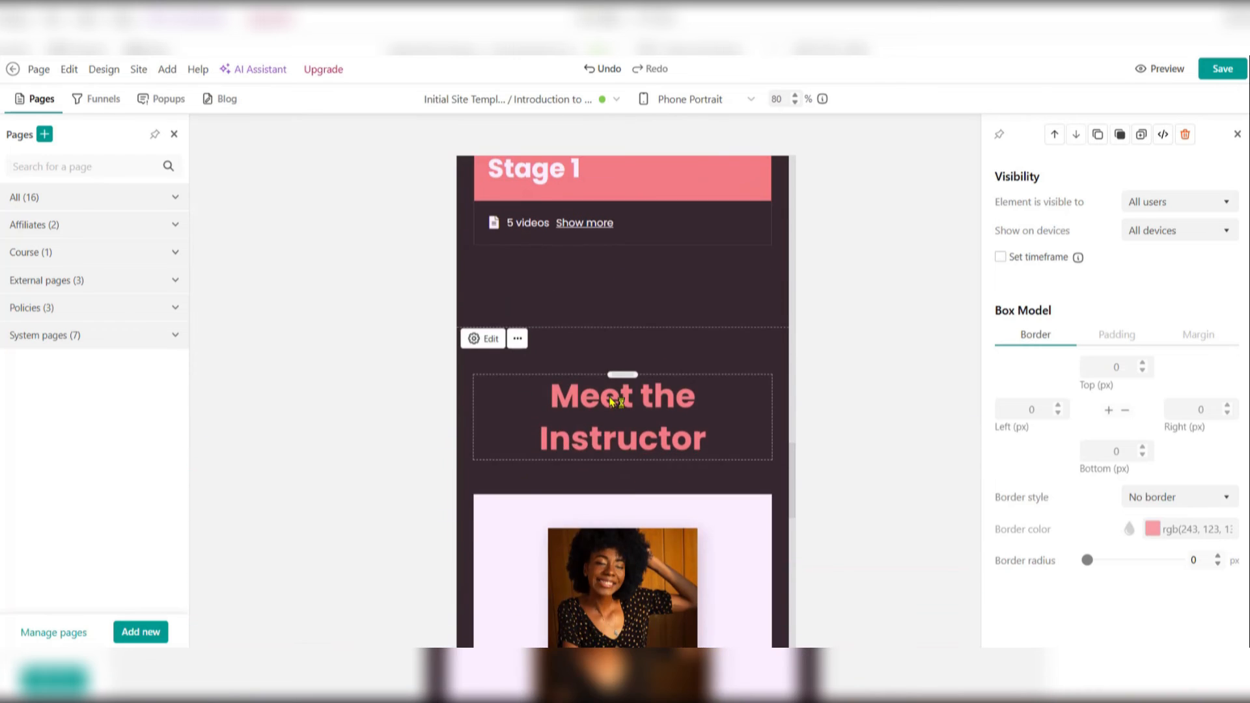
{"action": "scroll", "coordinate": [656, 366], "scroll_direction": "up", "scroll_amount": 15}
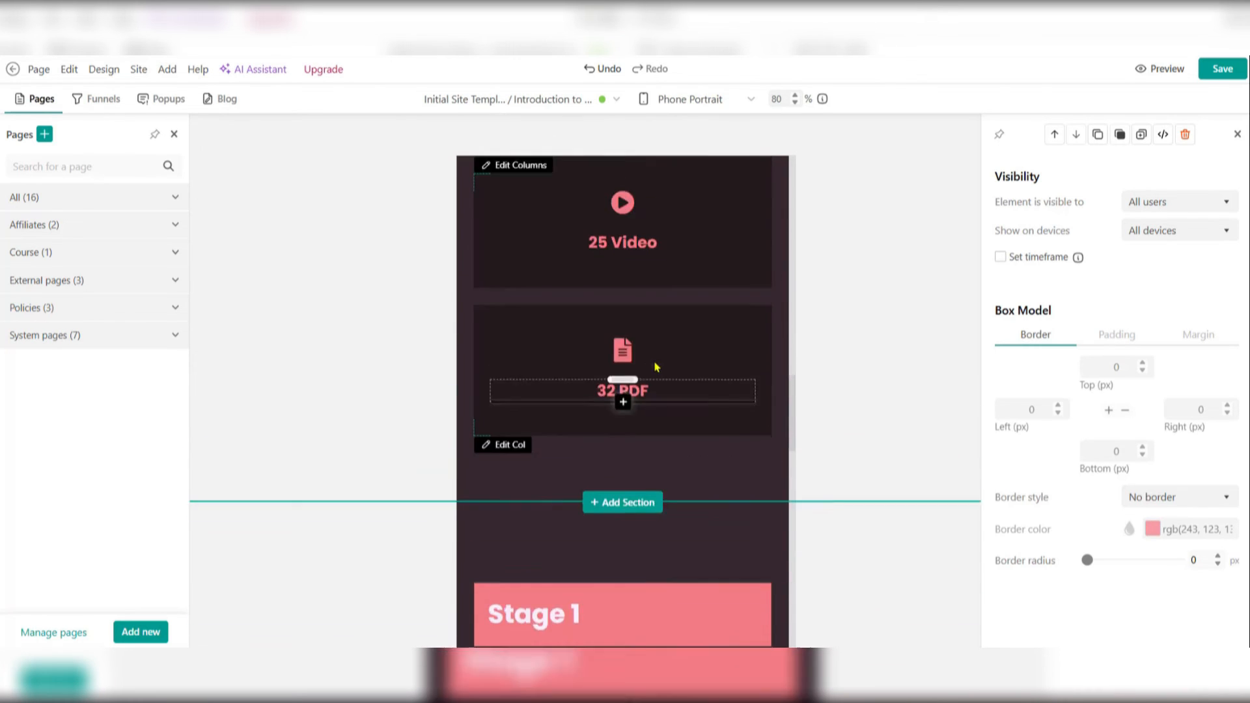
{"action": "scroll", "coordinate": [586, 229], "scroll_direction": "up", "scroll_amount": 2}
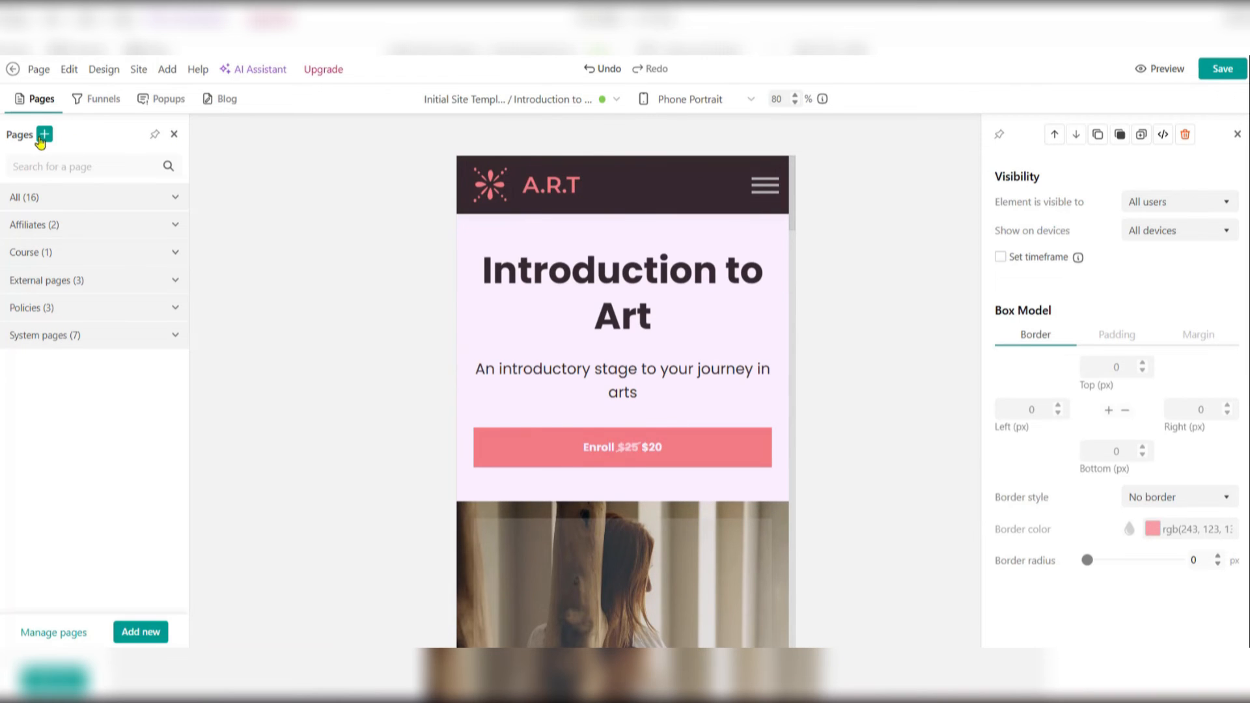
Save the course page, preview it and open the checkout from its Enroll button to examine the order and payment details.
{"action": "left_click", "coordinate": [1162, 69]}
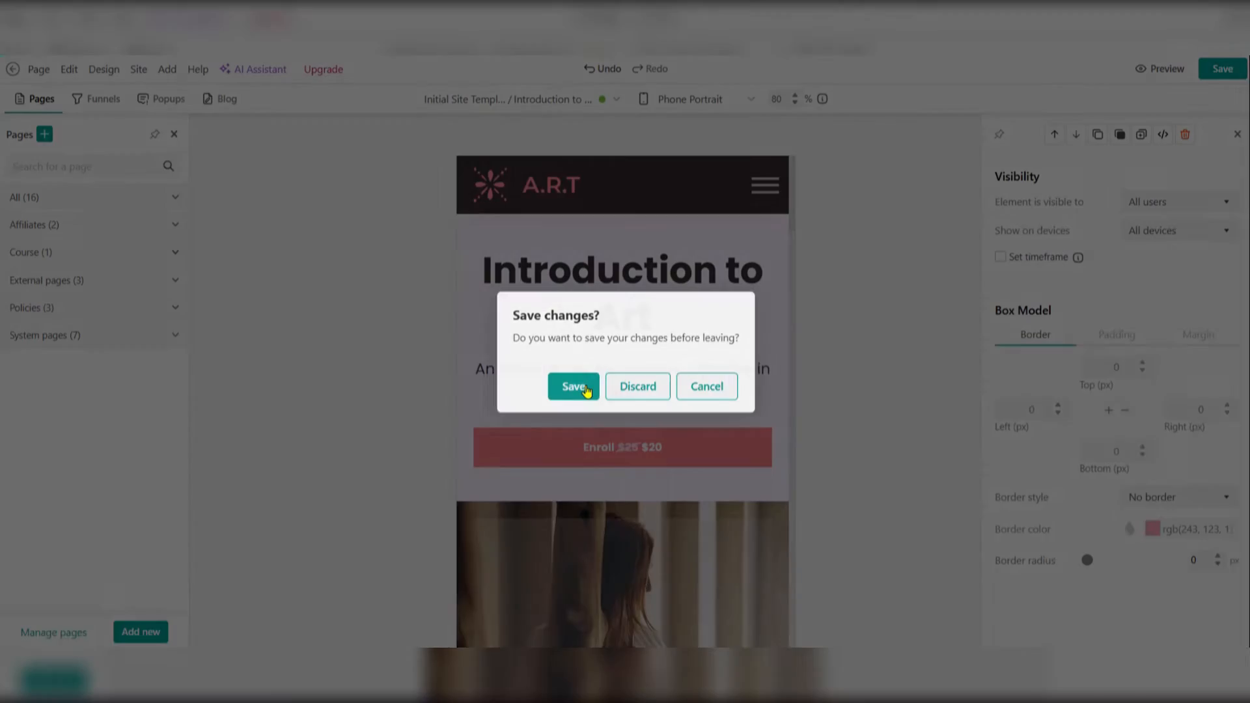
{"action": "left_click", "coordinate": [585, 389]}
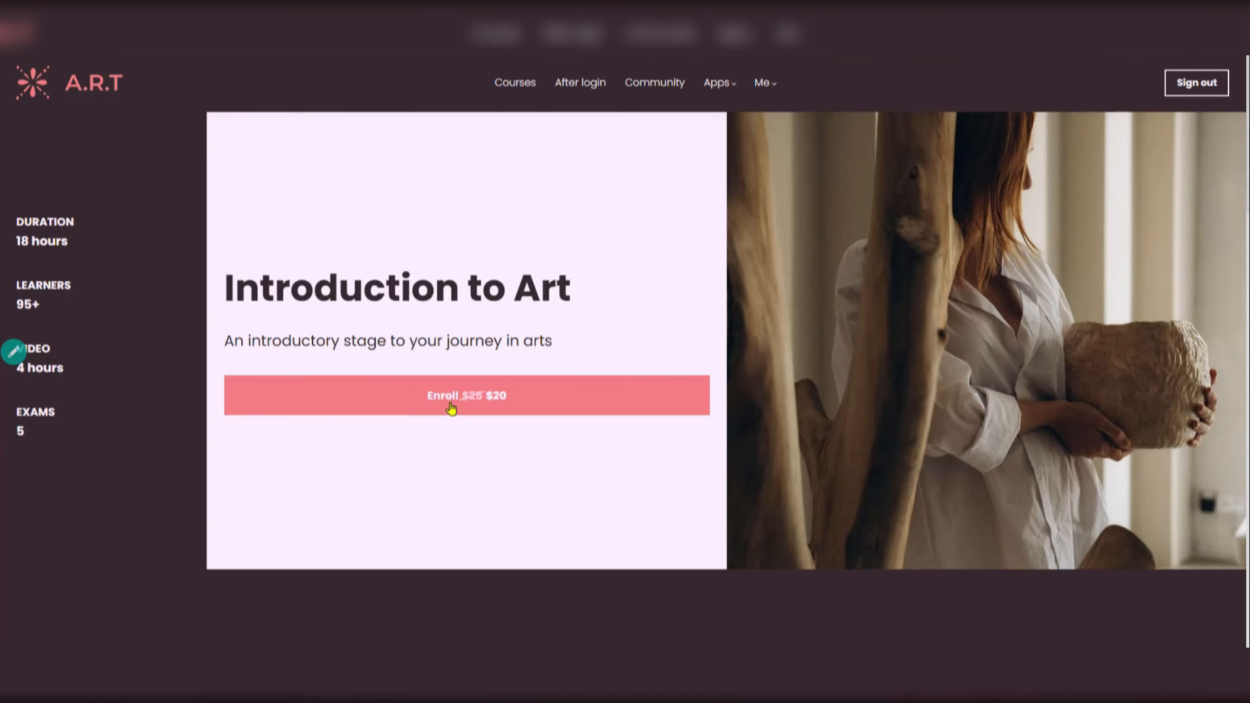
{"action": "left_click", "coordinate": [451, 408]}
{"action": "scroll", "coordinate": [592, 363], "scroll_direction": "down", "scroll_amount": 6}
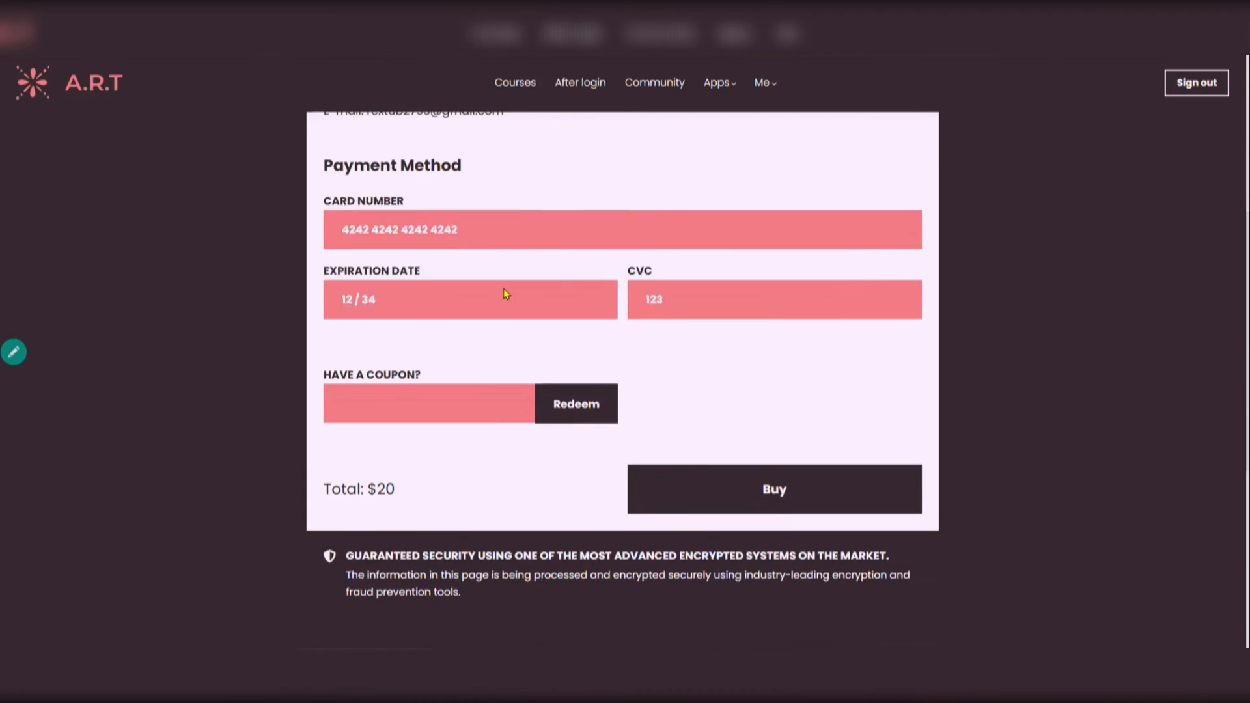
{"action": "mouse_move", "coordinate": [612, 279]}
{"action": "scroll", "coordinate": [605, 279], "scroll_direction": "up", "scroll_amount": 6}
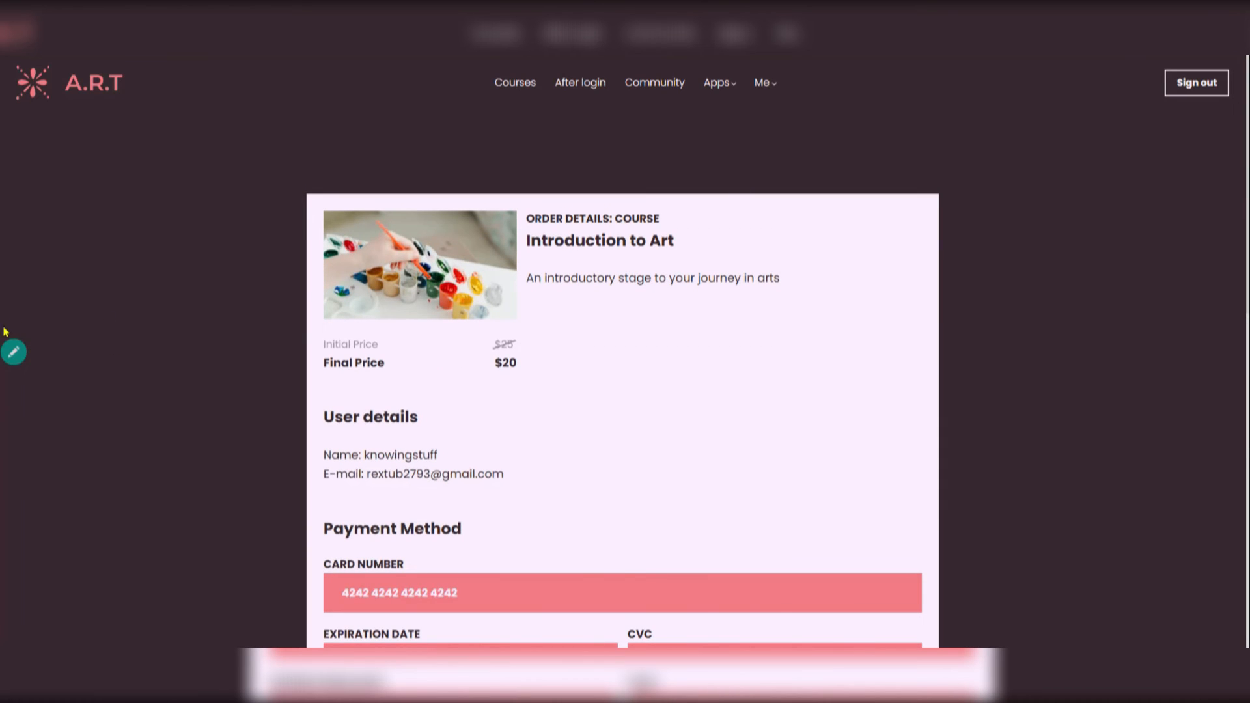
Return to the course manager from the checkout page and open the school dashboard to review the getting-started checklist.
{"action": "mouse_move", "coordinate": [13, 352]}
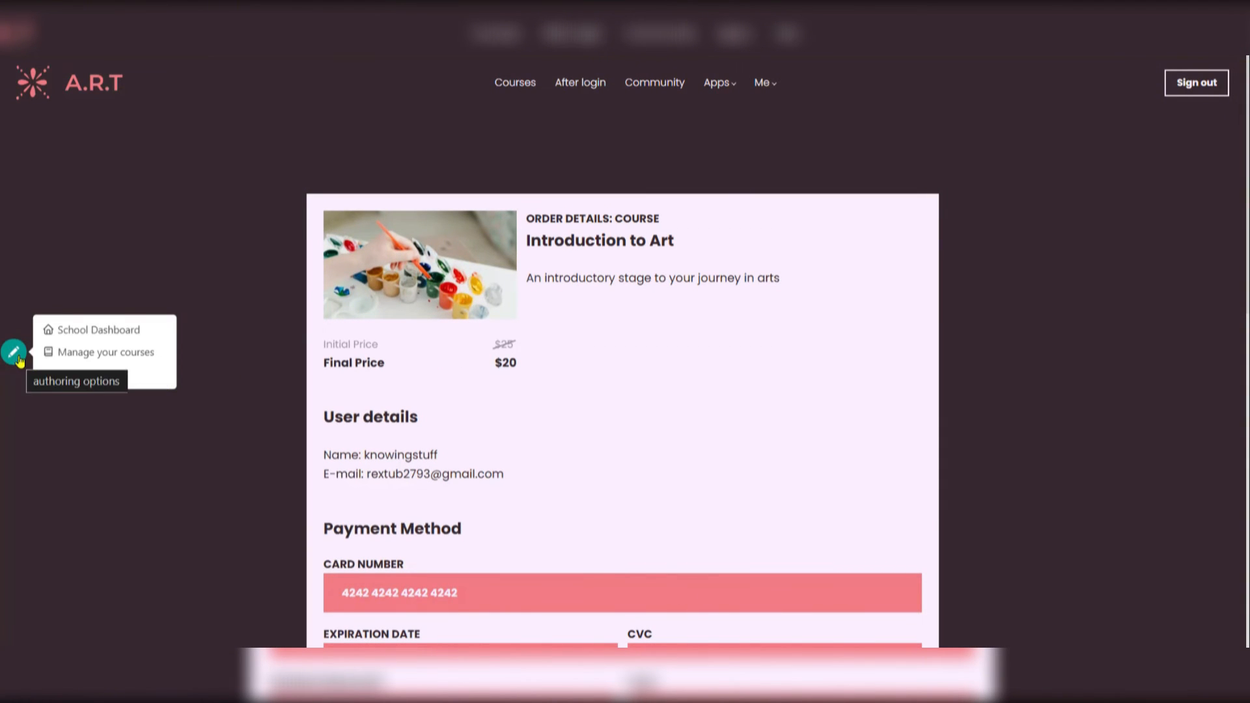
{"action": "left_click", "coordinate": [83, 355]}
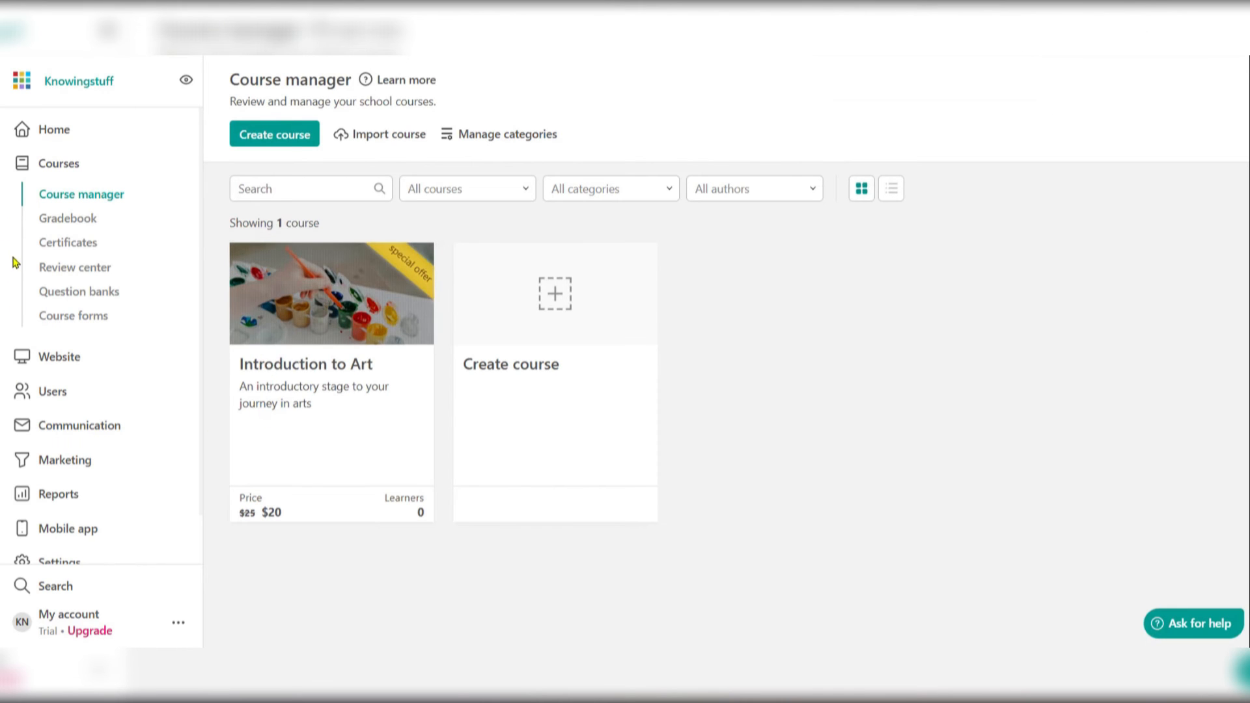
{"action": "left_click", "coordinate": [31, 134]}
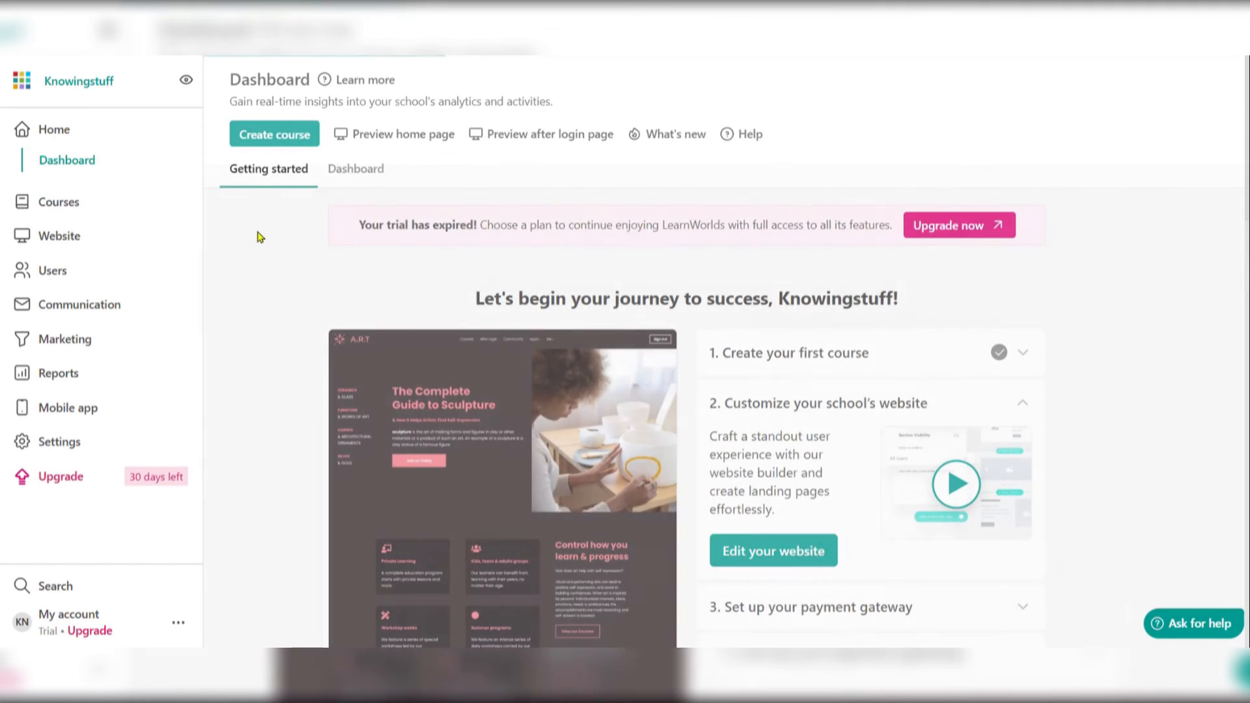
{"action": "scroll", "coordinate": [935, 628], "scroll_direction": "down", "scroll_amount": 2}
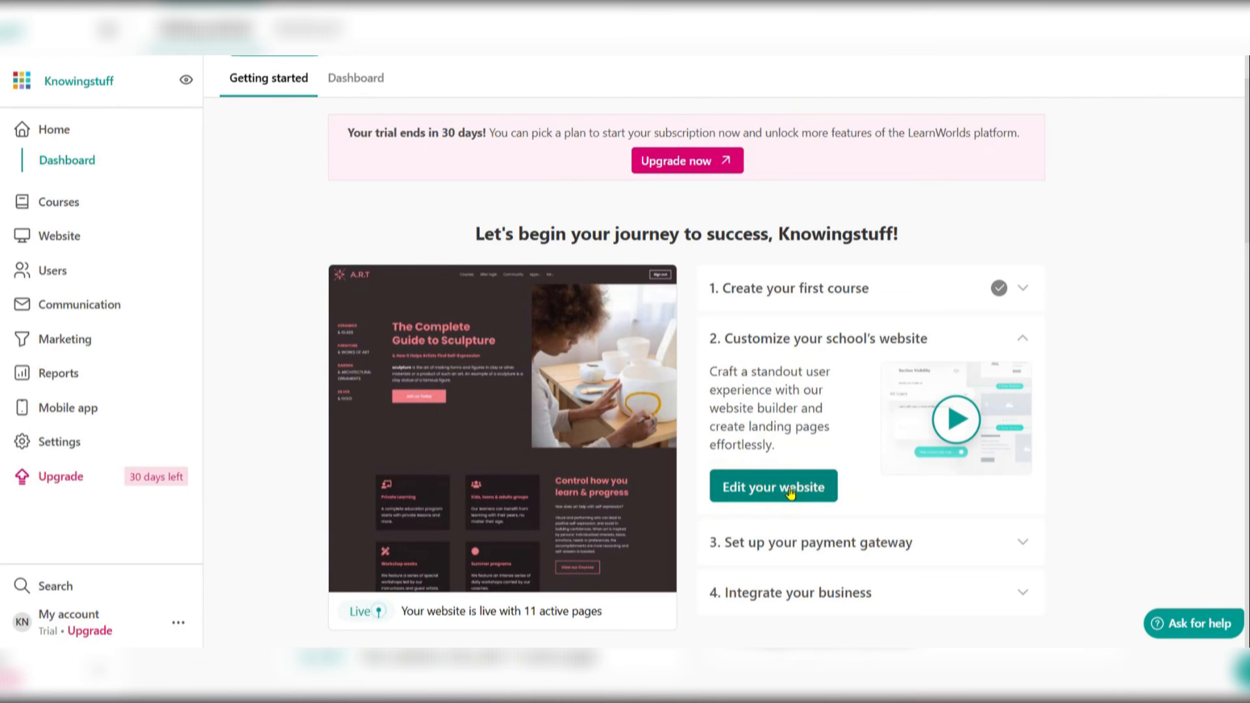
{"action": "scroll", "coordinate": [723, 396], "scroll_direction": "down", "scroll_amount": 3}
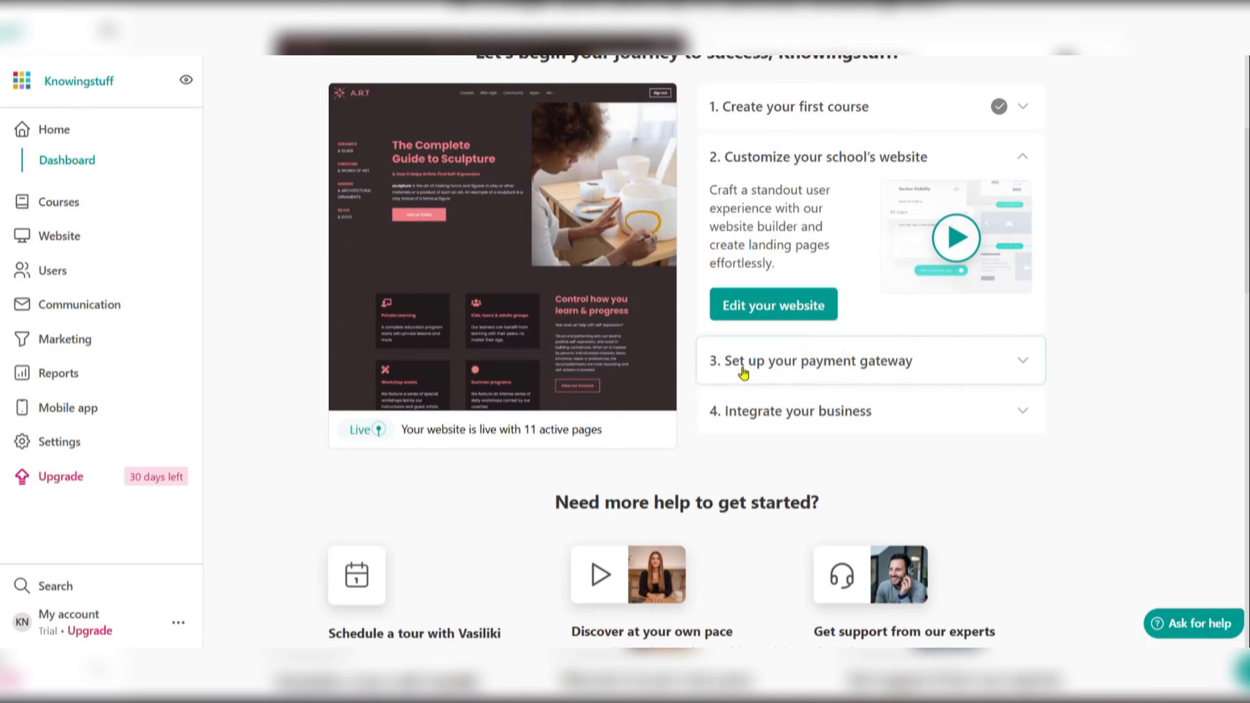
Open the payment gateway settings from the getting-started checklist, review the available payment methods and try to select PayPal.
{"action": "left_click", "coordinate": [811, 371]}
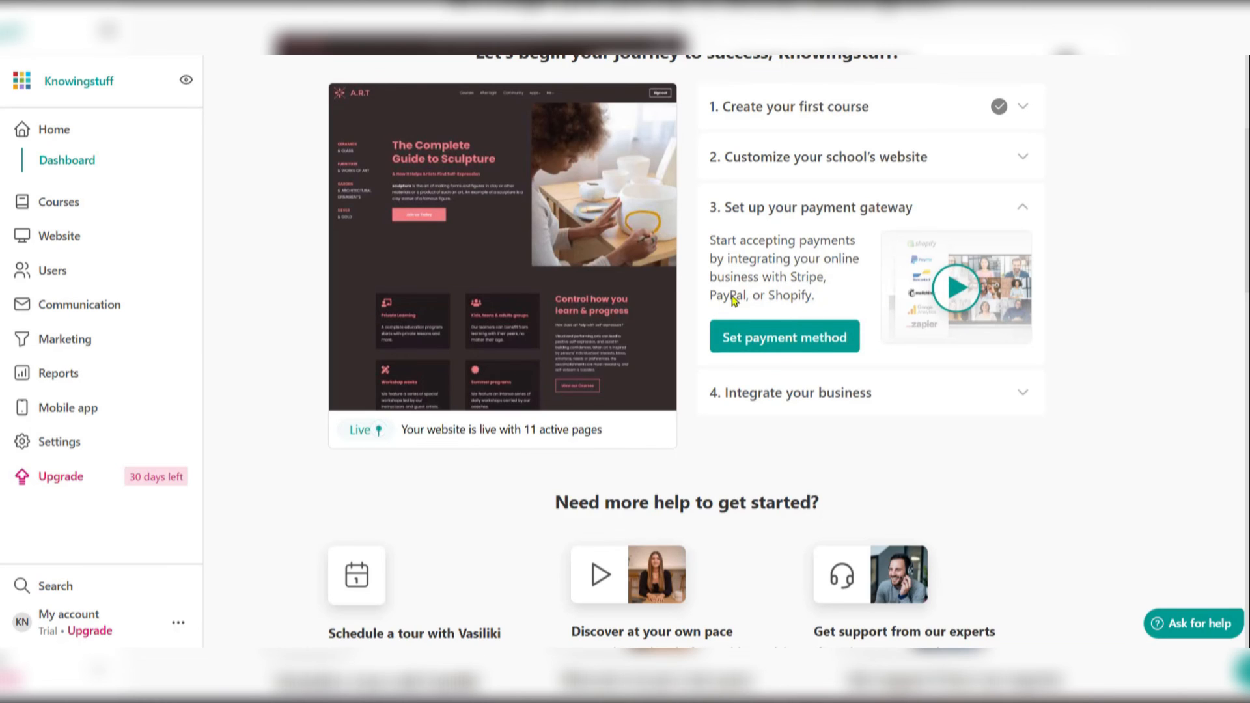
{"action": "left_click", "coordinate": [795, 333]}
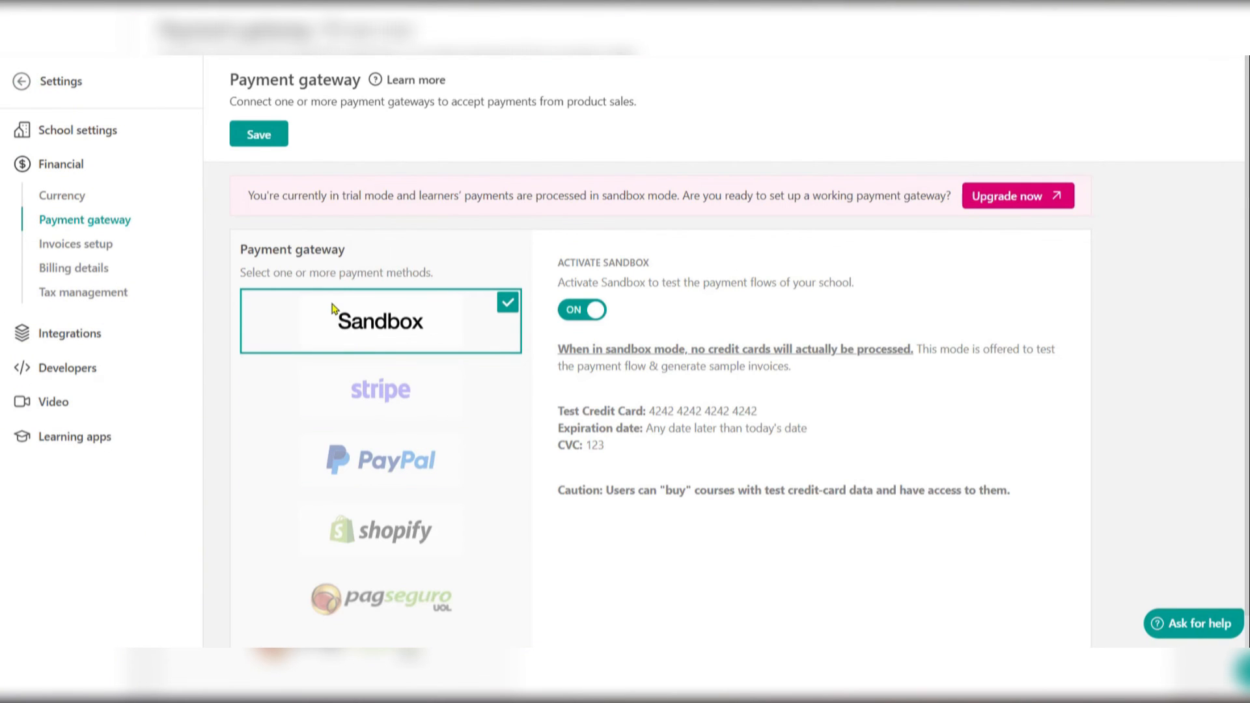
{"action": "scroll", "coordinate": [385, 391], "scroll_direction": "down", "scroll_amount": 1}
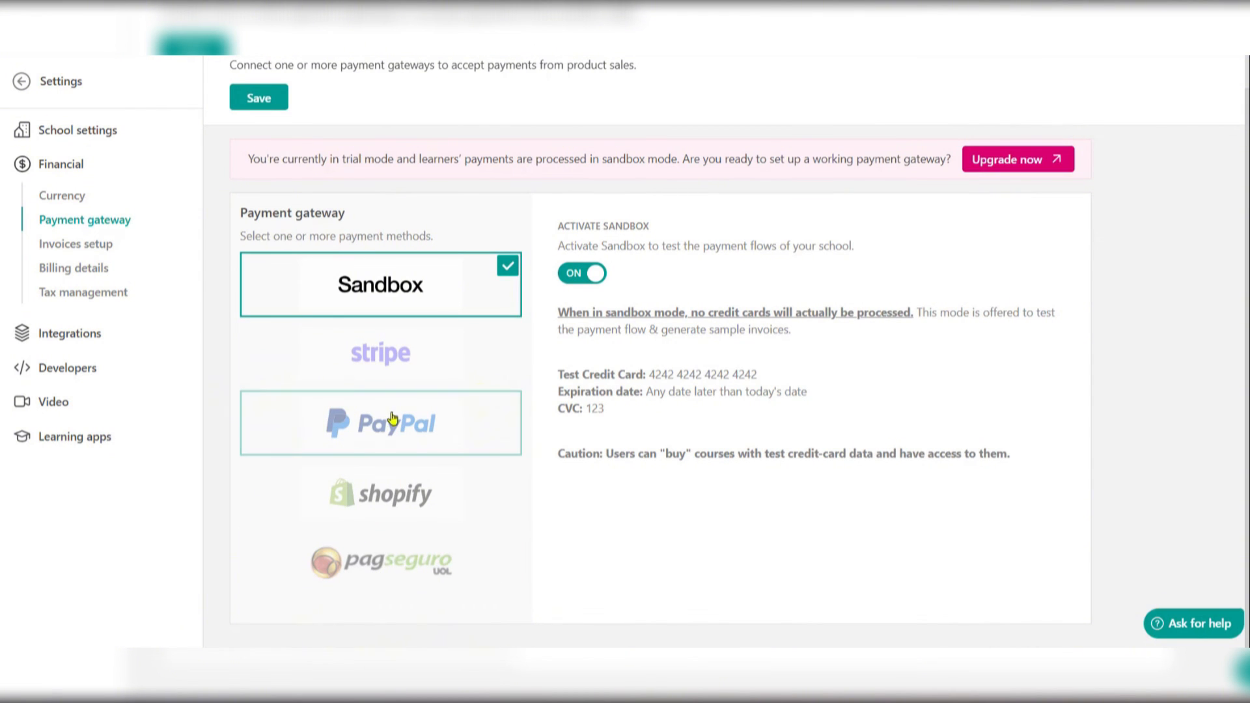
{"action": "left_click", "coordinate": [395, 443]}
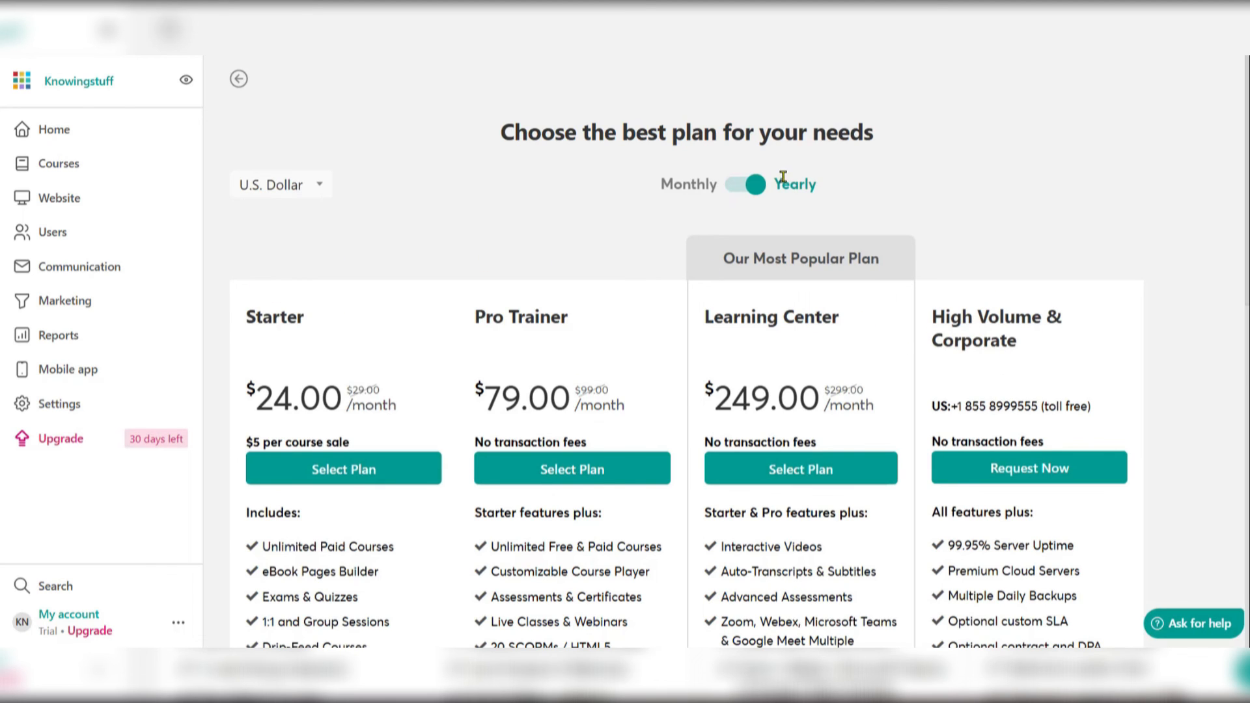
Compare the monthly and yearly prices and the features of the subscription plans, then leave the plan page.
{"action": "left_click", "coordinate": [743, 187]}
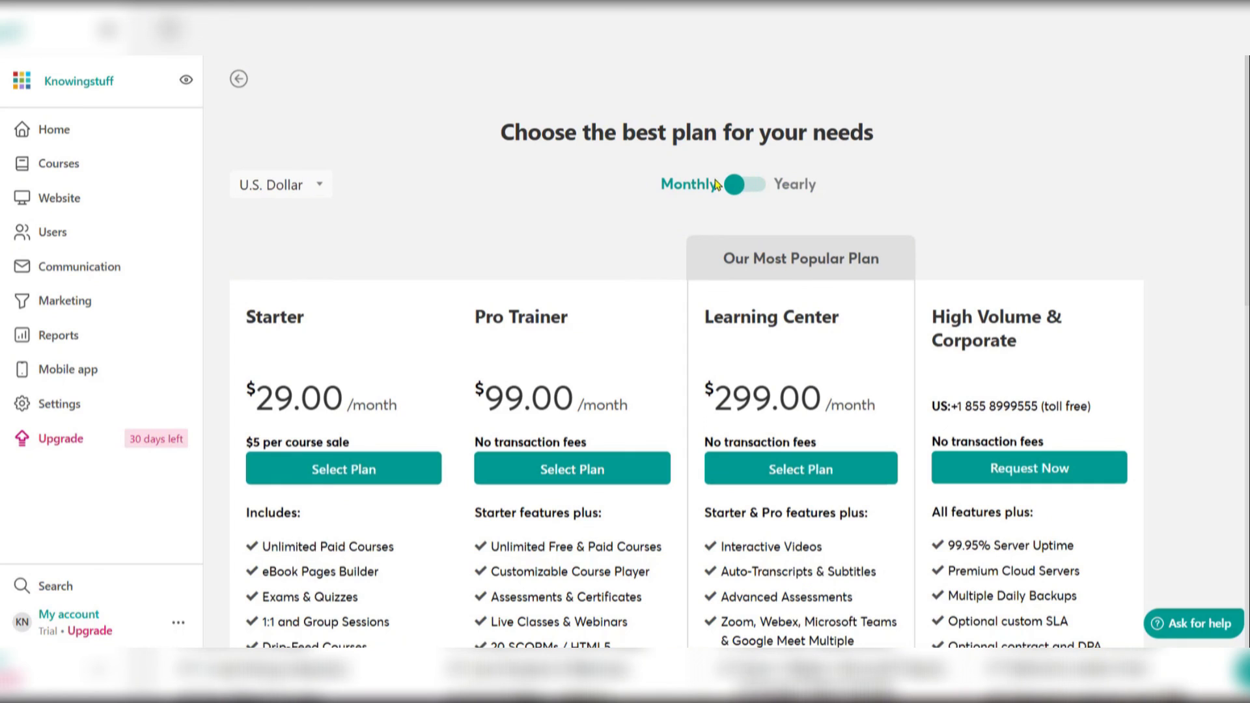
{"action": "left_click", "coordinate": [759, 187]}
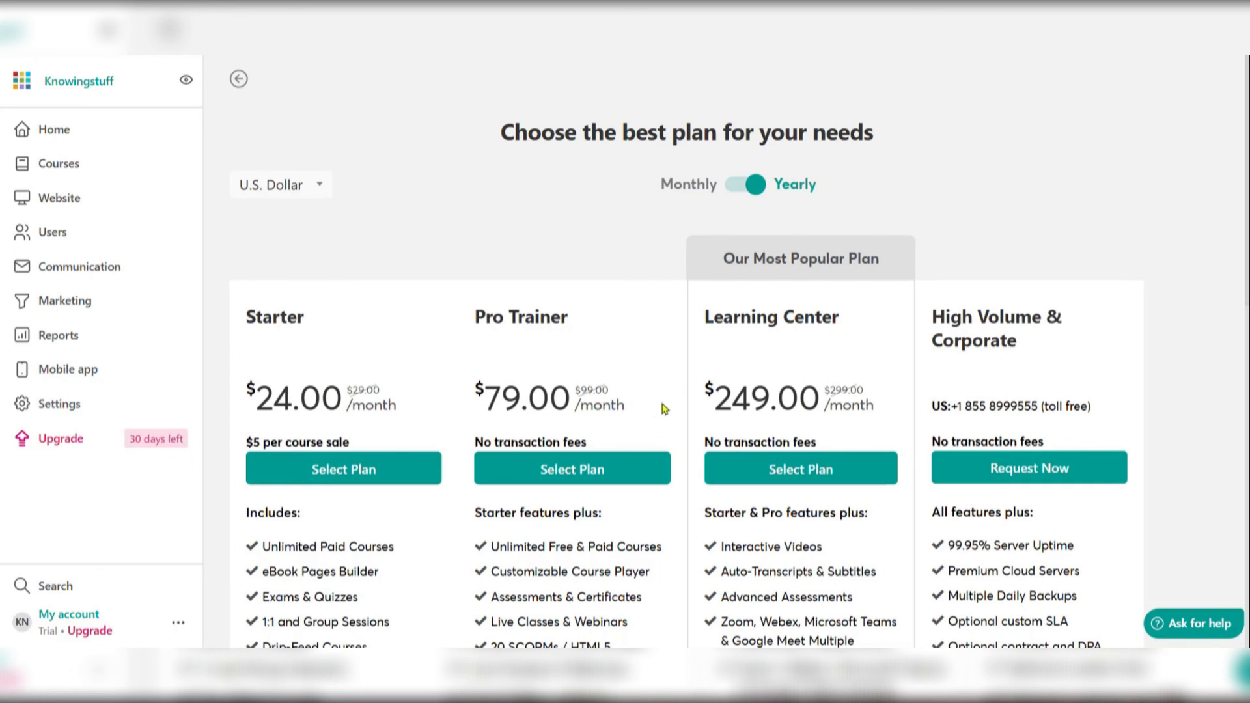
{"action": "scroll", "coordinate": [442, 214], "scroll_direction": "down", "scroll_amount": 3}
{"action": "scroll", "coordinate": [443, 213], "scroll_direction": "up", "scroll_amount": 3}
{"action": "left_click", "coordinate": [239, 80]}
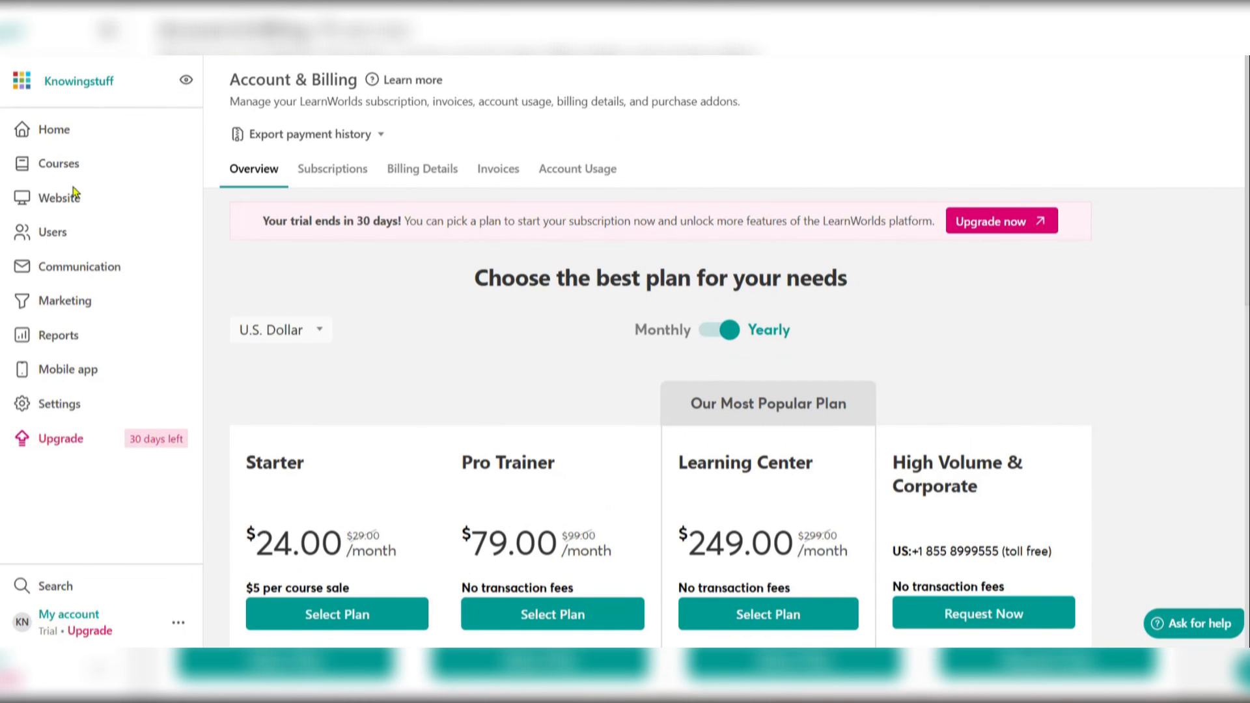
Return to the school dashboard and review the getting-started checklist, including the Integrate your business item.
{"action": "left_click", "coordinate": [56, 129]}
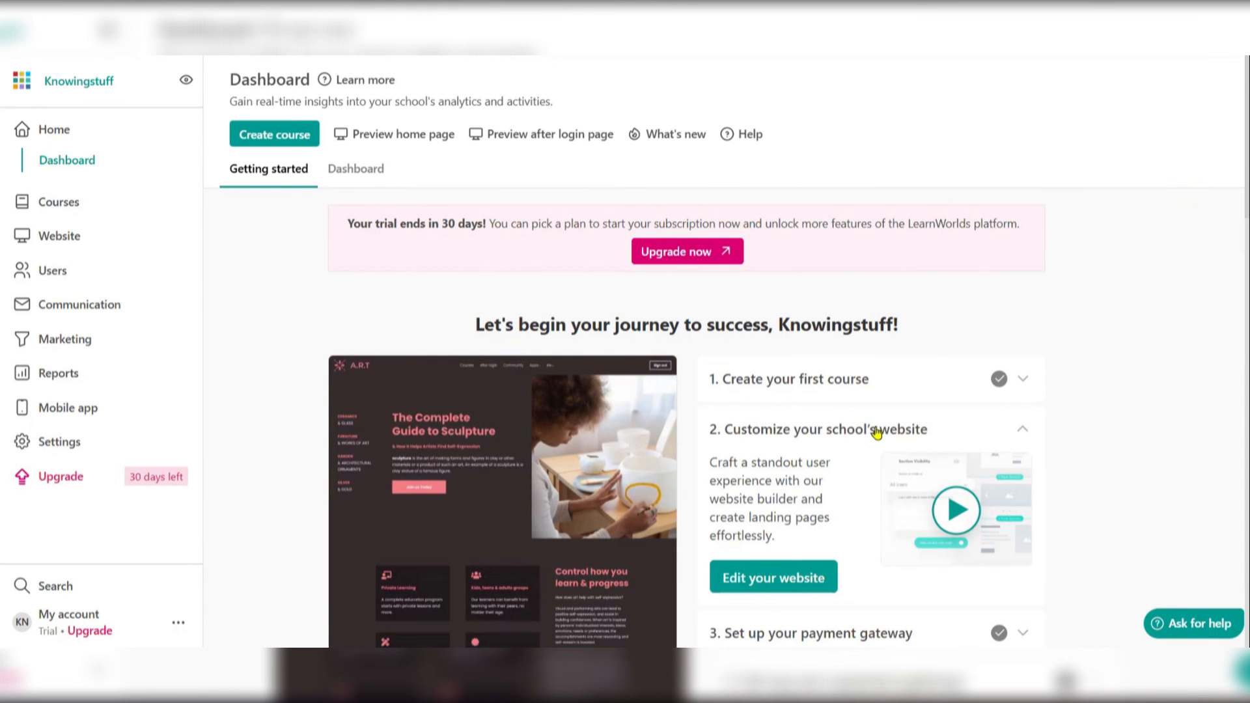
{"action": "scroll", "coordinate": [877, 434], "scroll_direction": "down", "scroll_amount": 4}
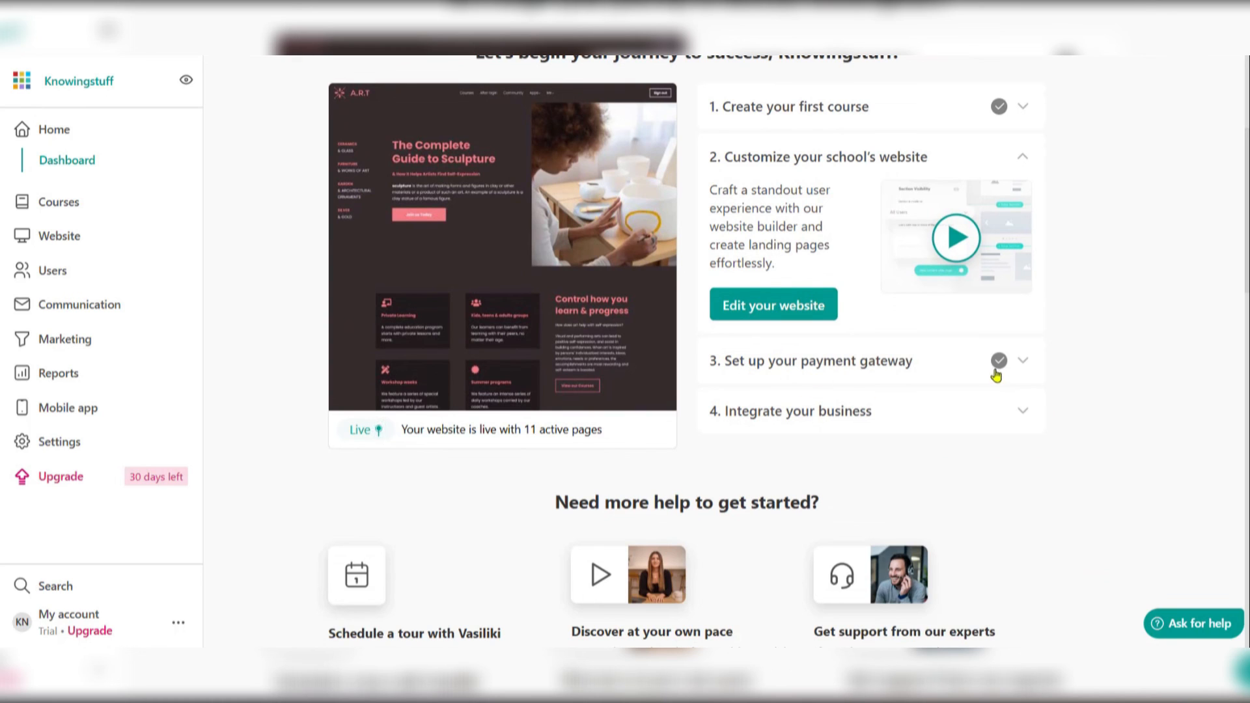
{"action": "left_click", "coordinate": [856, 412]}
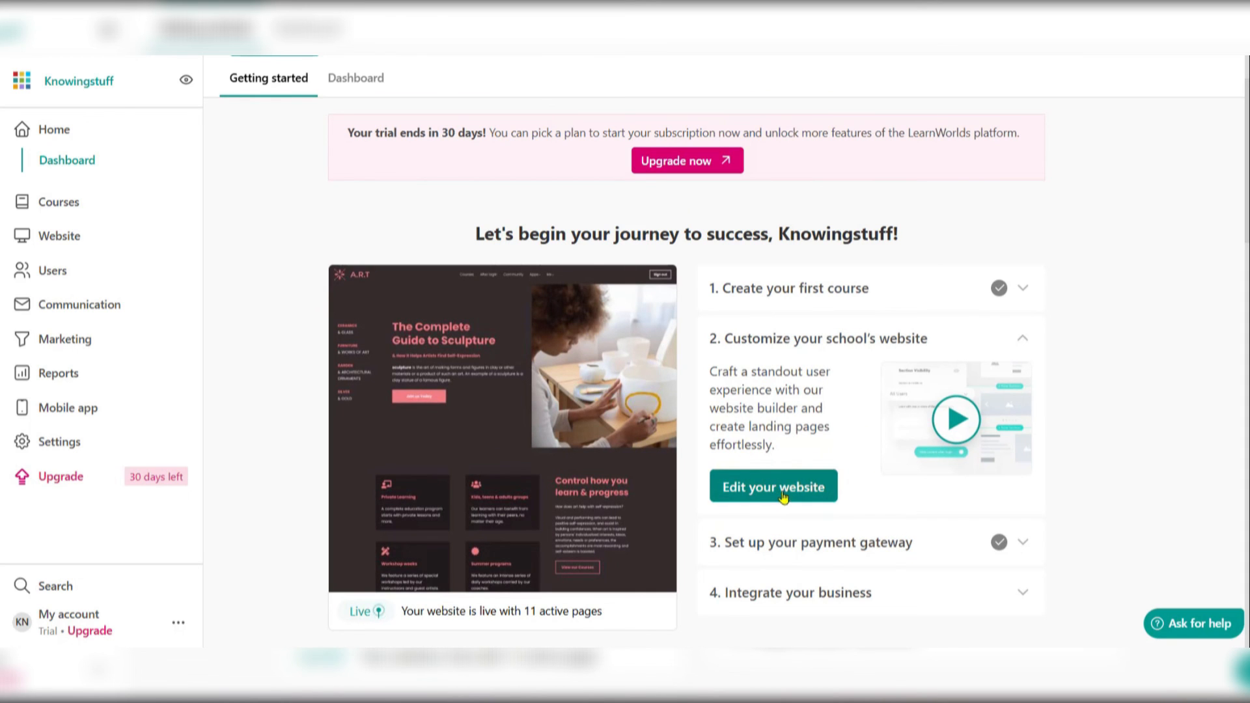
{"action": "scroll", "coordinate": [769, 469], "scroll_direction": "down", "scroll_amount": 3}
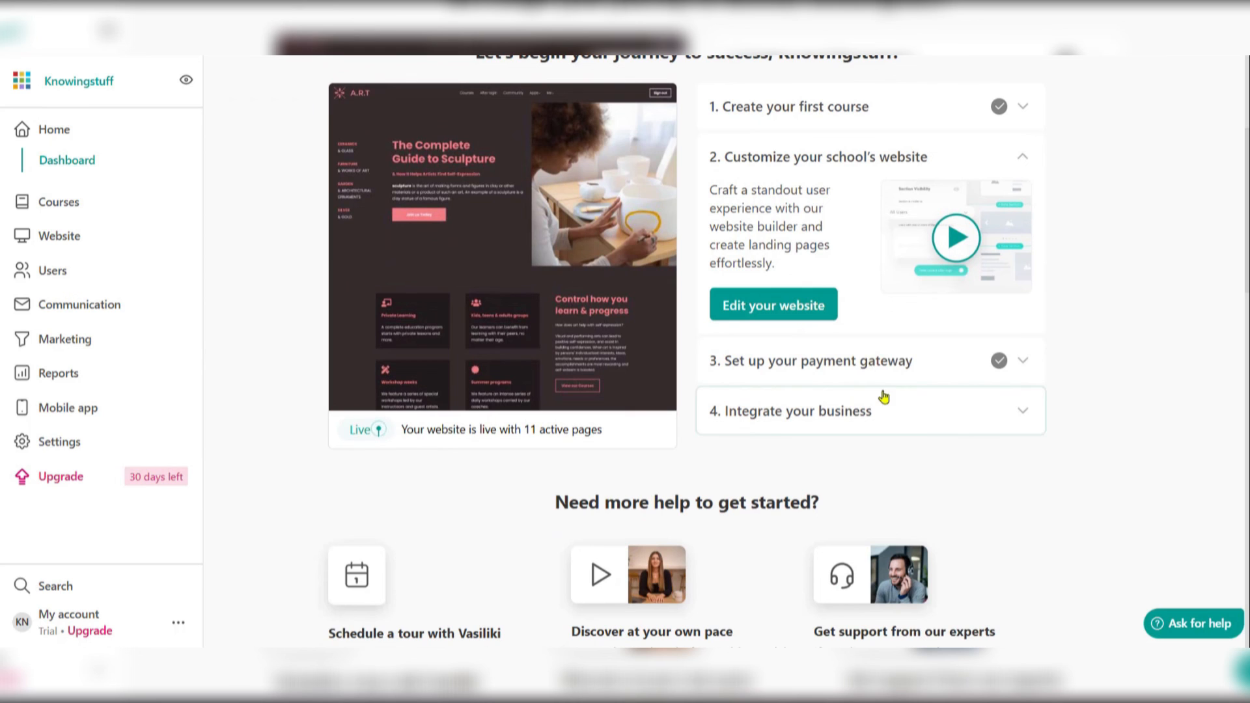
{"action": "scroll", "coordinate": [859, 399], "scroll_direction": "up", "scroll_amount": 5}
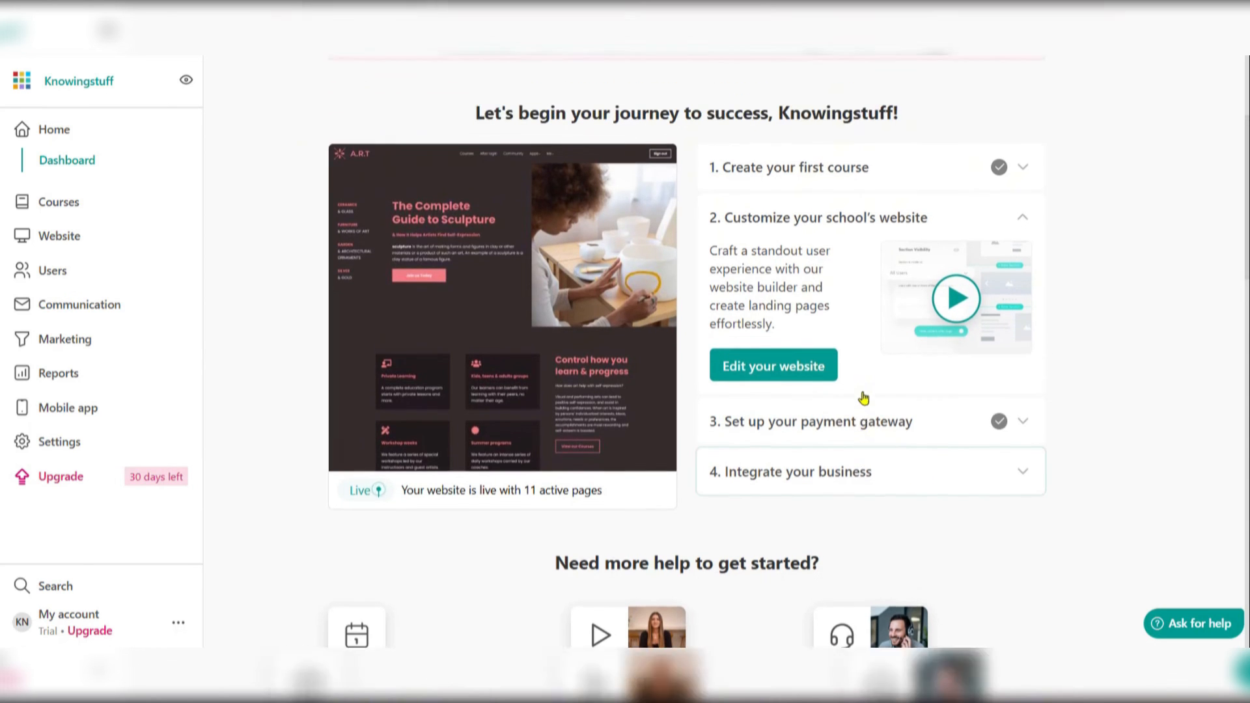
{"action": "scroll", "coordinate": [814, 414], "scroll_direction": "down", "scroll_amount": 5}
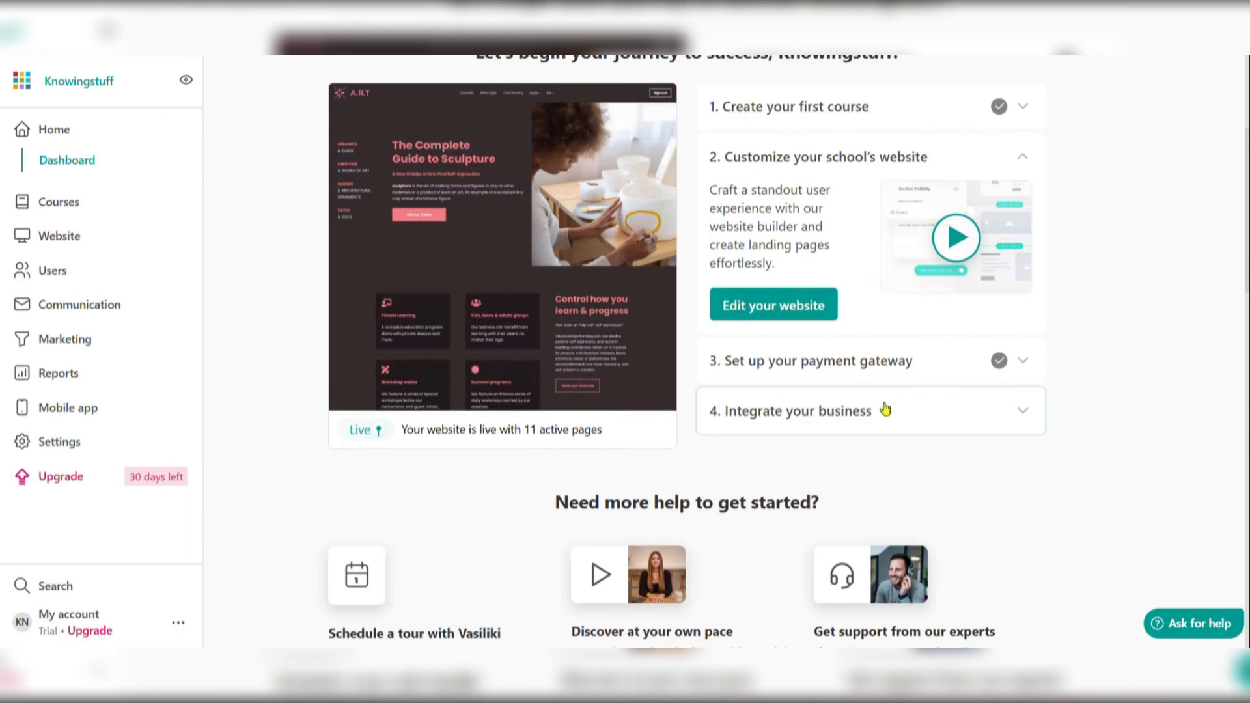
{"action": "scroll", "coordinate": [964, 417], "scroll_direction": "up", "scroll_amount": 5}
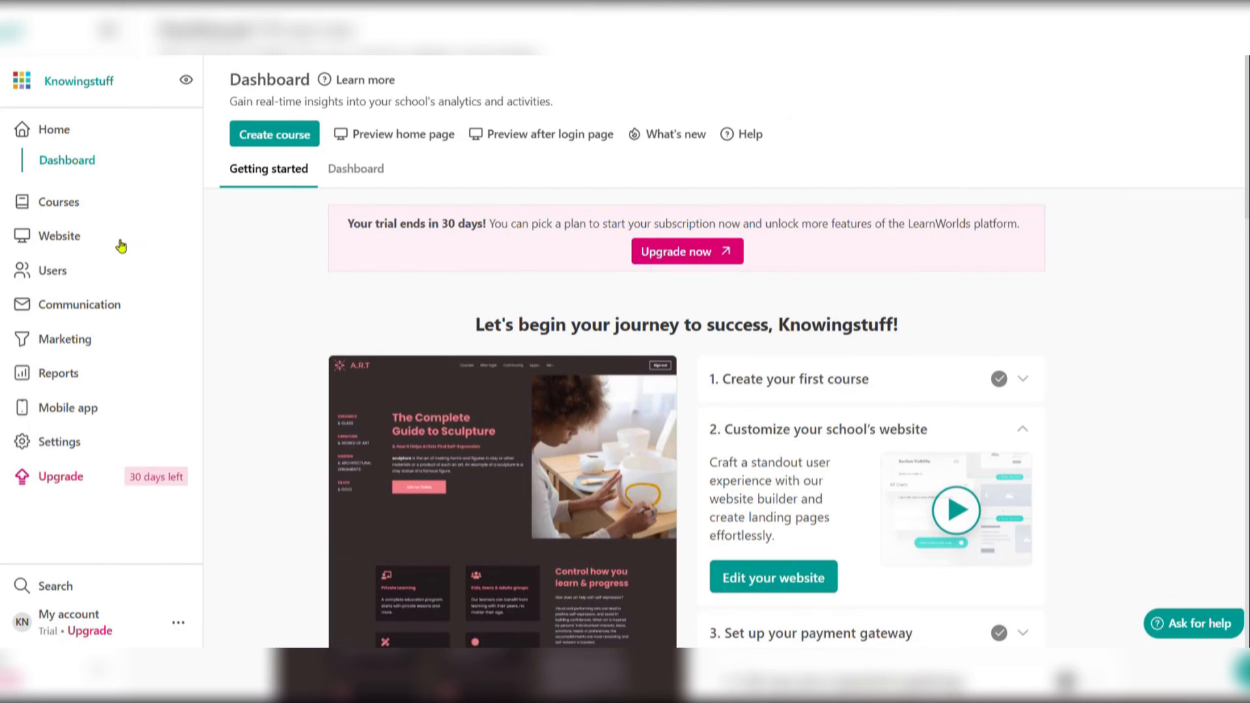
Copy the course URL of the Introduction to Art course from the course manager.
{"action": "left_click", "coordinate": [39, 202]}
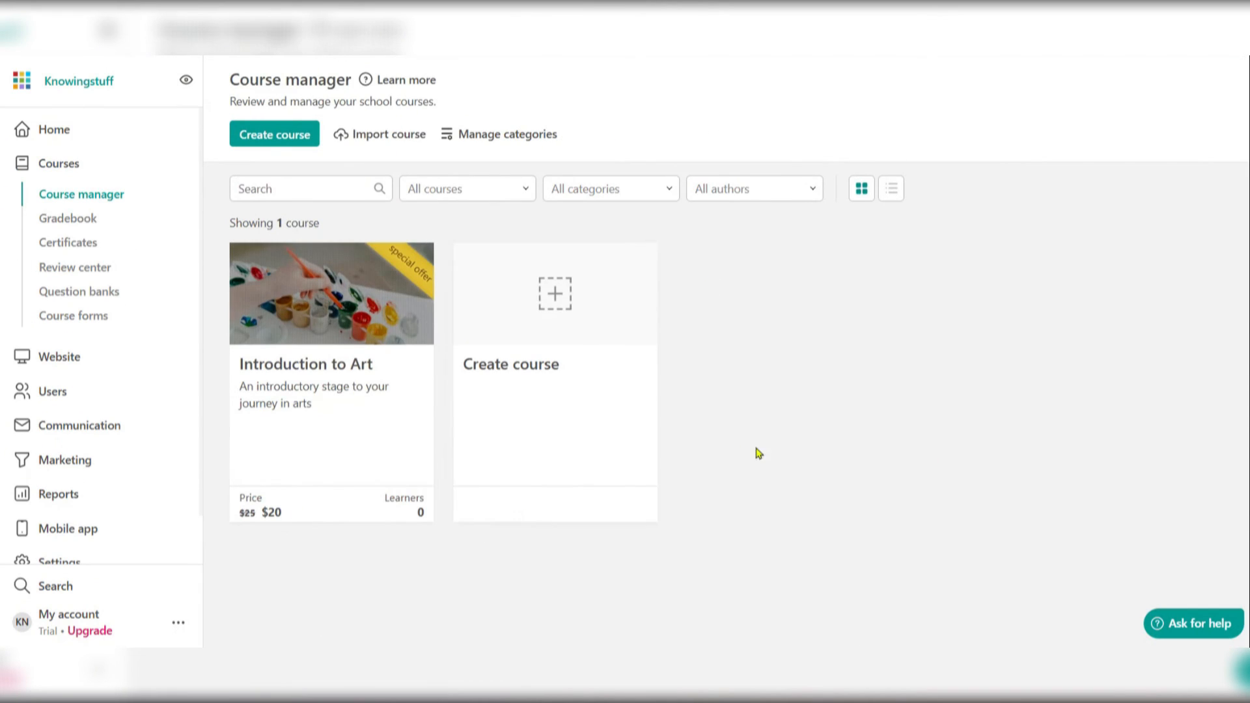
{"action": "left_click", "coordinate": [399, 255]}
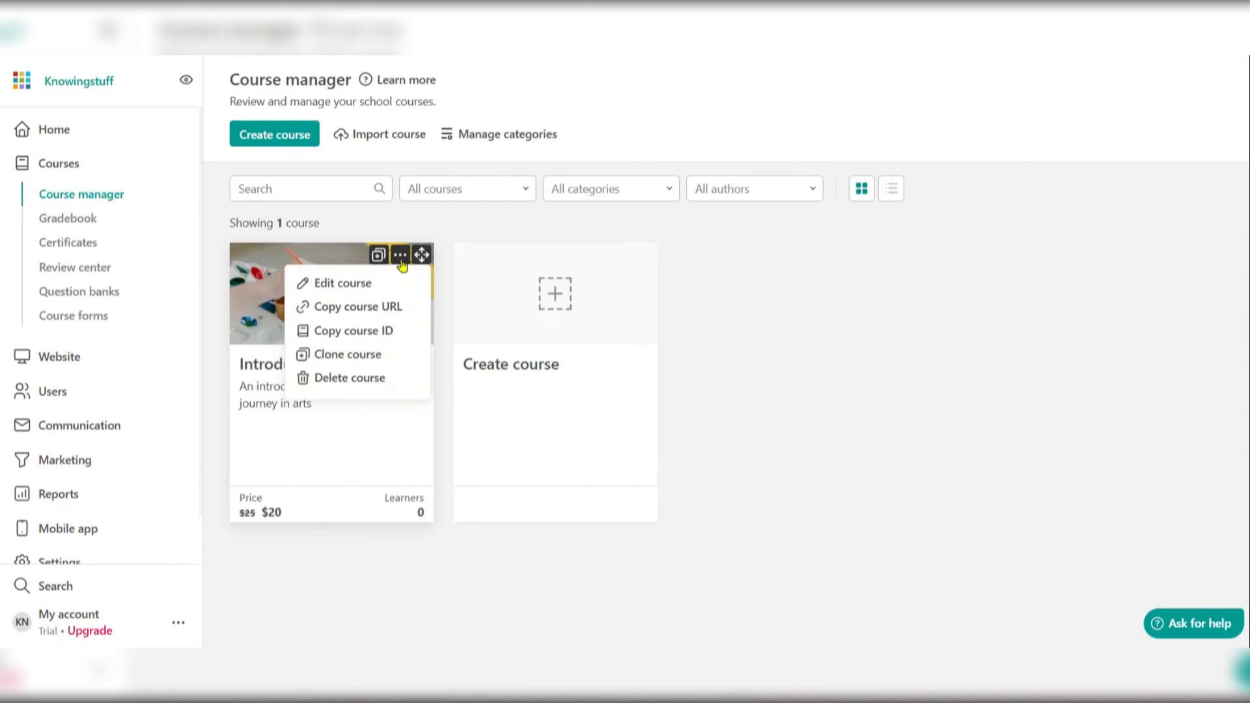
{"action": "left_click", "coordinate": [400, 257]}
{"action": "left_click", "coordinate": [401, 255]}
{"action": "left_click", "coordinate": [401, 255]}
{"action": "left_click", "coordinate": [401, 256]}
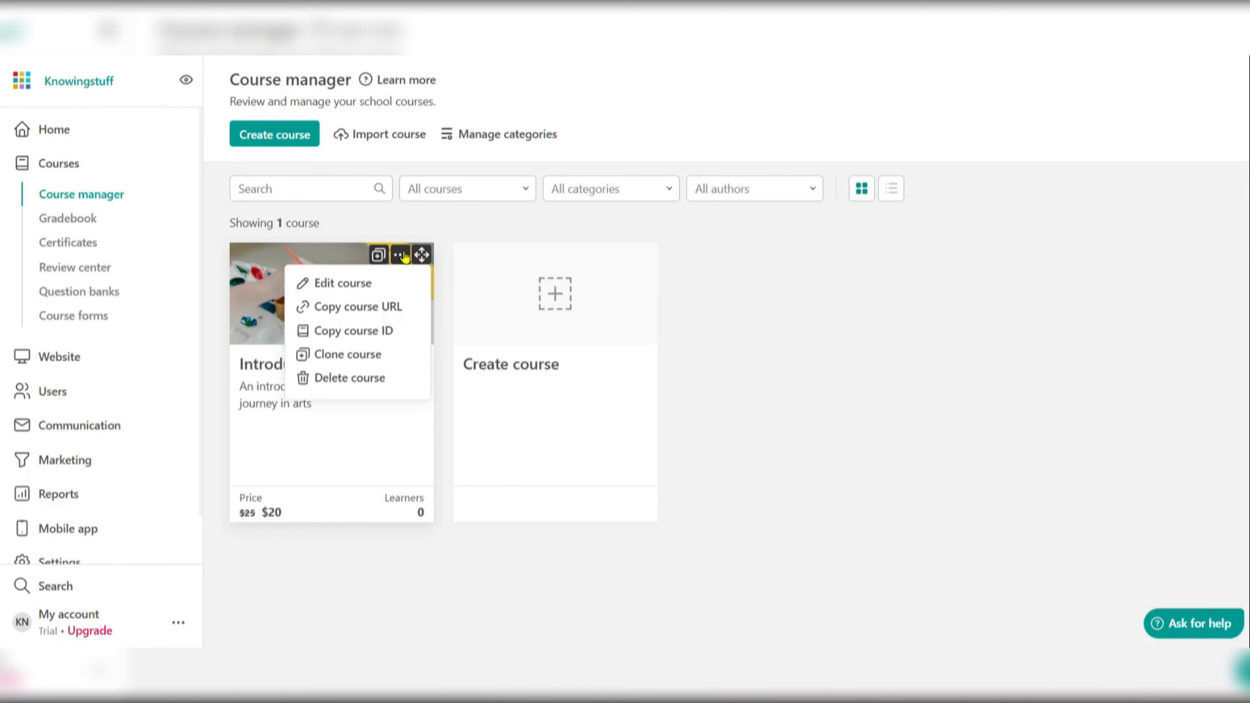
{"action": "left_click", "coordinate": [381, 310]}
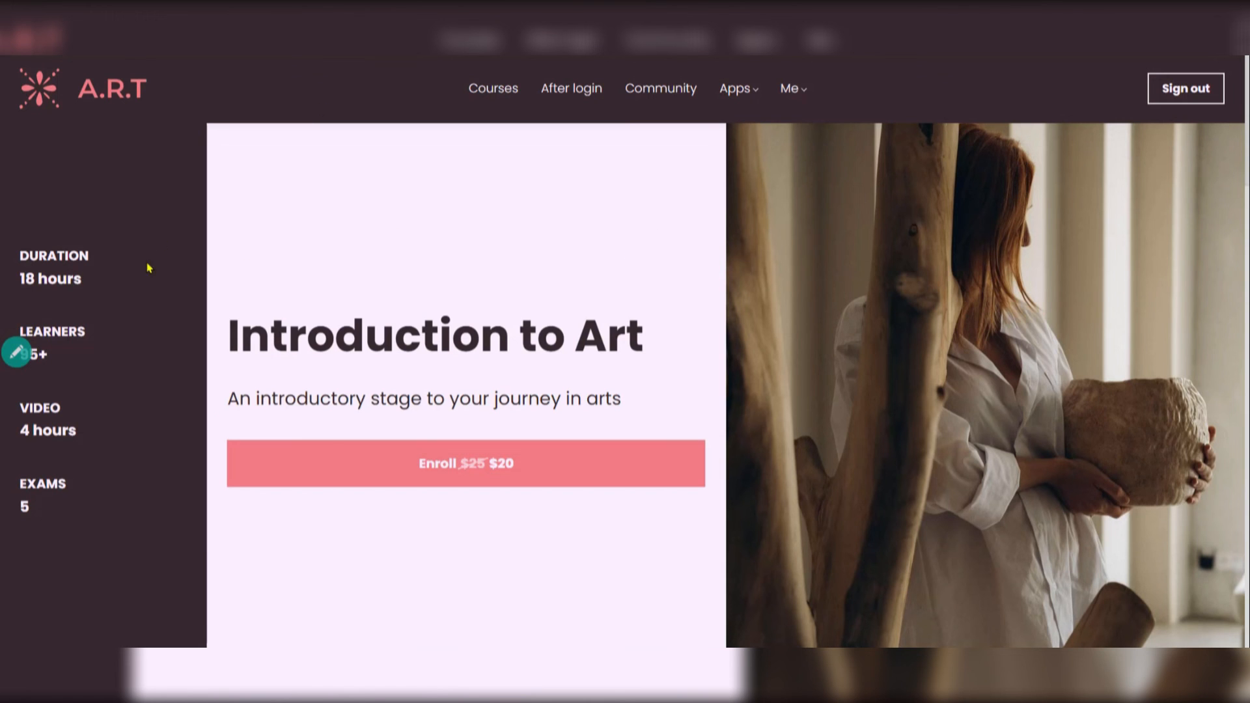
Look over the public Introduction to Art course page and open its checkout through Enroll to view the payment form.
{"action": "scroll", "coordinate": [359, 358], "scroll_direction": "down", "scroll_amount": 5}
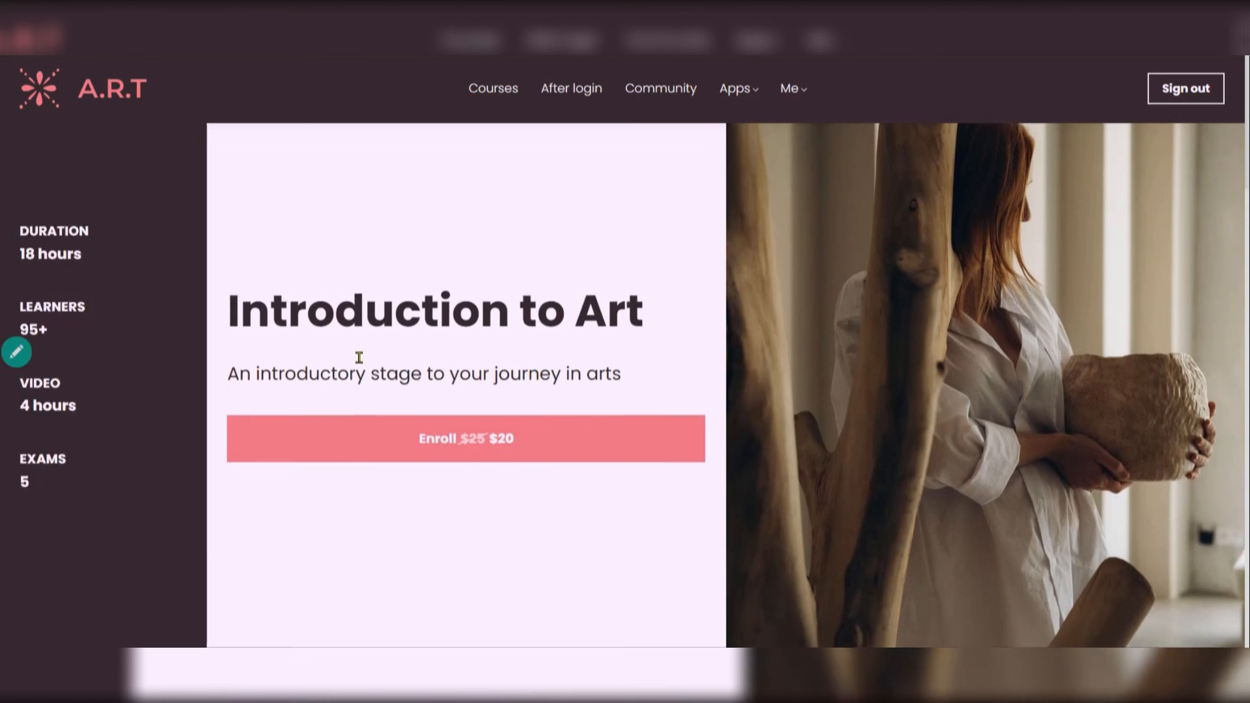
{"action": "scroll", "coordinate": [362, 364], "scroll_direction": "up", "scroll_amount": 4}
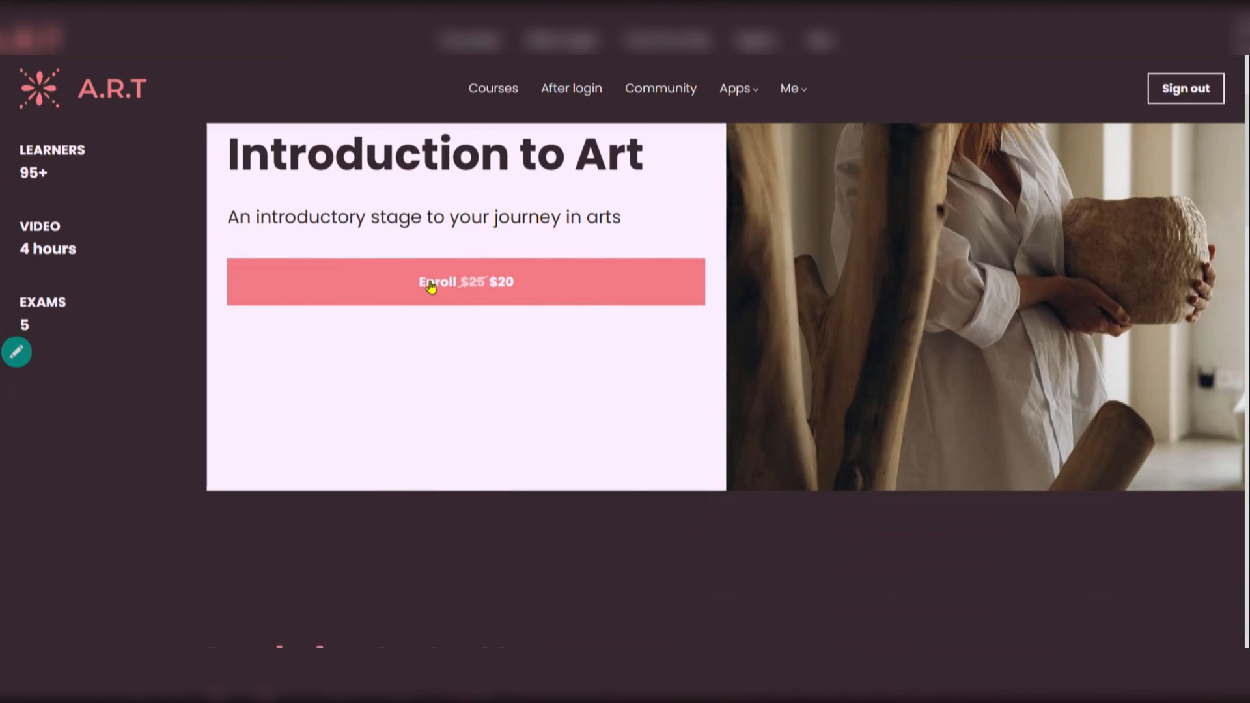
{"action": "left_click", "coordinate": [430, 286]}
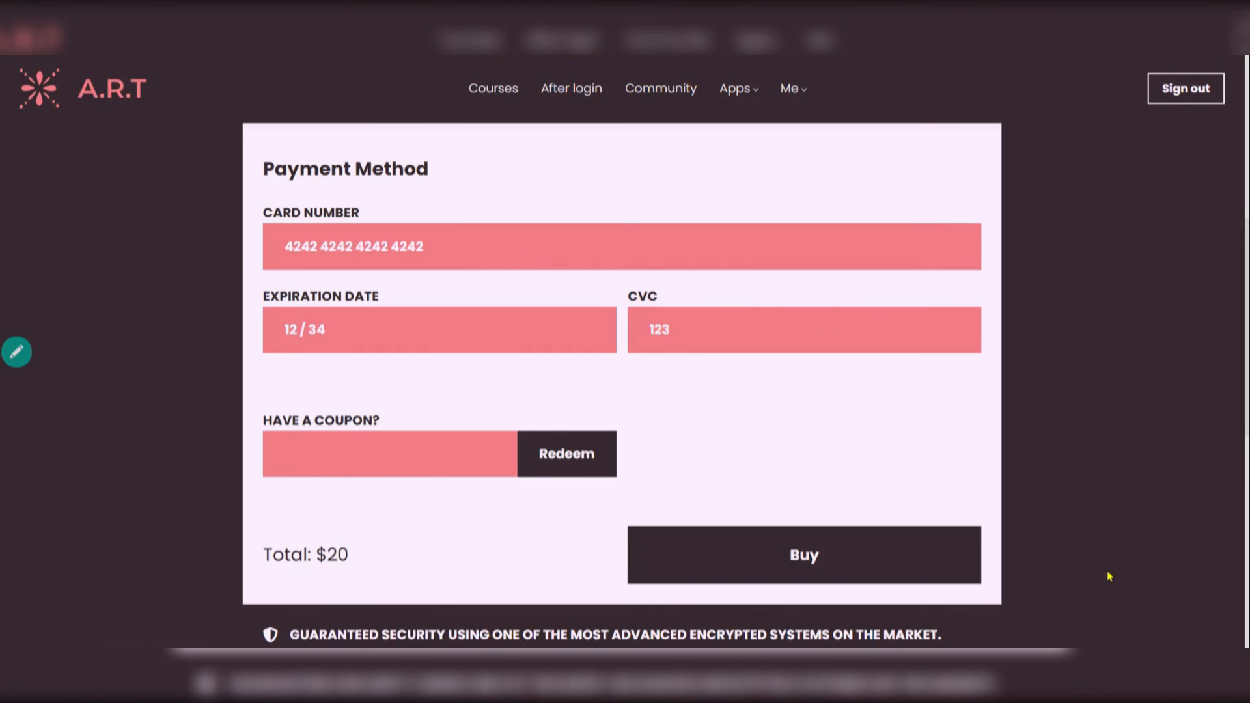